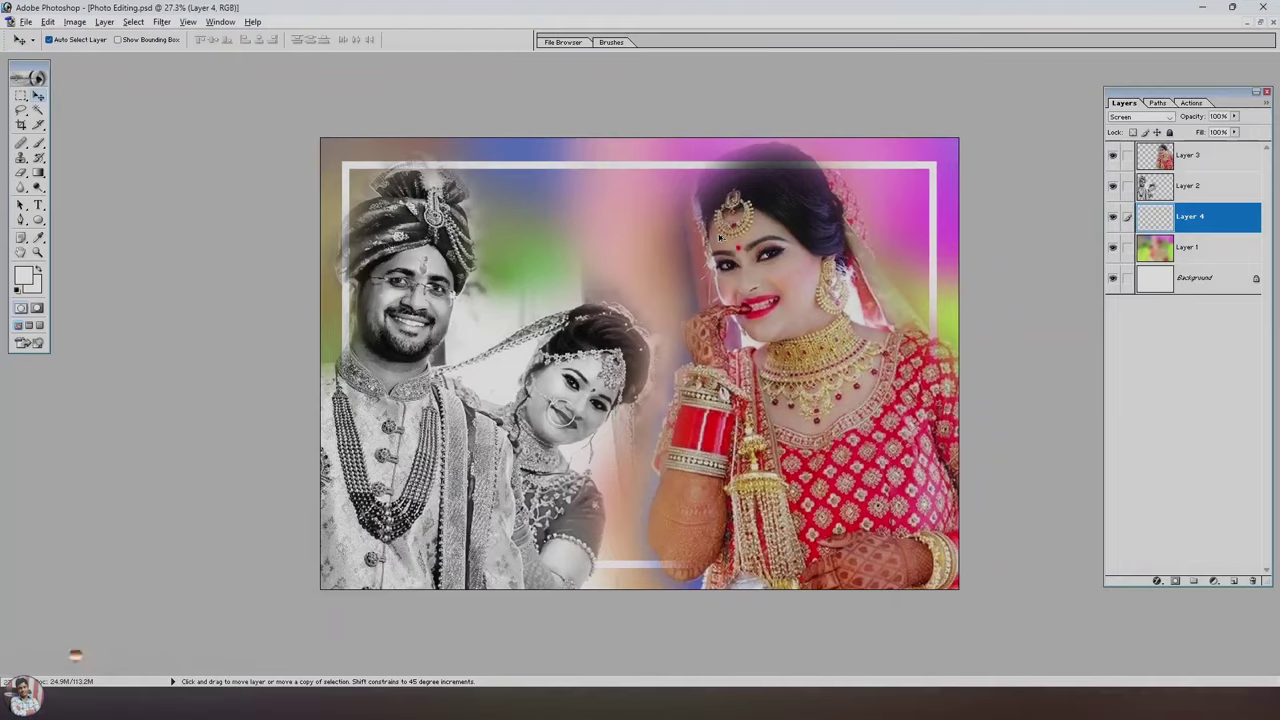
Zoom in and out to inspect the finished wedding collage.
key(ctrl+plus)
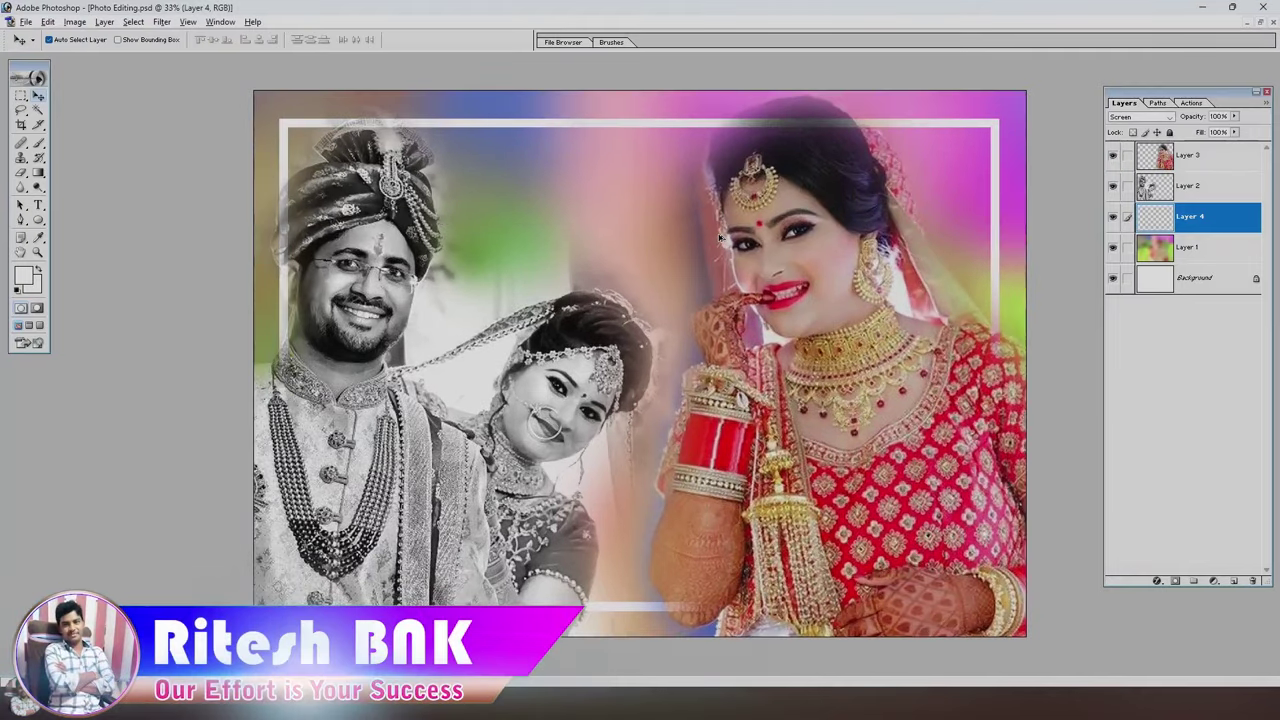
key(ctrl+minus)
key(ctrl+plus)
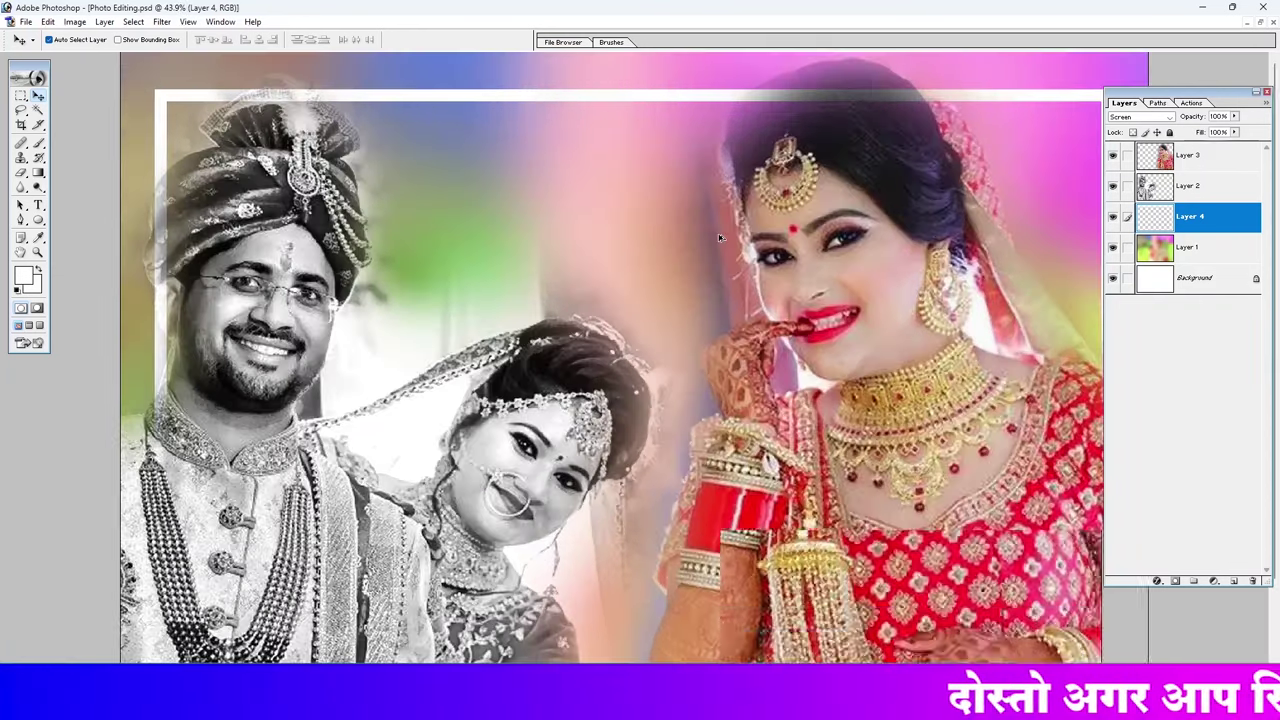
key(ctrl+plus)
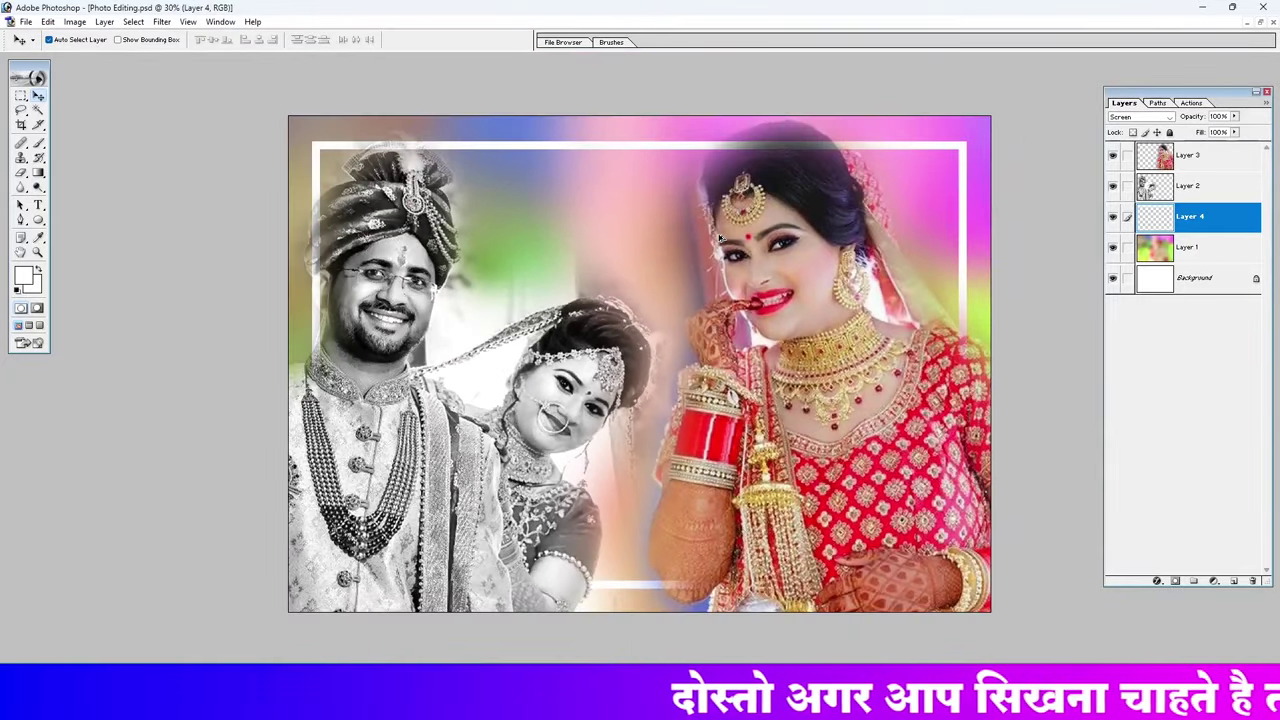
key(ctrl+minus)
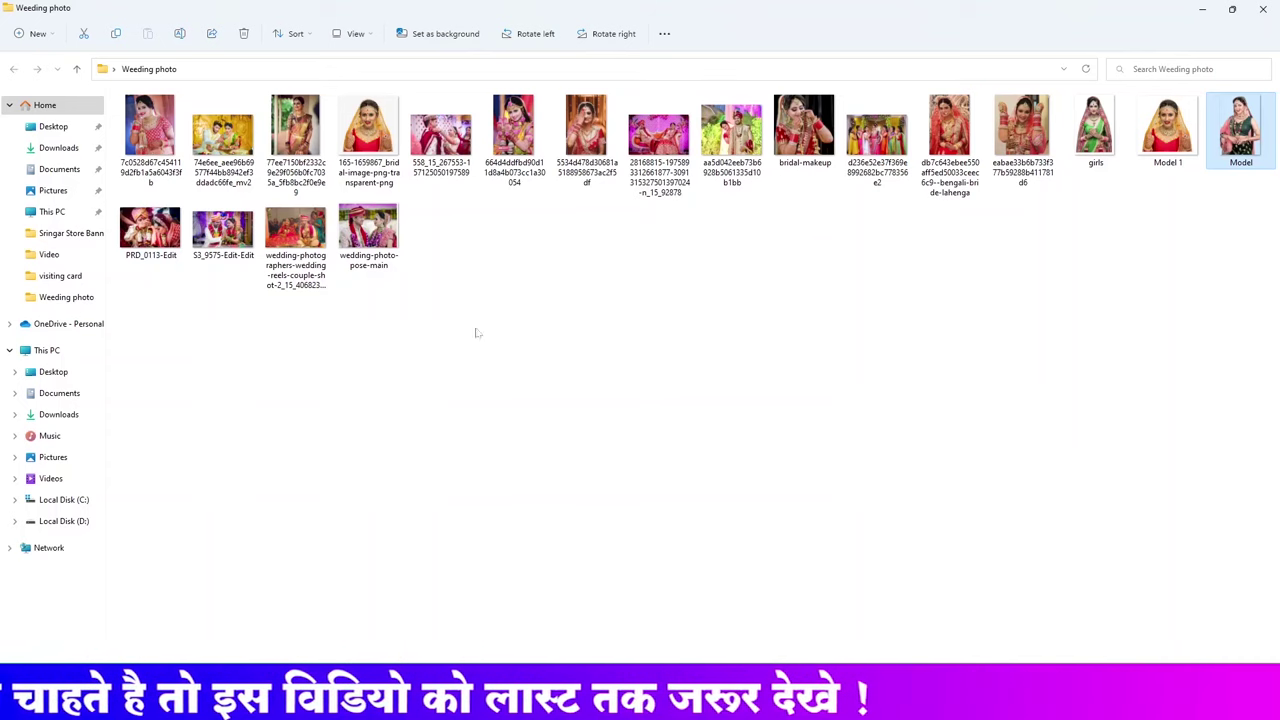
Show the Weeding photo folder as extra large thumbnails and return to Photoshop.
right_click(490, 321)
mouse_move(527, 330)
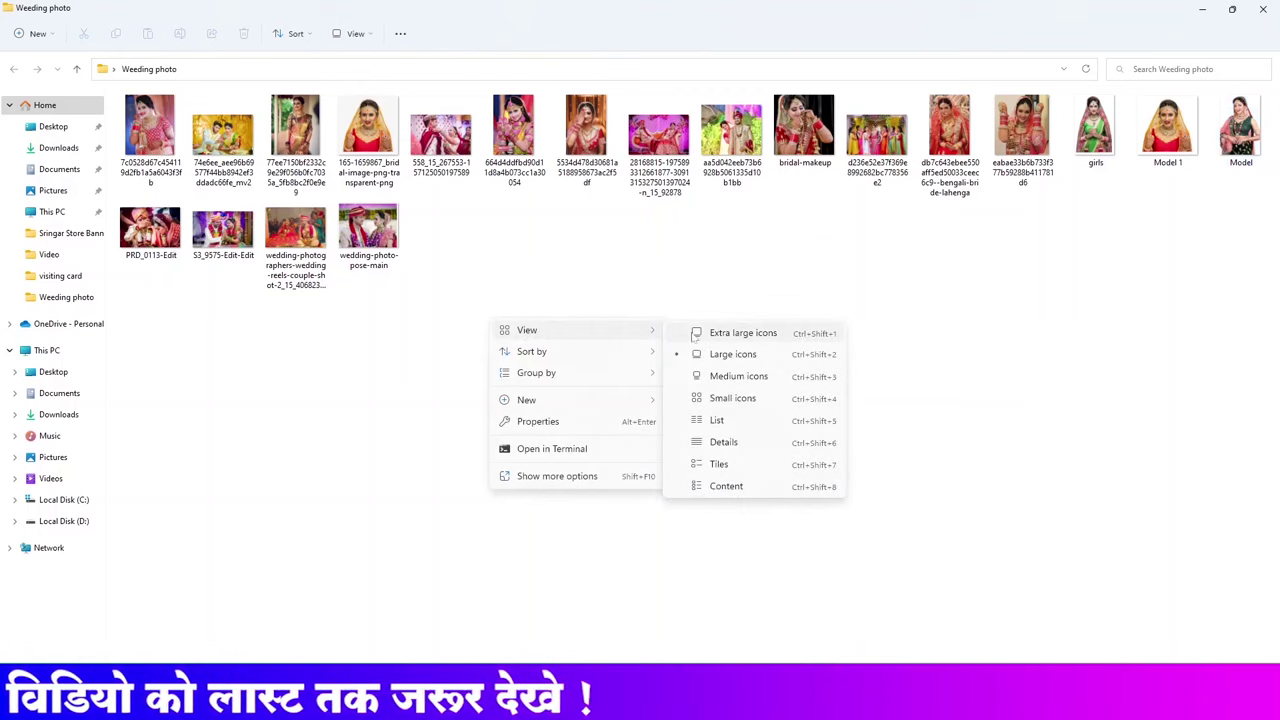
click(700, 334)
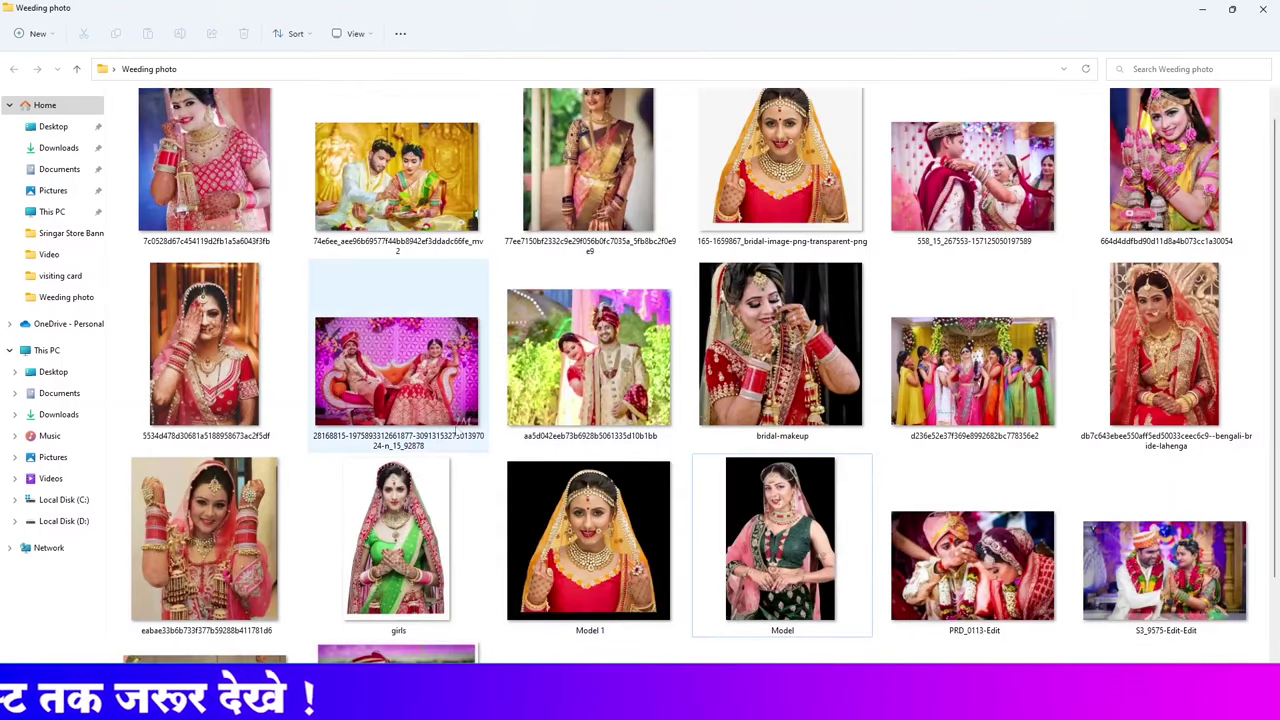
scroll(460, 410, up, 1)
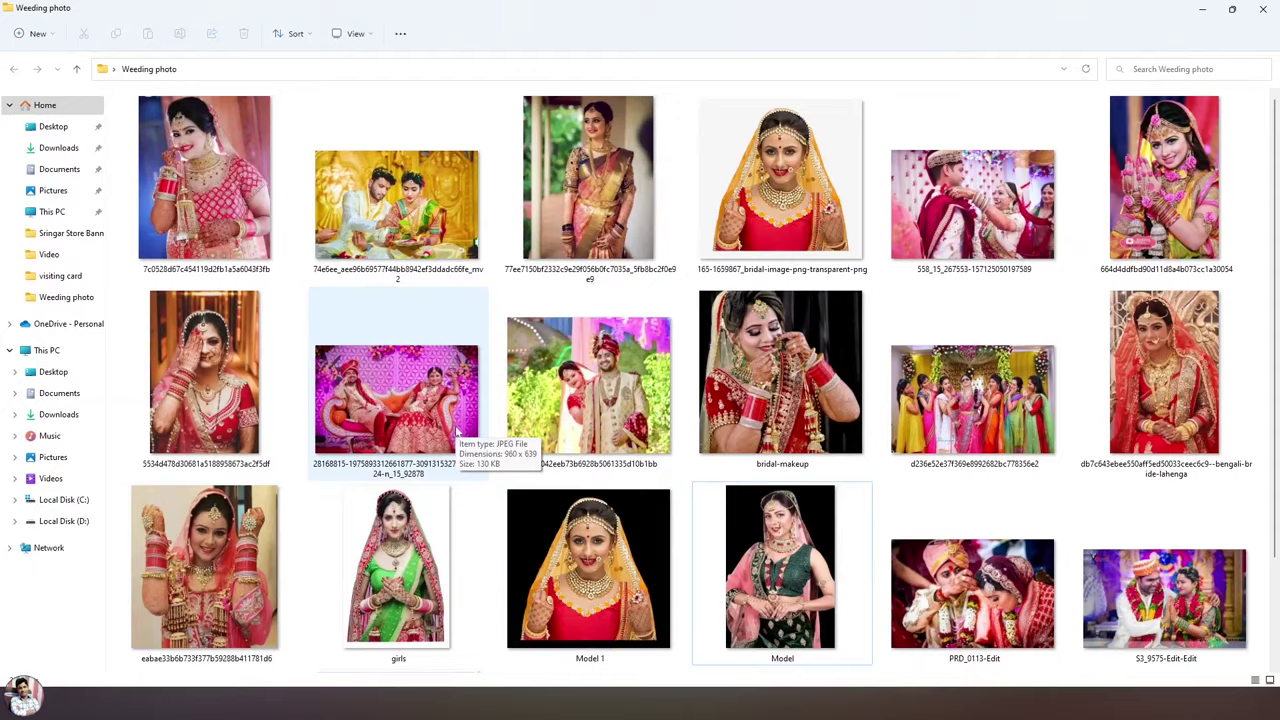
mouse_move(396, 372)
click(205, 180)
click(560, 704)
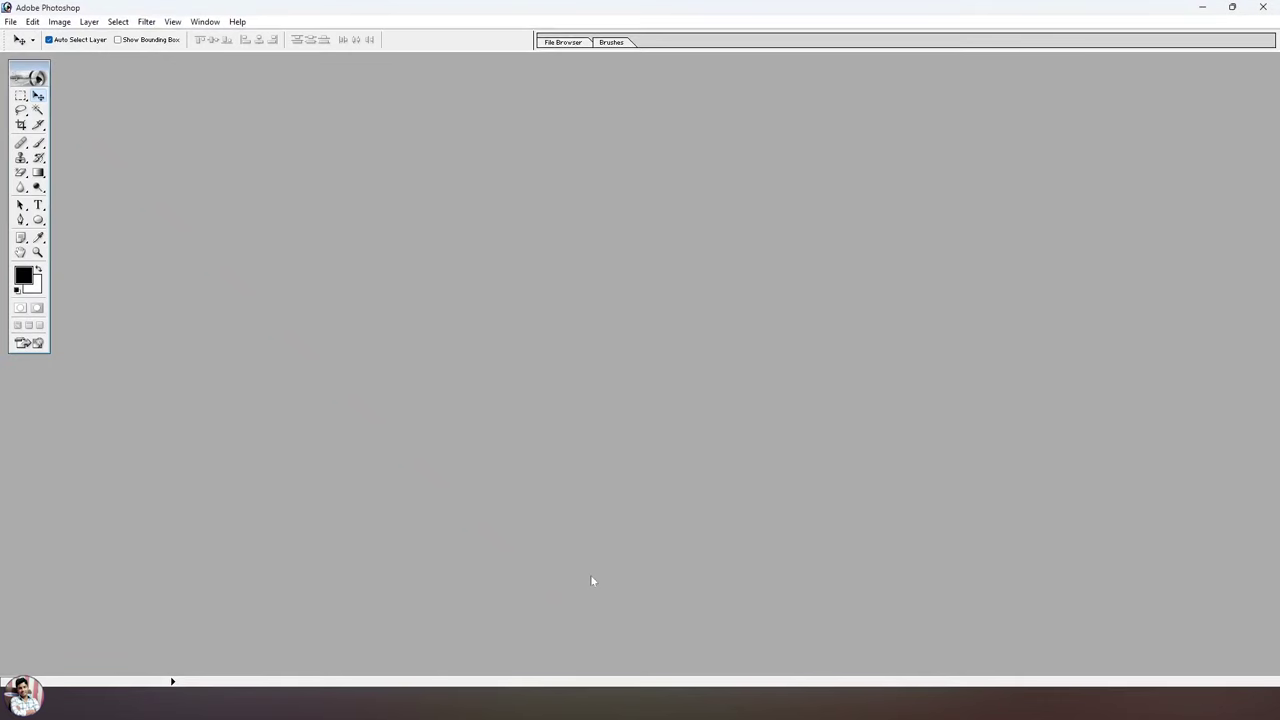
Create a new A4 document at 300 pixels/inch named 'Photo Editing'.
click(11, 21)
click(42, 60)
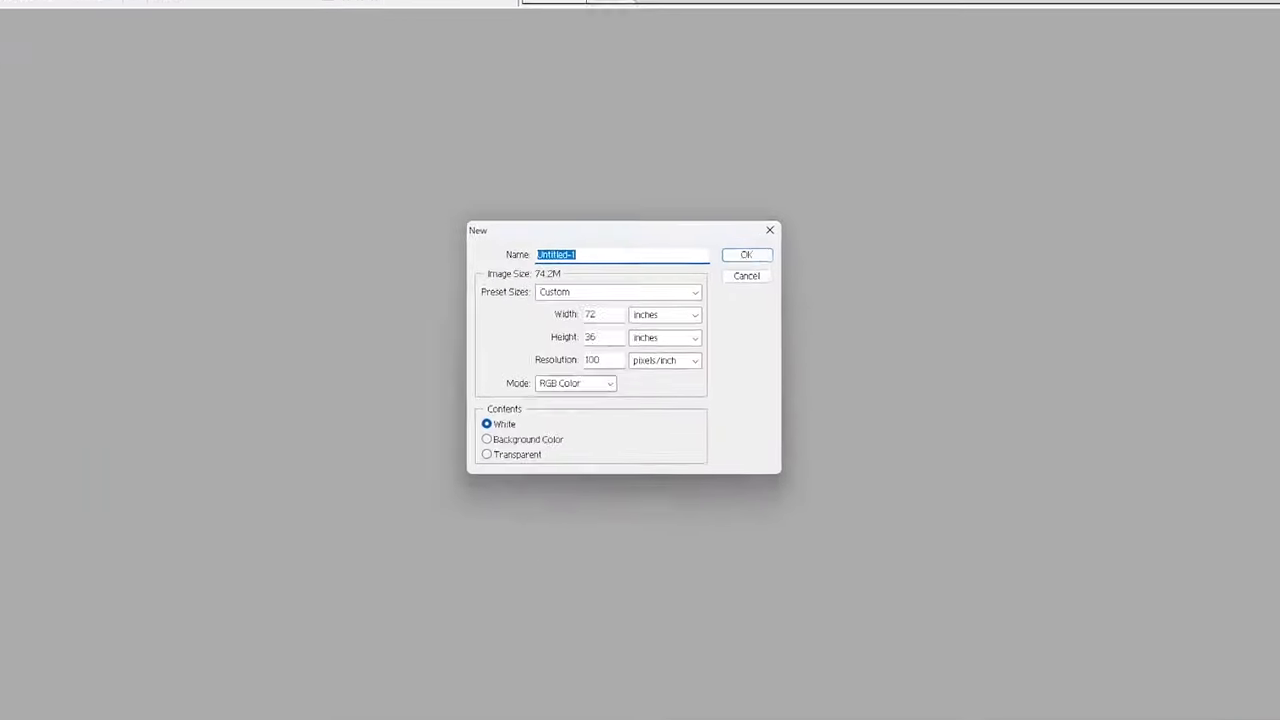
click(557, 277)
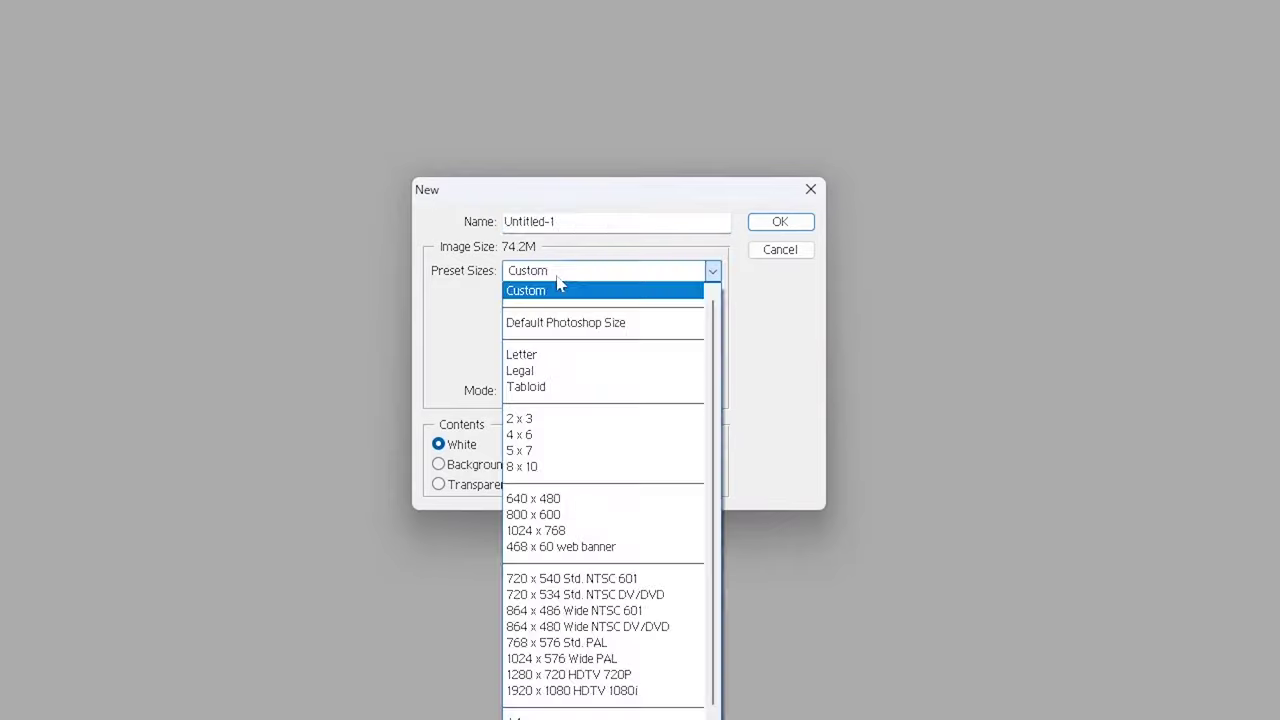
scroll(590, 680, down, 1)
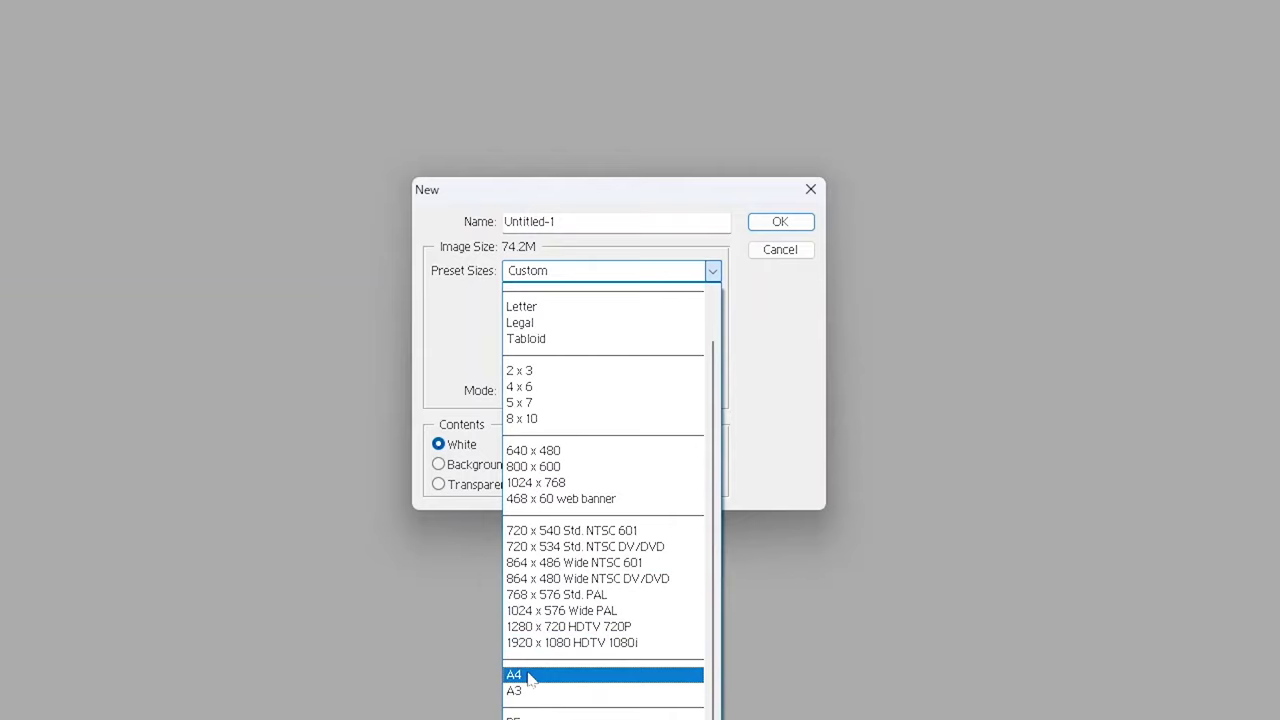
click(529, 677)
key(Tab)
key(Tab)
key(Tab)
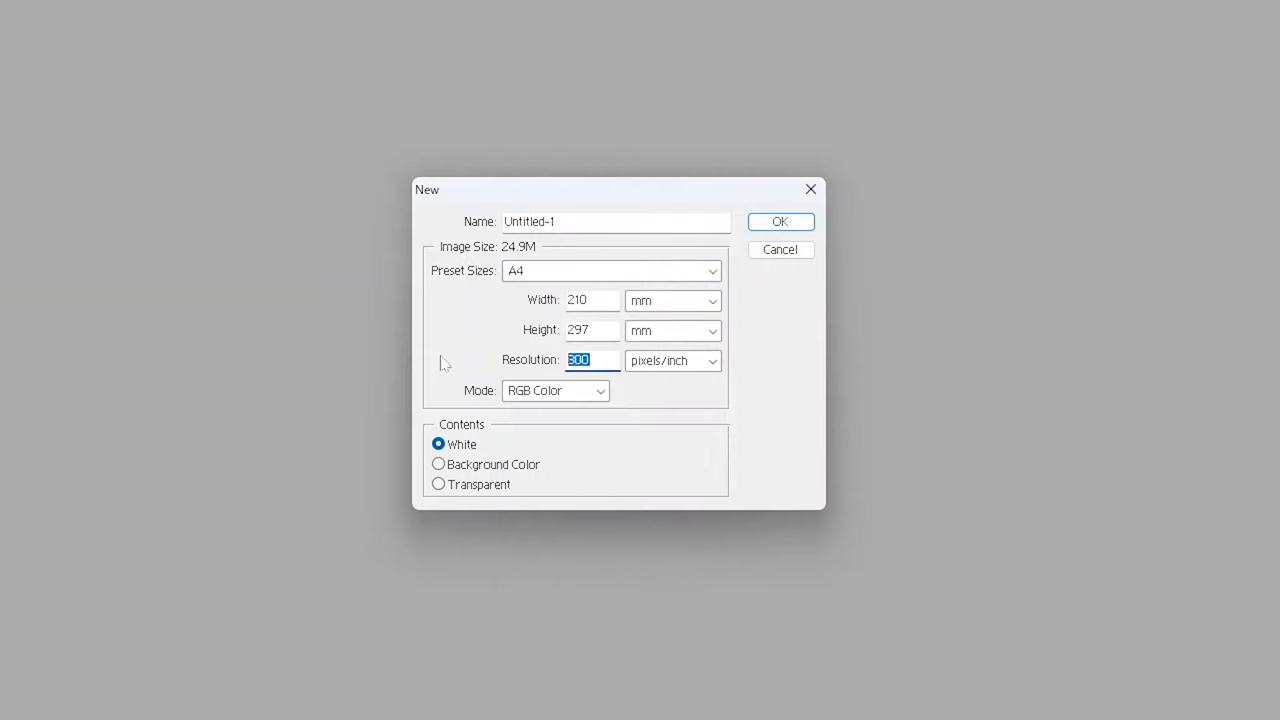
click(727, 224)
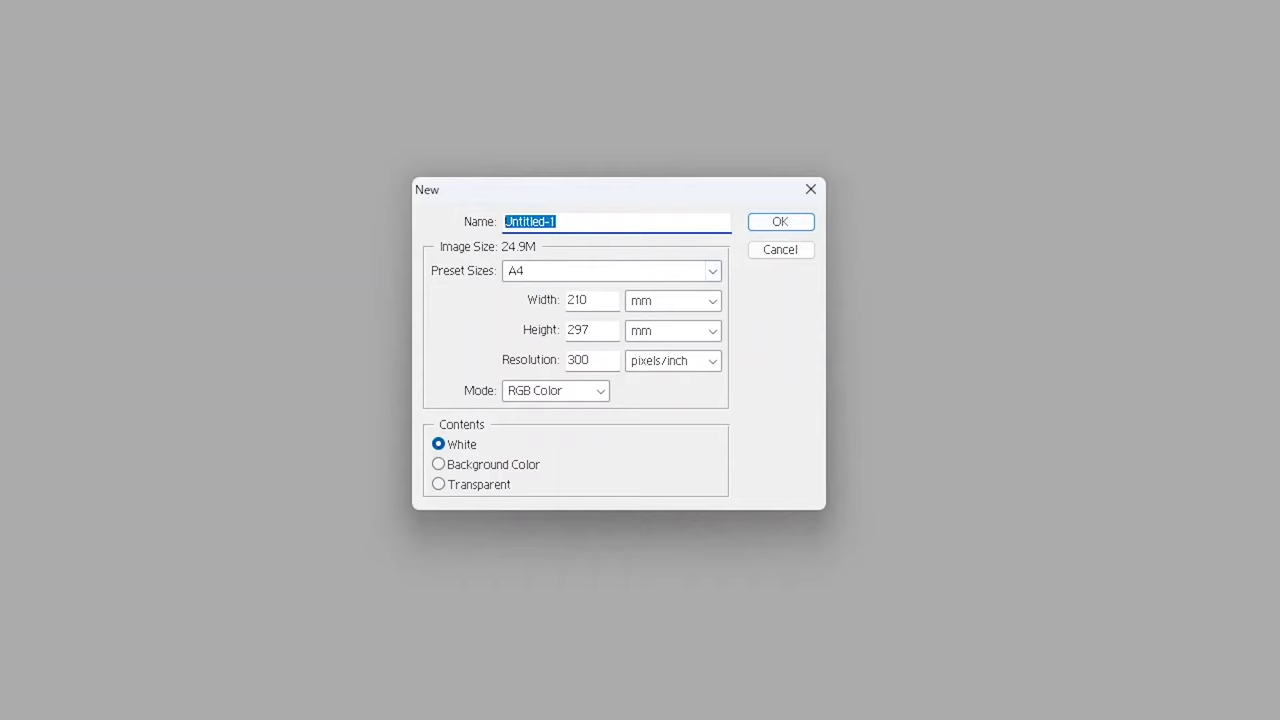
text(Photo)
text( Editing)
click(780, 222)
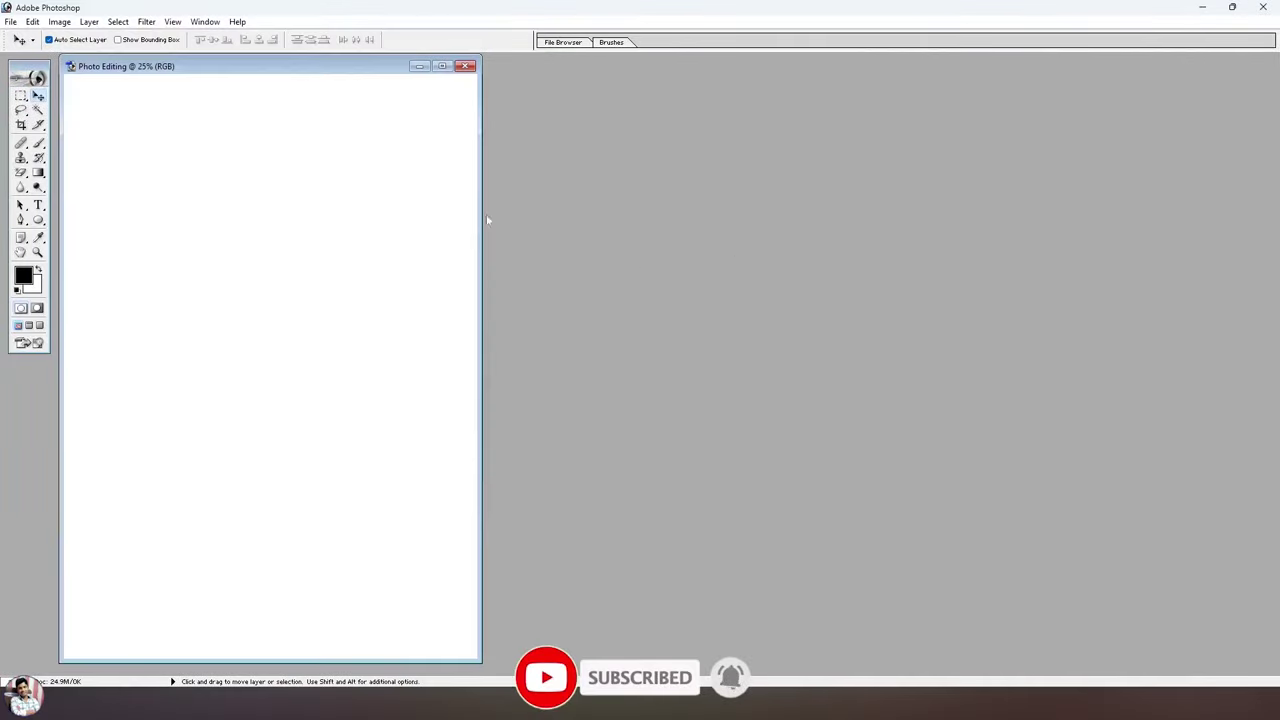
Rotate the canvas 90° clockwise to landscape and enlarge its document window.
drag(195, 70, 197, 72)
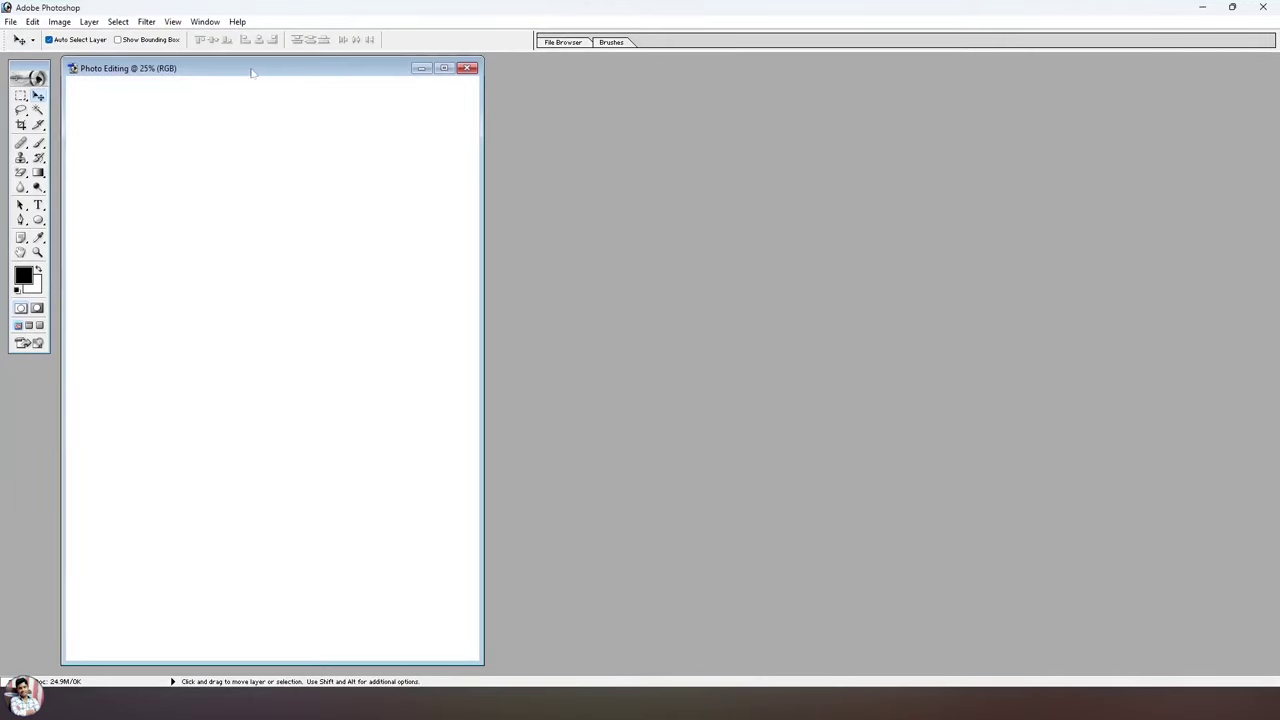
click(59, 21)
mouse_move(94, 158)
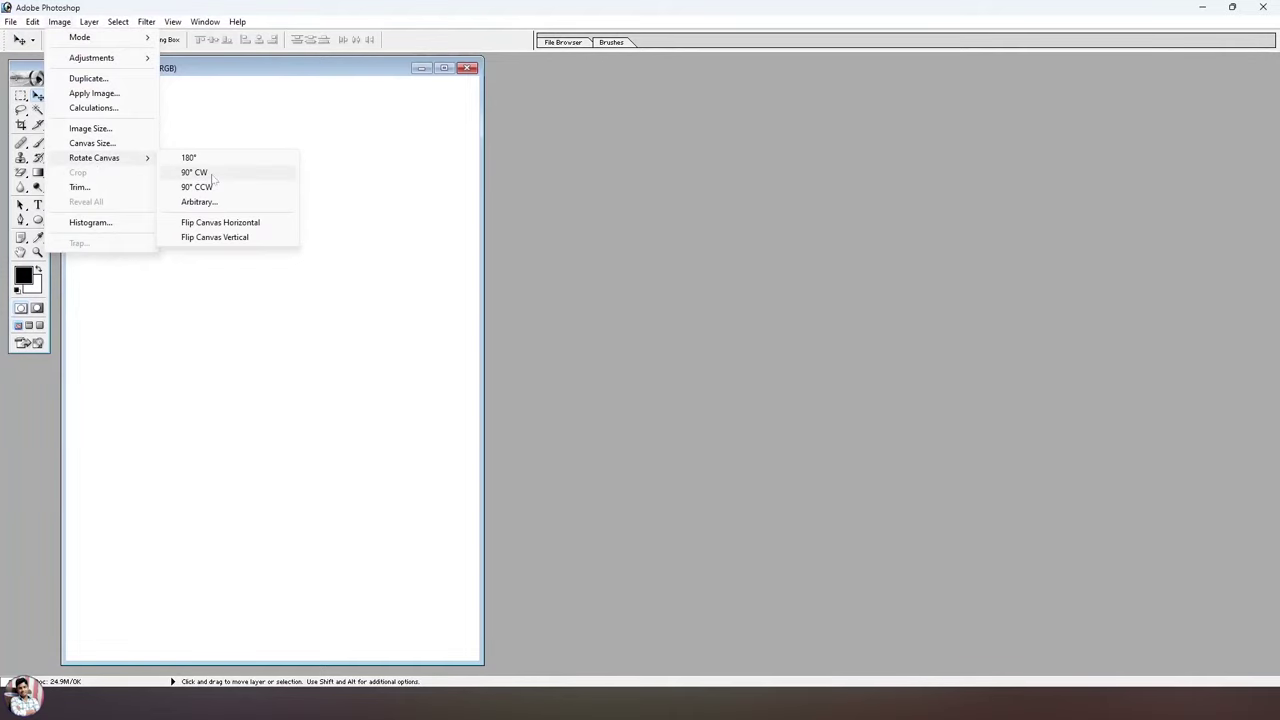
click(210, 174)
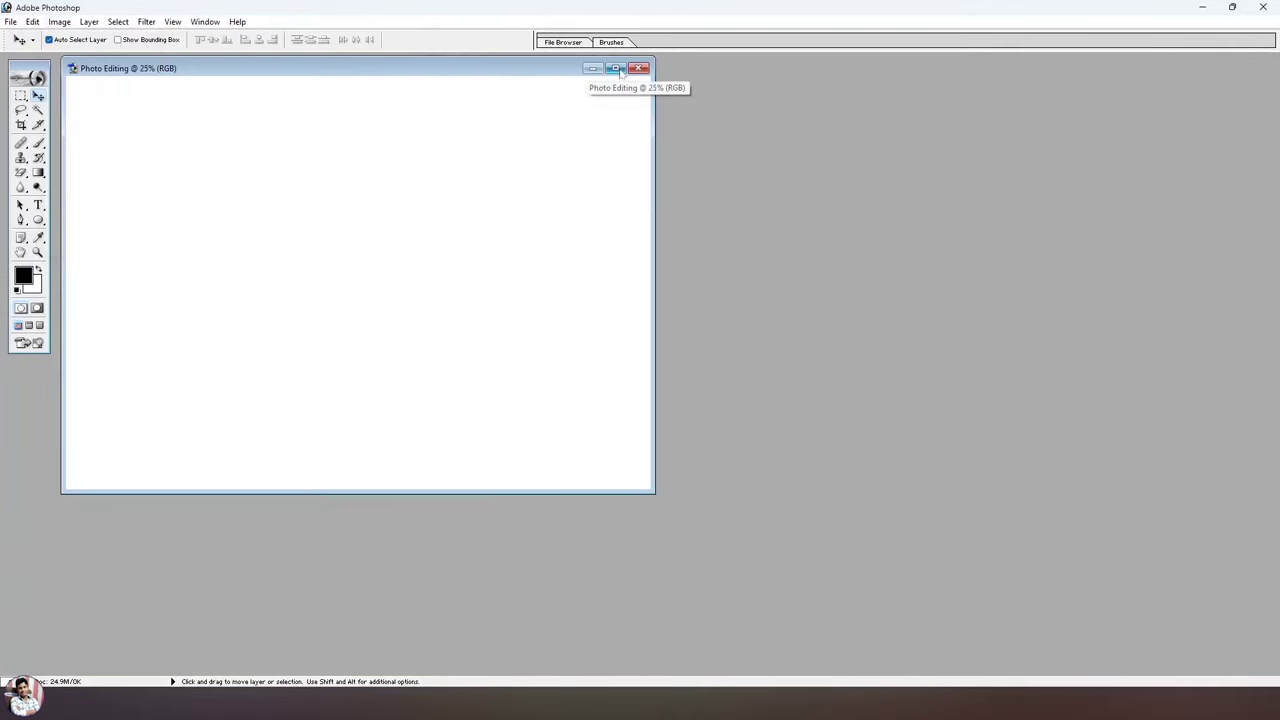
drag(655, 506, 870, 595)
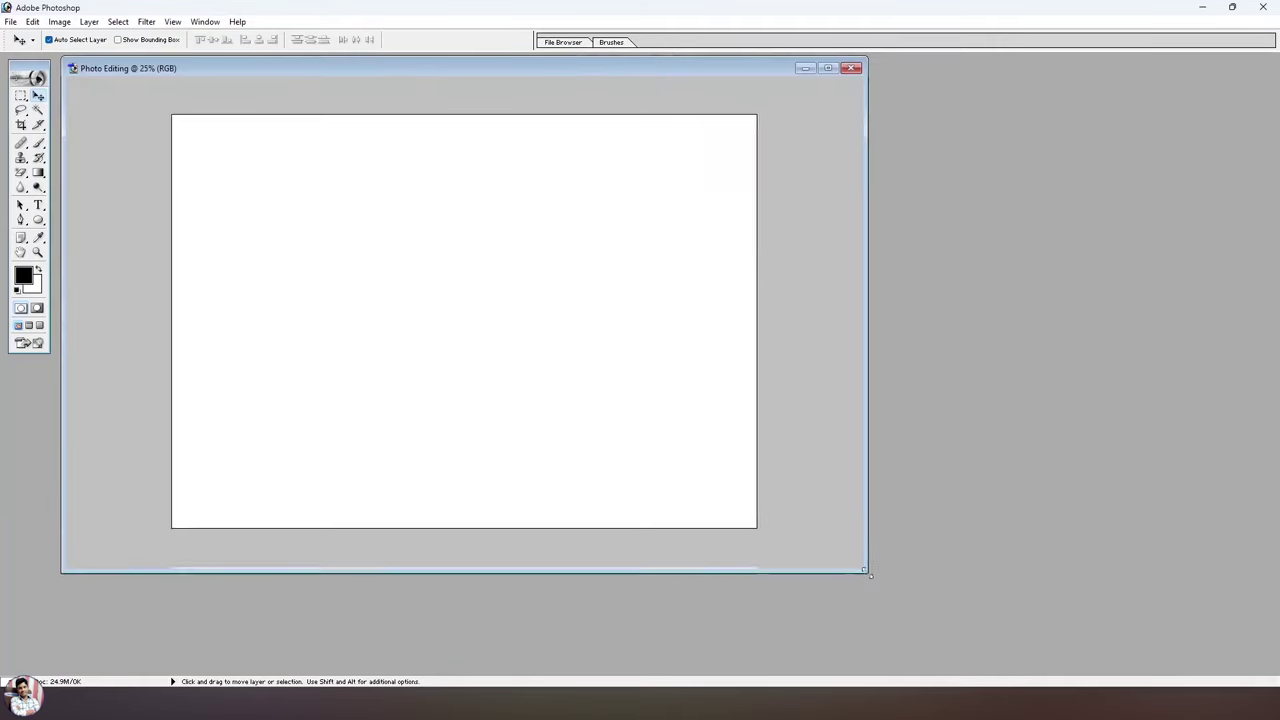
Show the Layers panel, reposition it and make it taller, then switch to File Explorer.
click(205, 21)
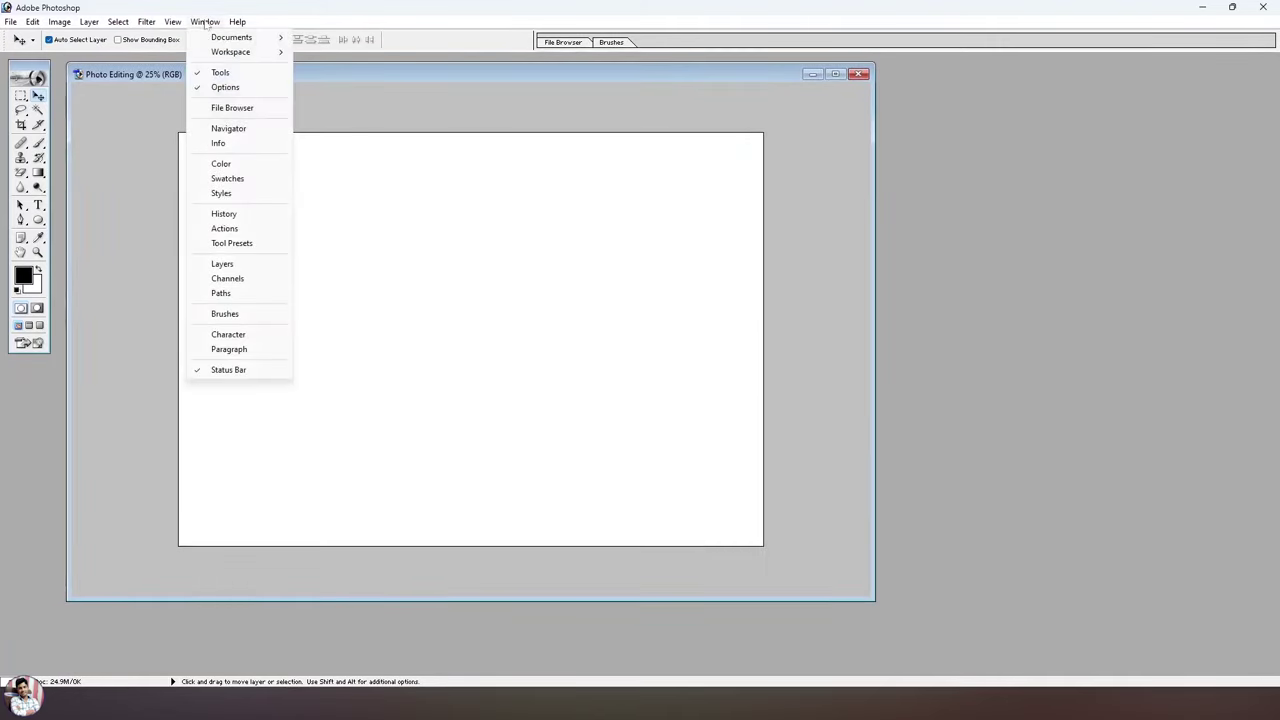
click(233, 264)
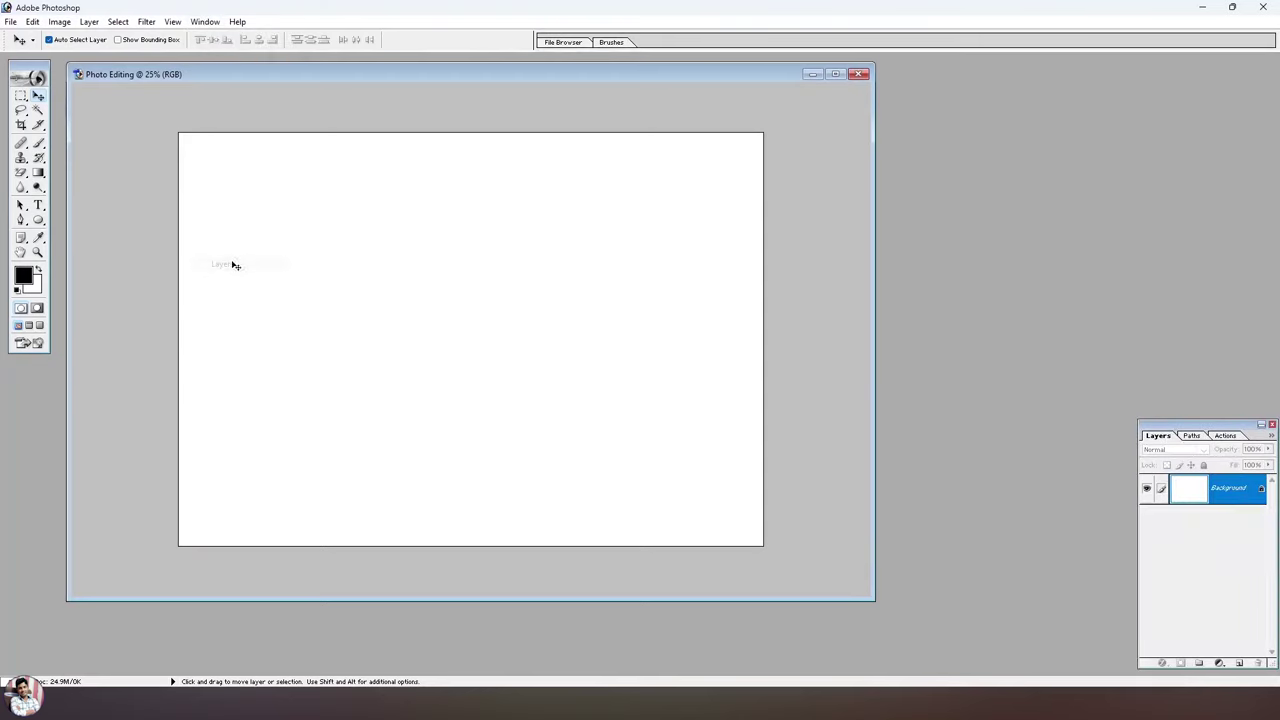
drag(1202, 432, 1165, 114)
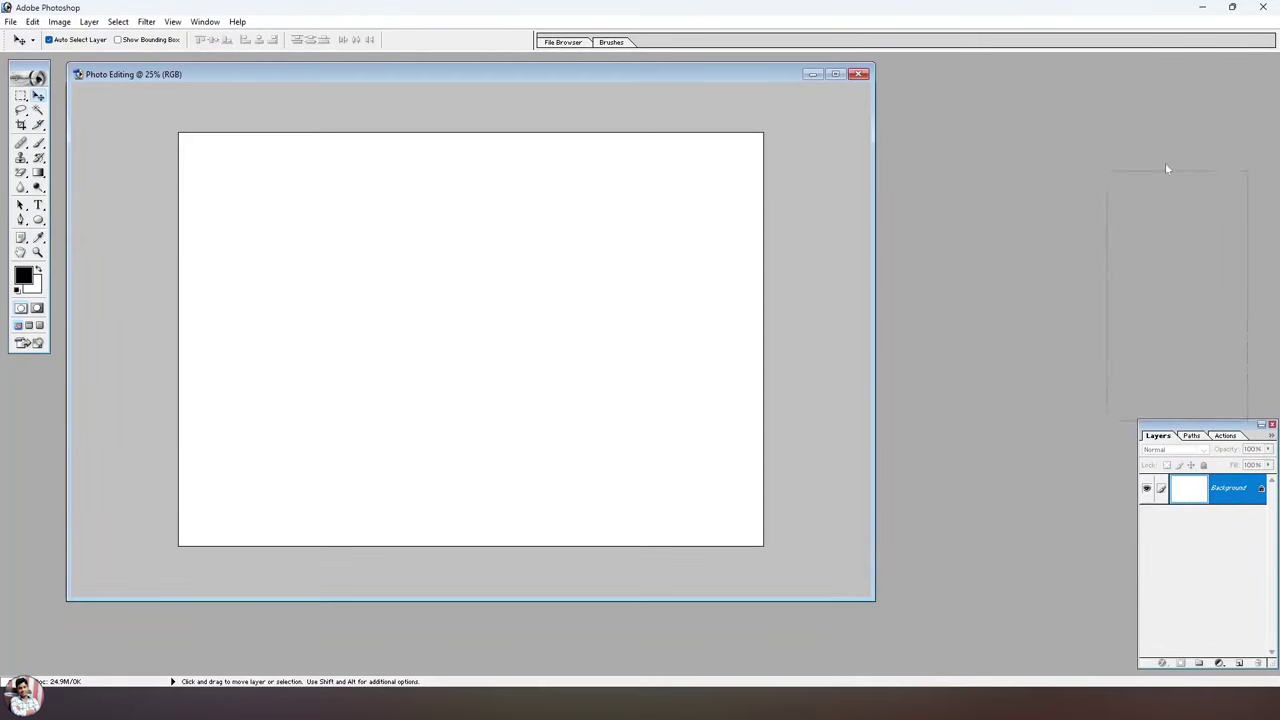
drag(1240, 352, 1268, 600)
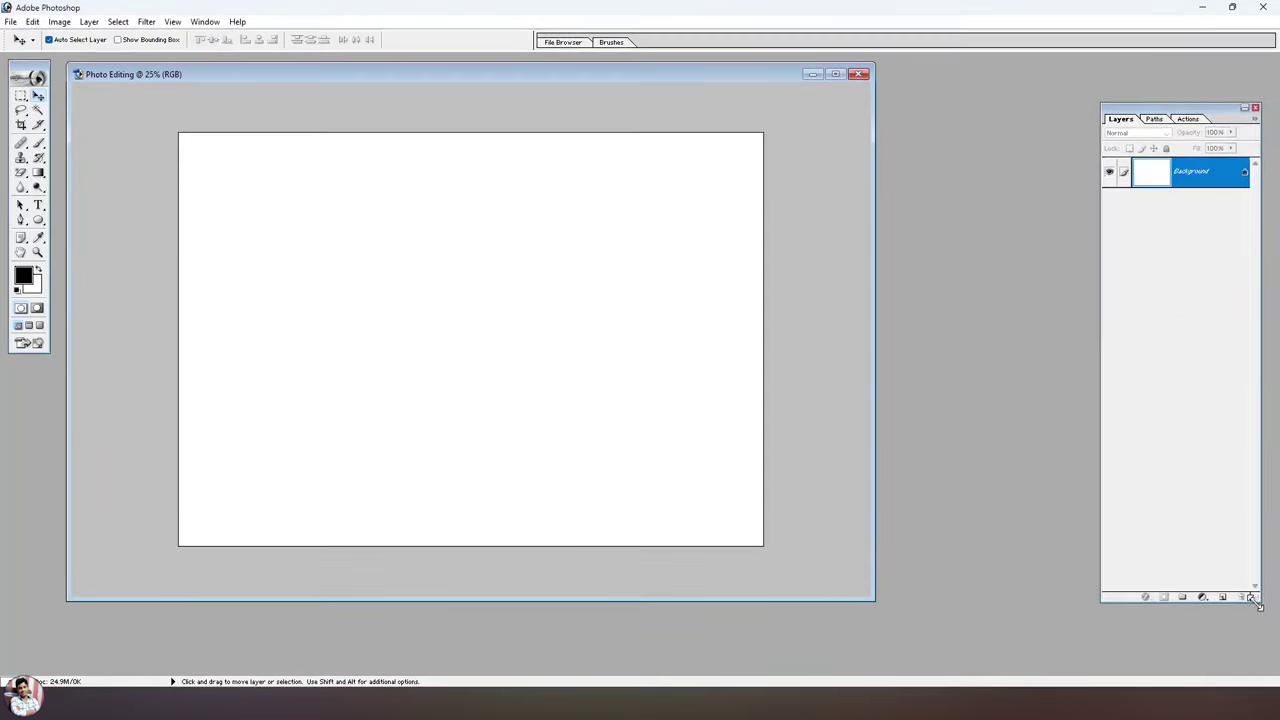
click(505, 640)
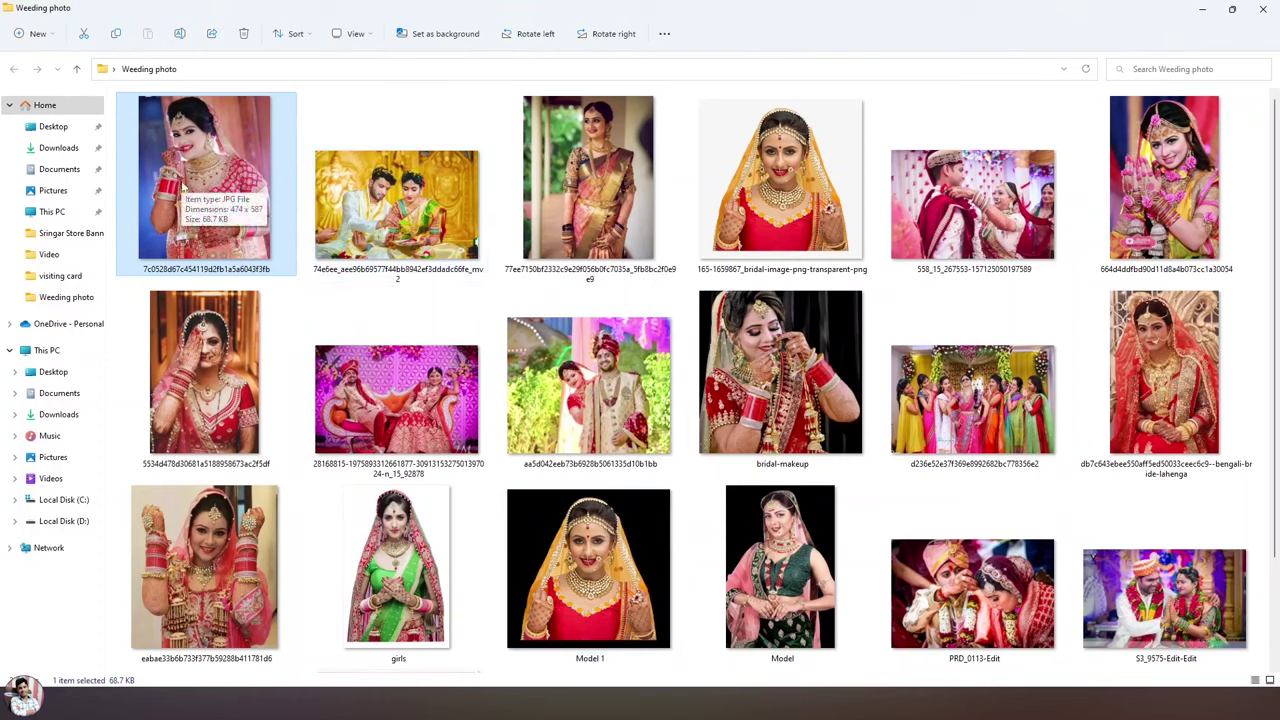
Open the couple-before-greenery photo in Photoshop and move its window over the blank canvas.
click(628, 400)
mouse_move(585, 370)
mouse_down()
mouse_move(573, 692)
mouse_move(620, 340)
mouse_up()
drag(365, 72, 805, 105)
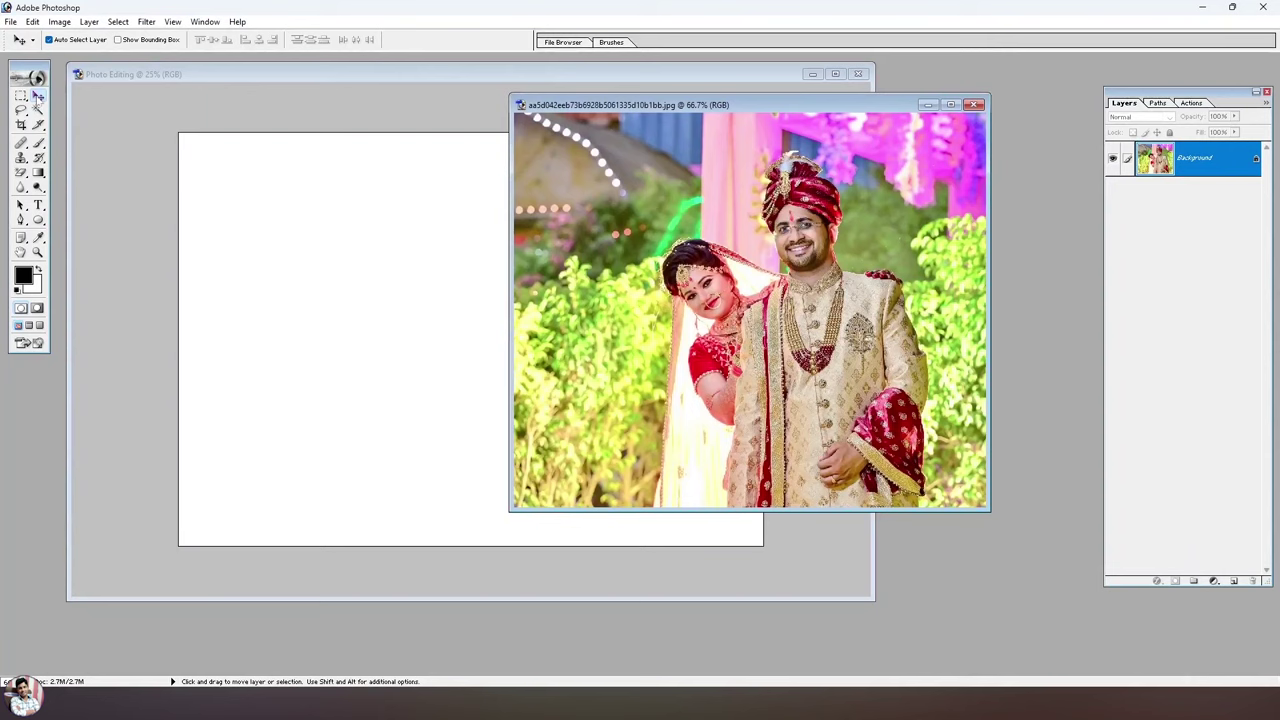
Copy the couple photo into Photo Editing as Layer 1 and scale it to fill the canvas.
mouse_move(540, 278)
mouse_down()
mouse_move(429, 294)
mouse_move(380, 322)
mouse_up()
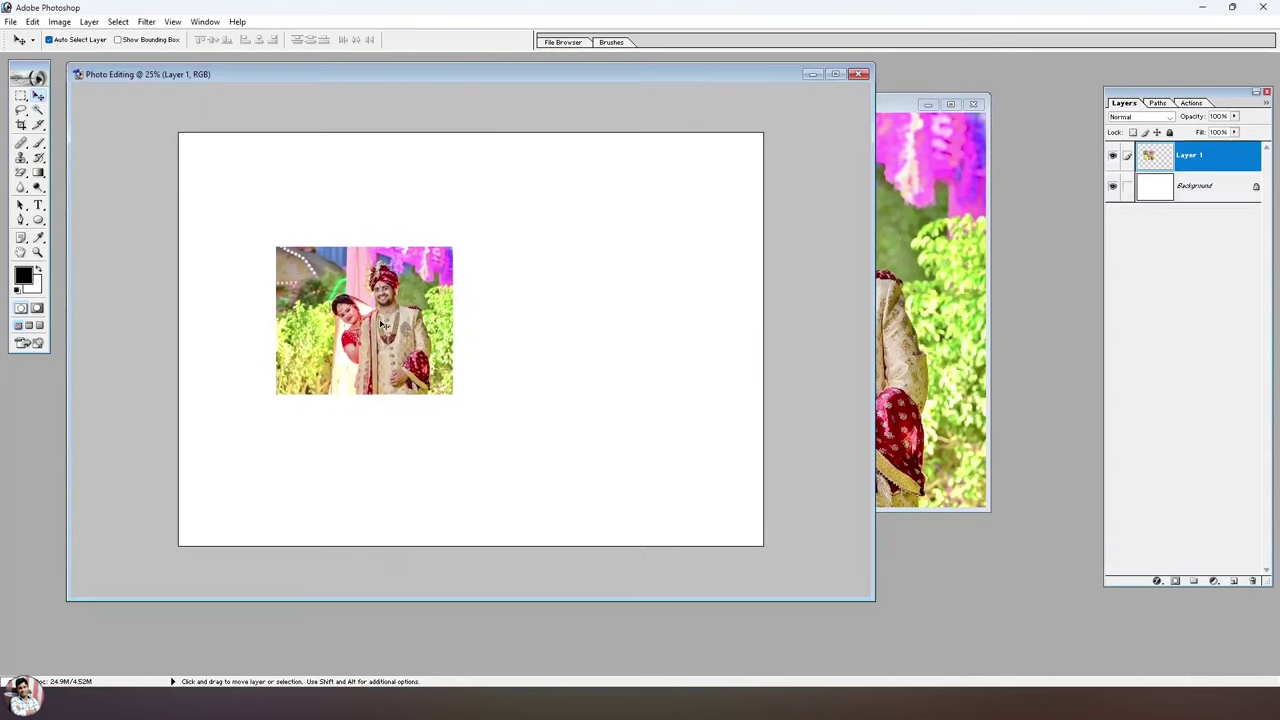
key(ctrl+t)
drag(348, 278, 250, 163)
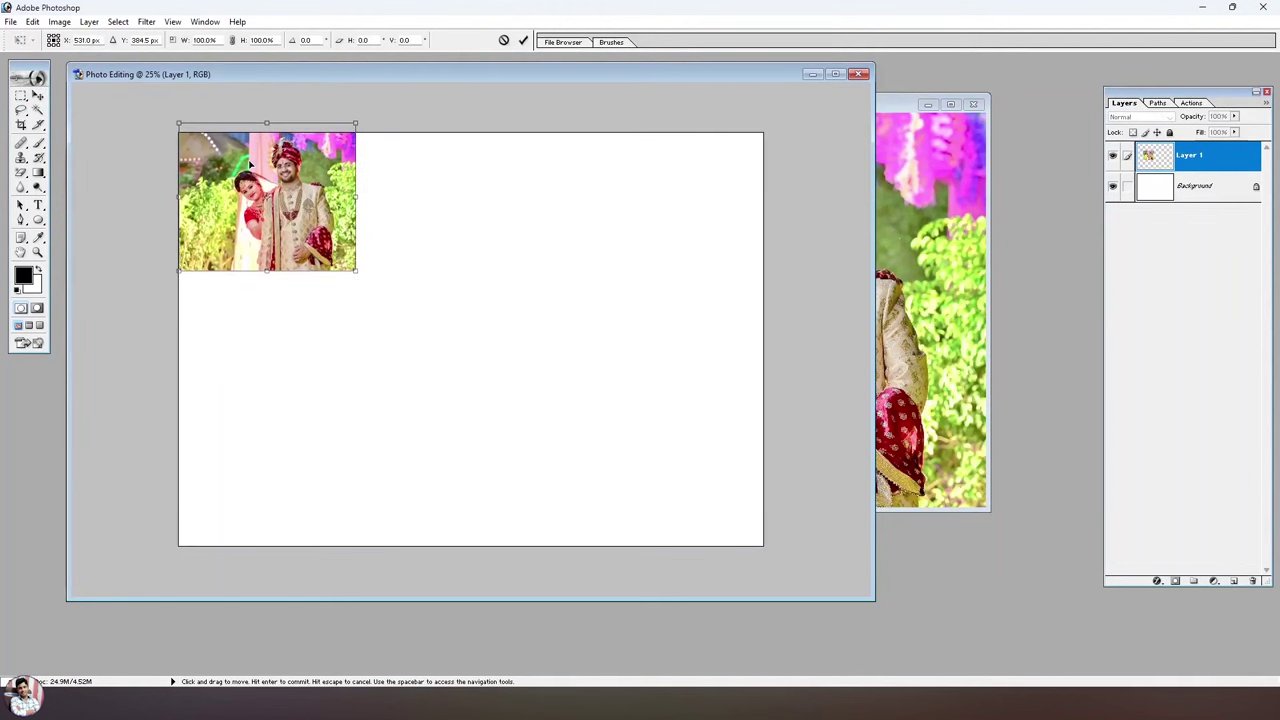
drag(353, 273, 803, 571)
mouse_move(590, 393)
mouse_down()
mouse_move(636, 349)
mouse_move(570, 420)
mouse_up()
key(Return)
key(ctrl+minus)
key(ctrl+plus)
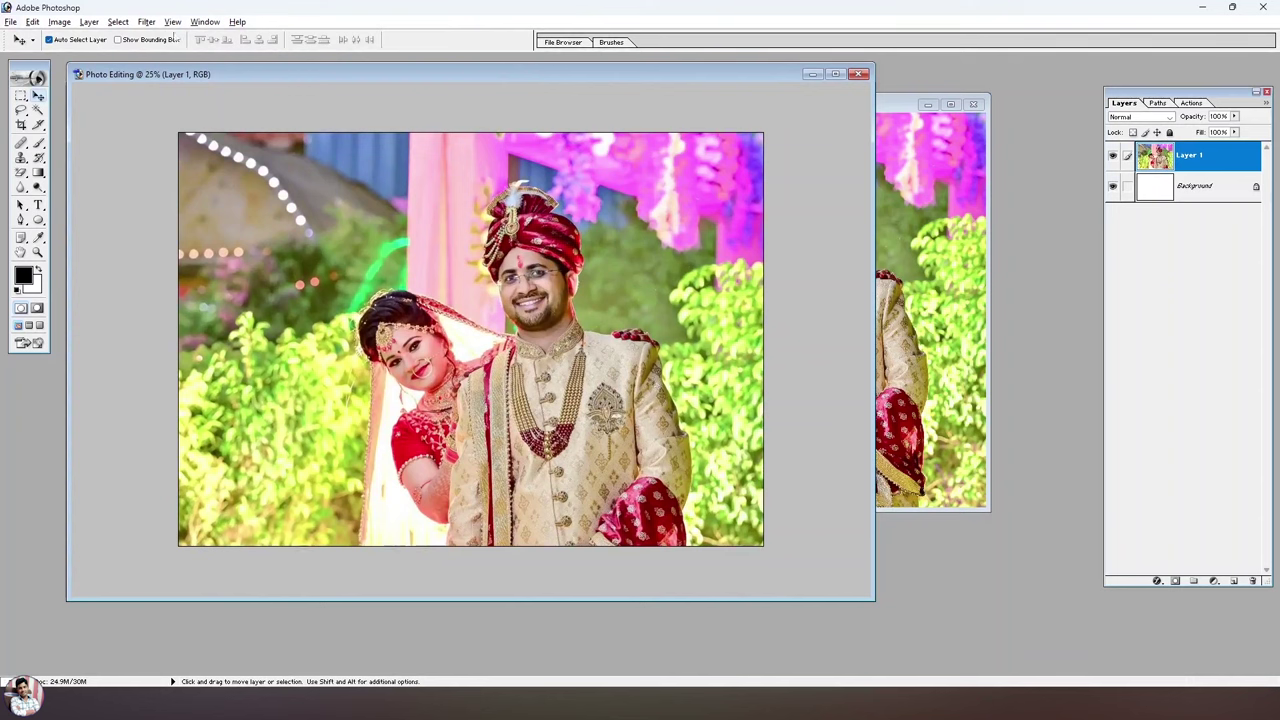
click(148, 22)
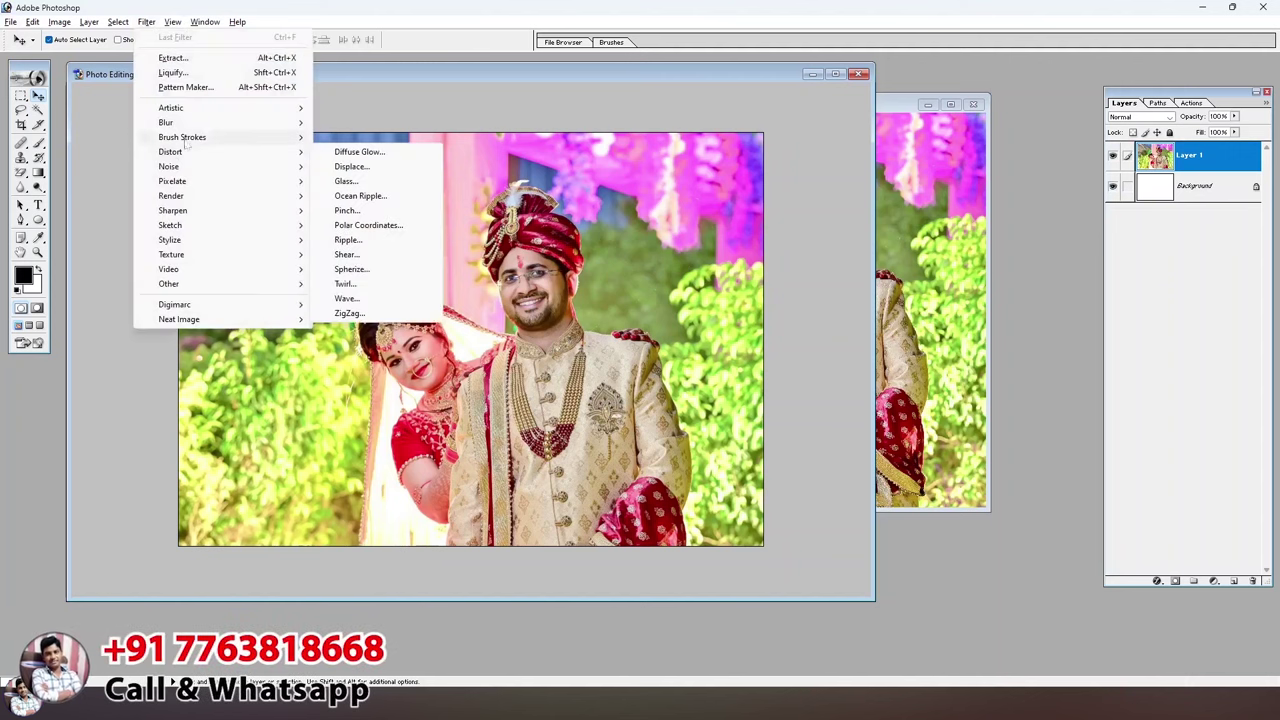
mouse_move(166, 122)
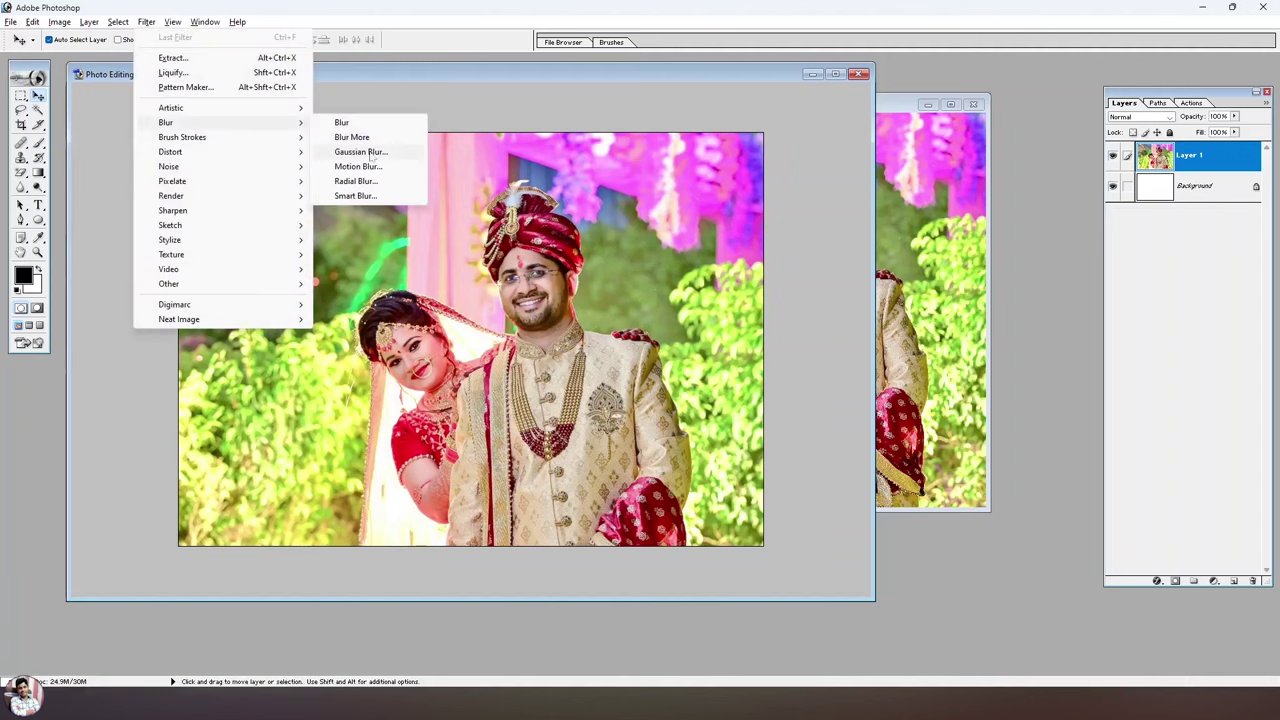
Apply a Gaussian Blur with a radius of about 85.6 pixels to Layer 1.
click(360, 152)
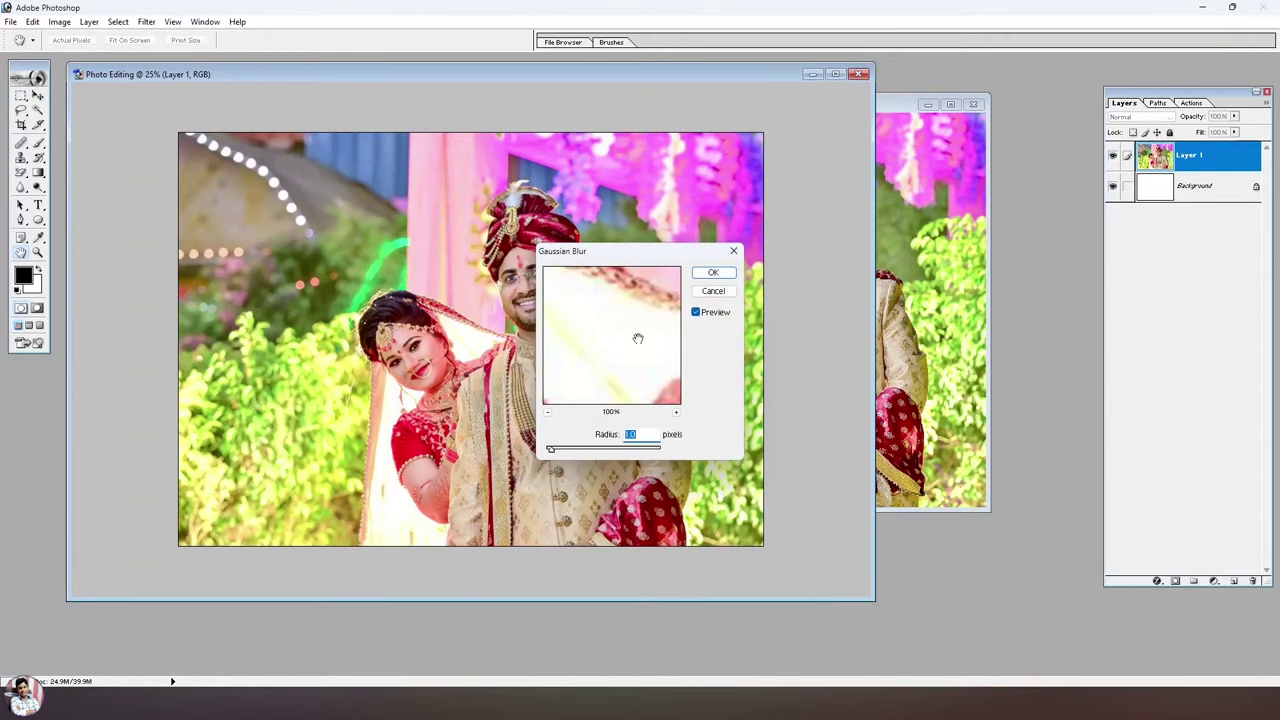
drag(572, 450, 634, 452)
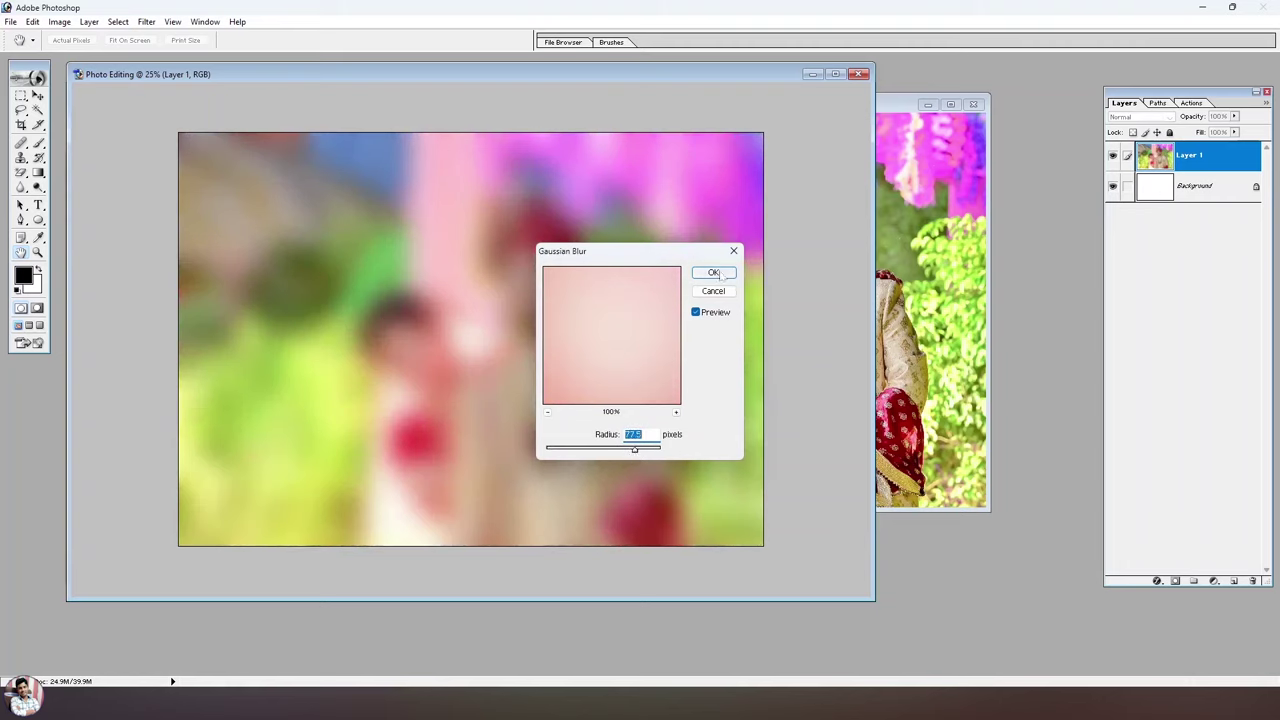
drag(651, 450, 645, 450)
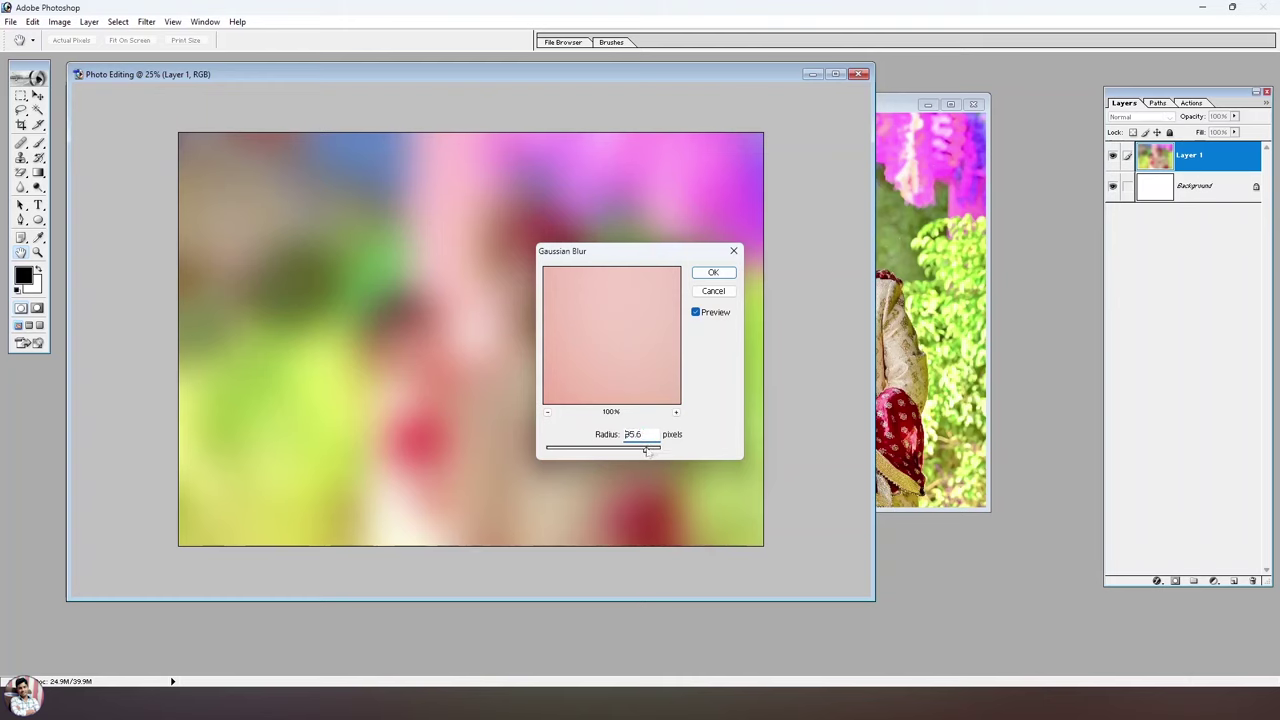
click(702, 272)
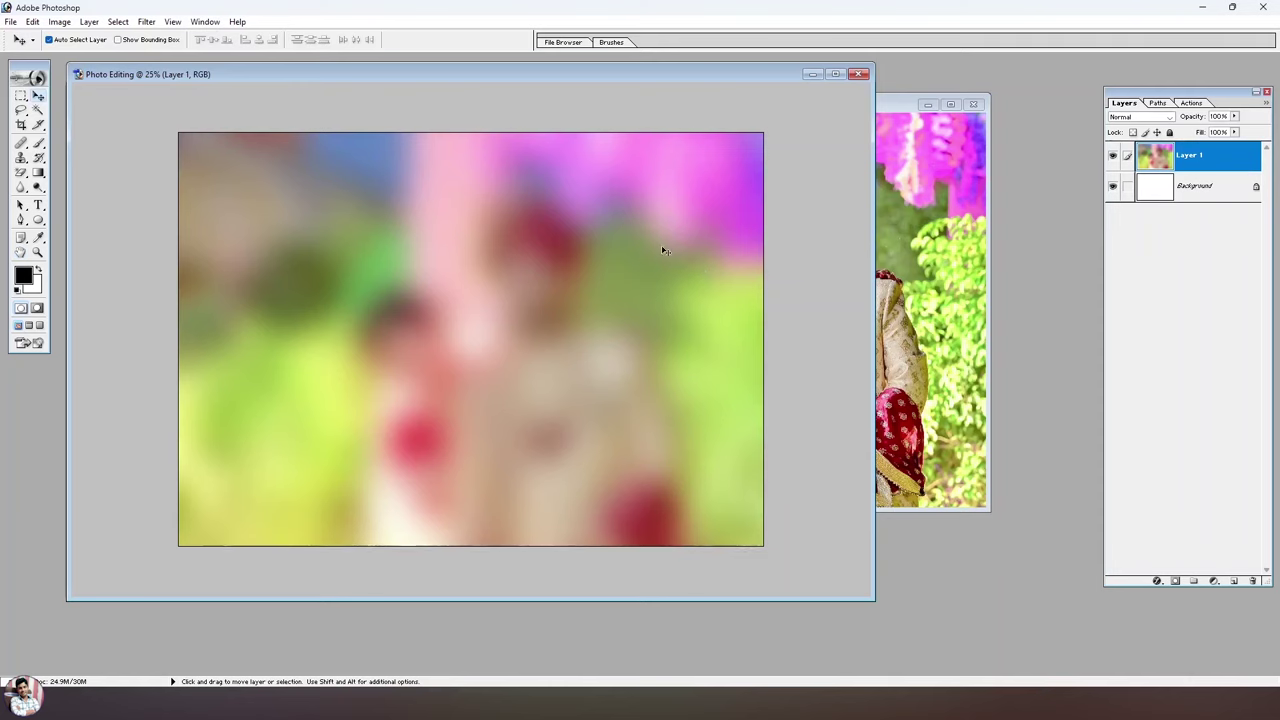
Adjust Hue/Saturation on the background: Hue +7, Saturation +29, with raised Lightness.
key(ctrl+u)
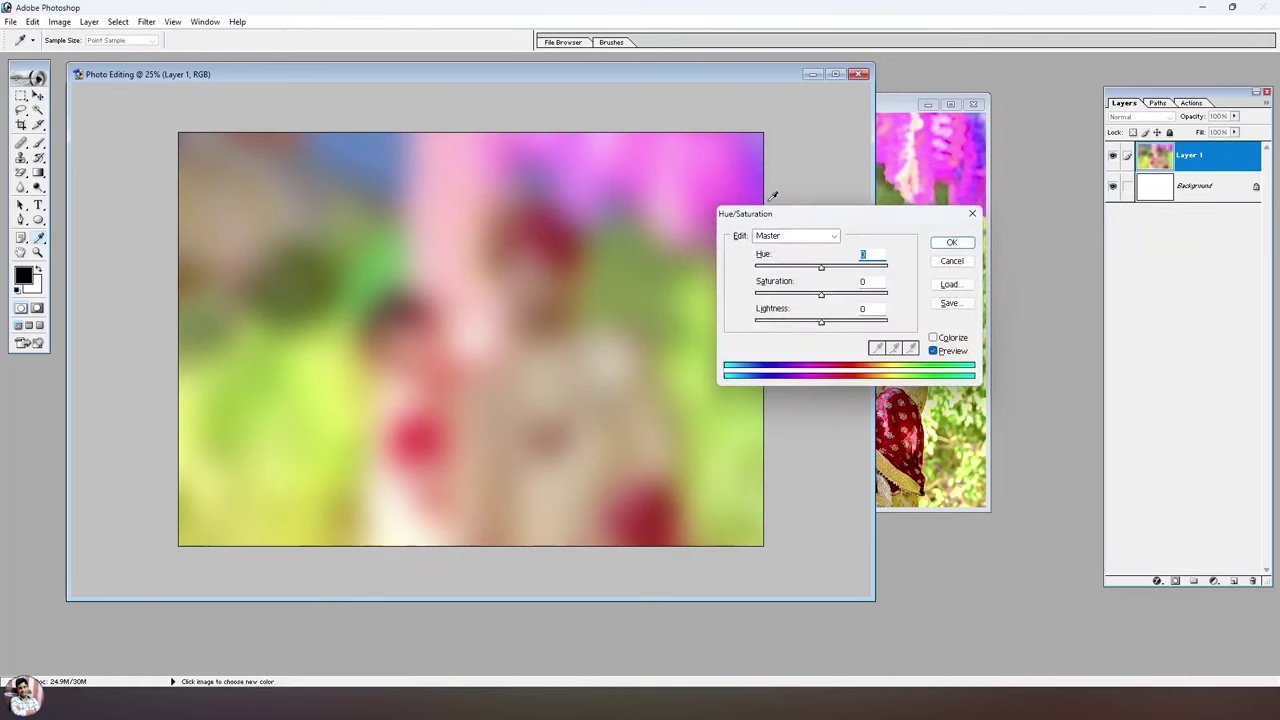
drag(779, 215, 543, 195)
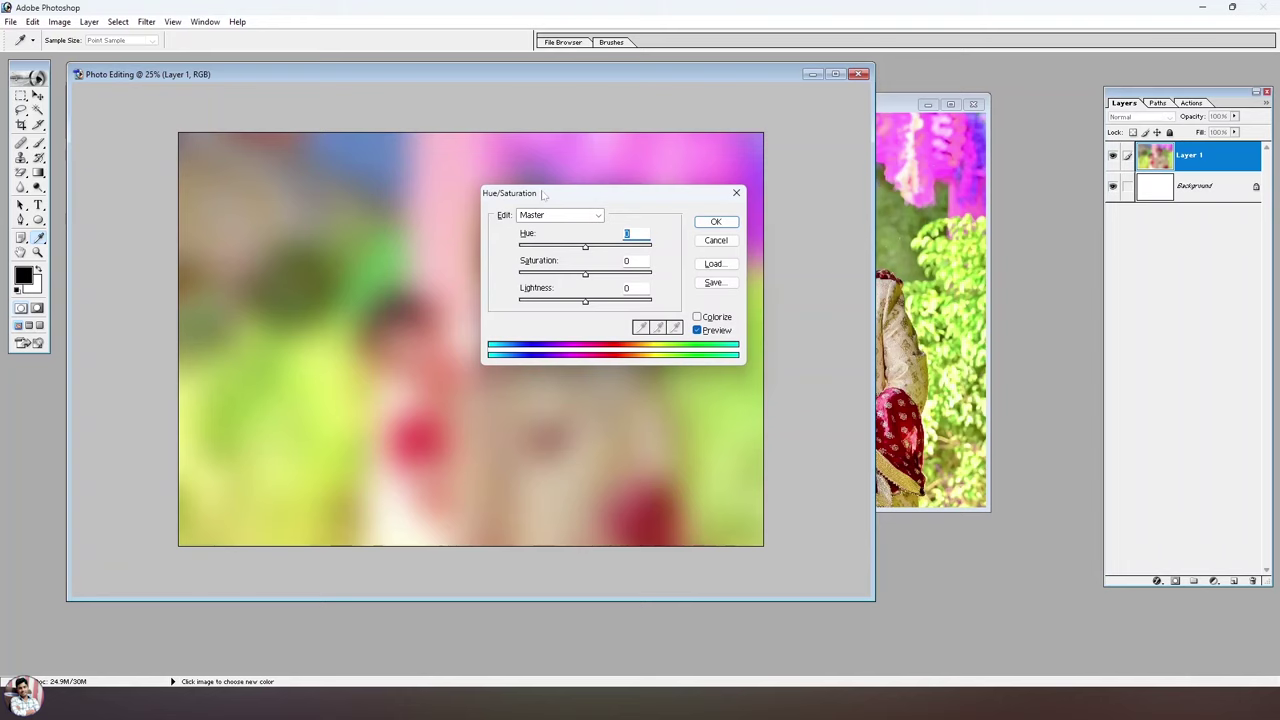
mouse_move(586, 247)
mouse_down()
mouse_move(632, 247)
mouse_move(569, 254)
mouse_move(604, 274)
mouse_move(591, 302)
mouse_up()
text(0)
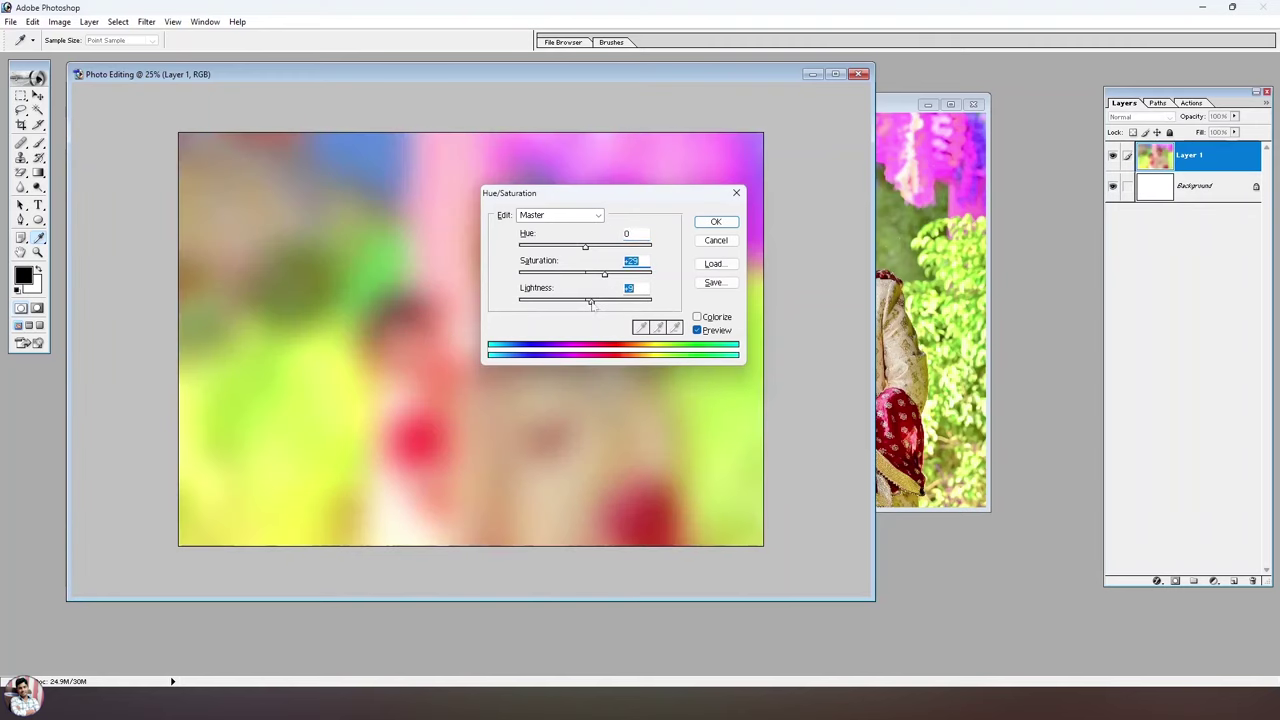
drag(588, 254, 592, 254)
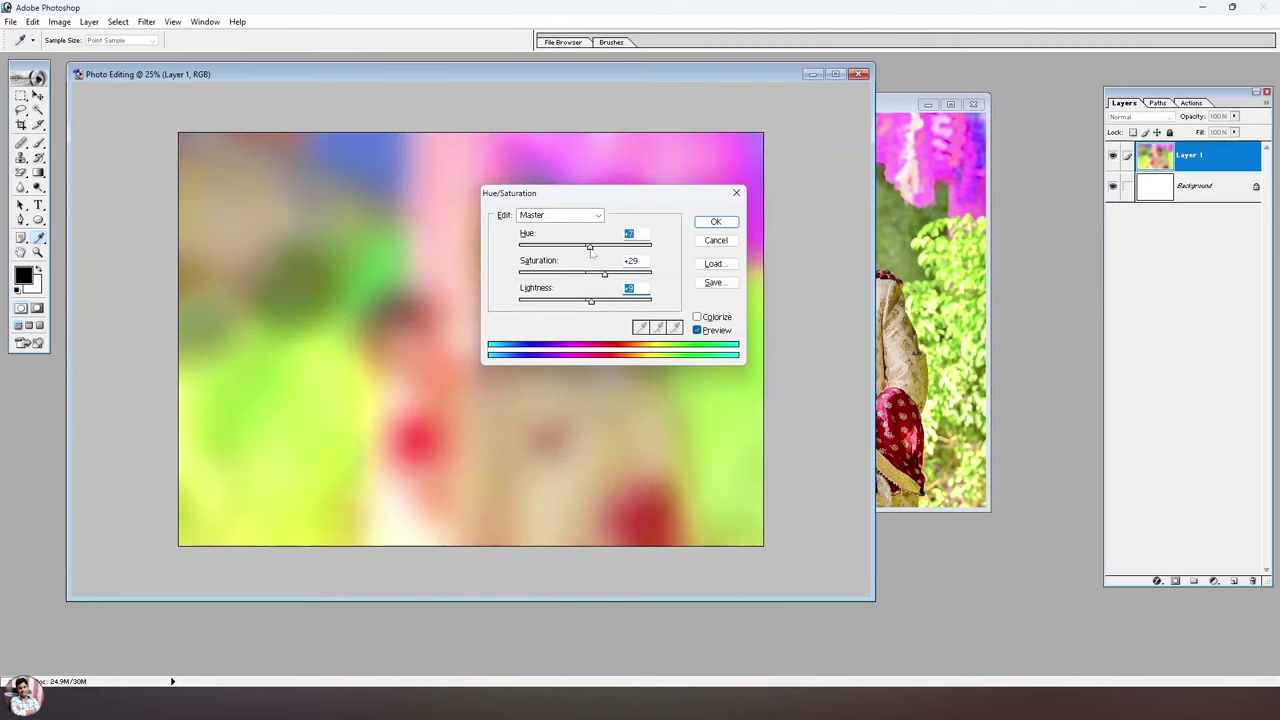
click(715, 221)
key(v)
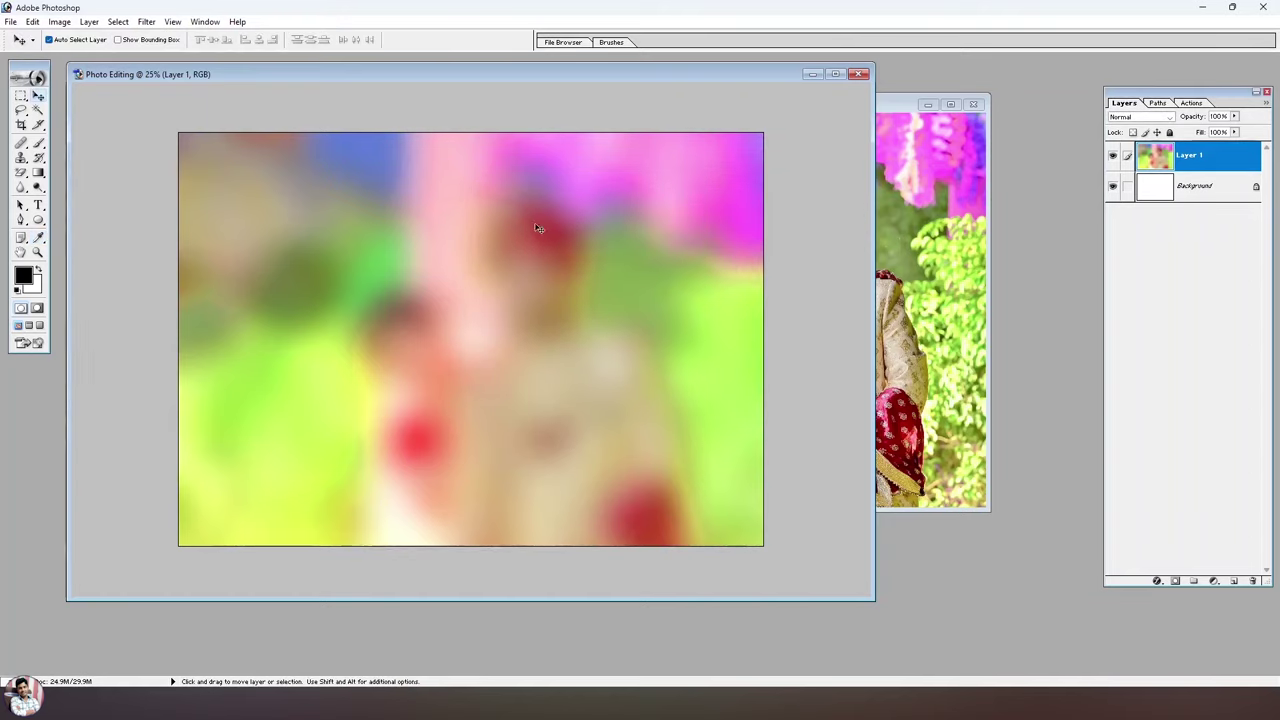
click(145, 22)
mouse_move(168, 122)
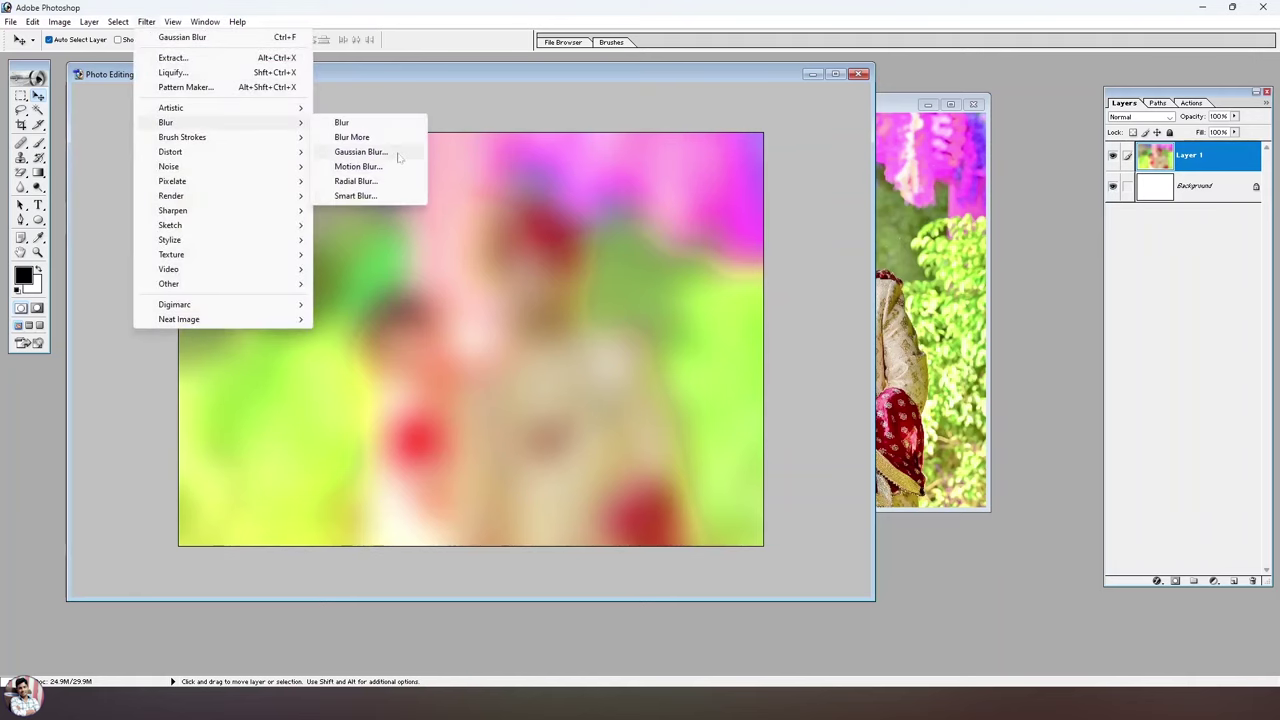
Apply a second Gaussian Blur at the same radius, then bring the couple photo window forward.
click(395, 151)
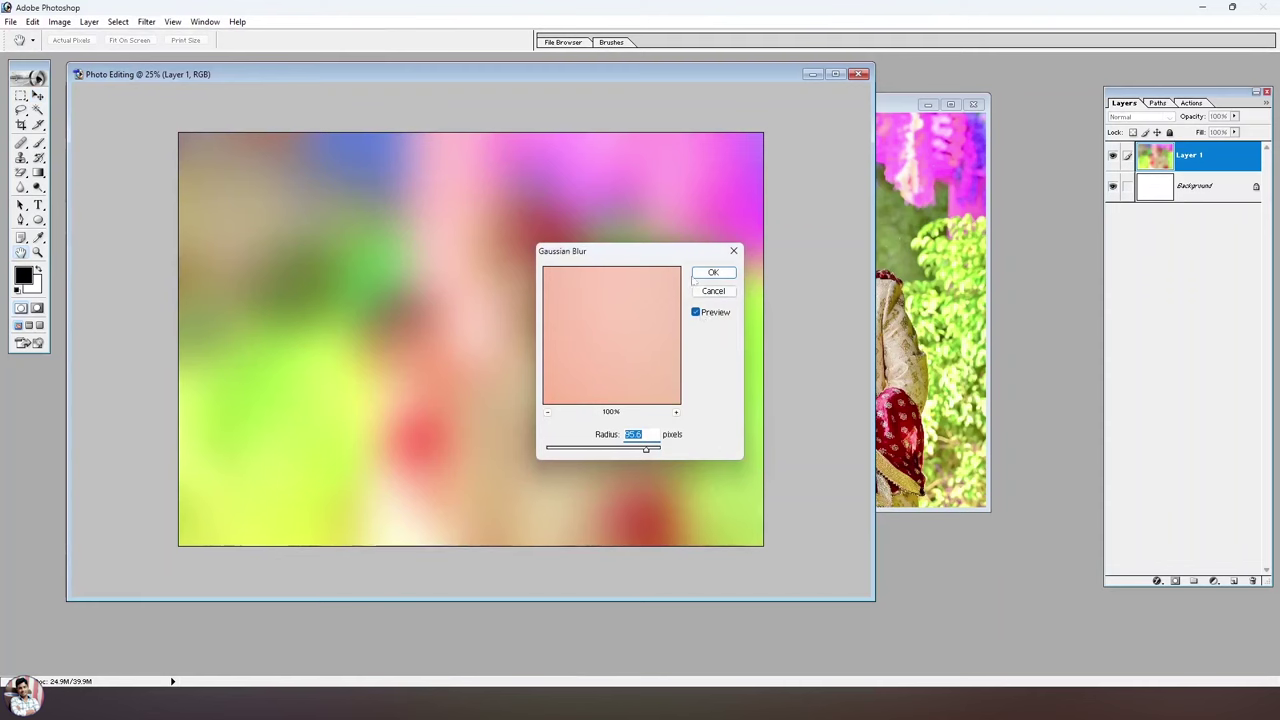
click(710, 274)
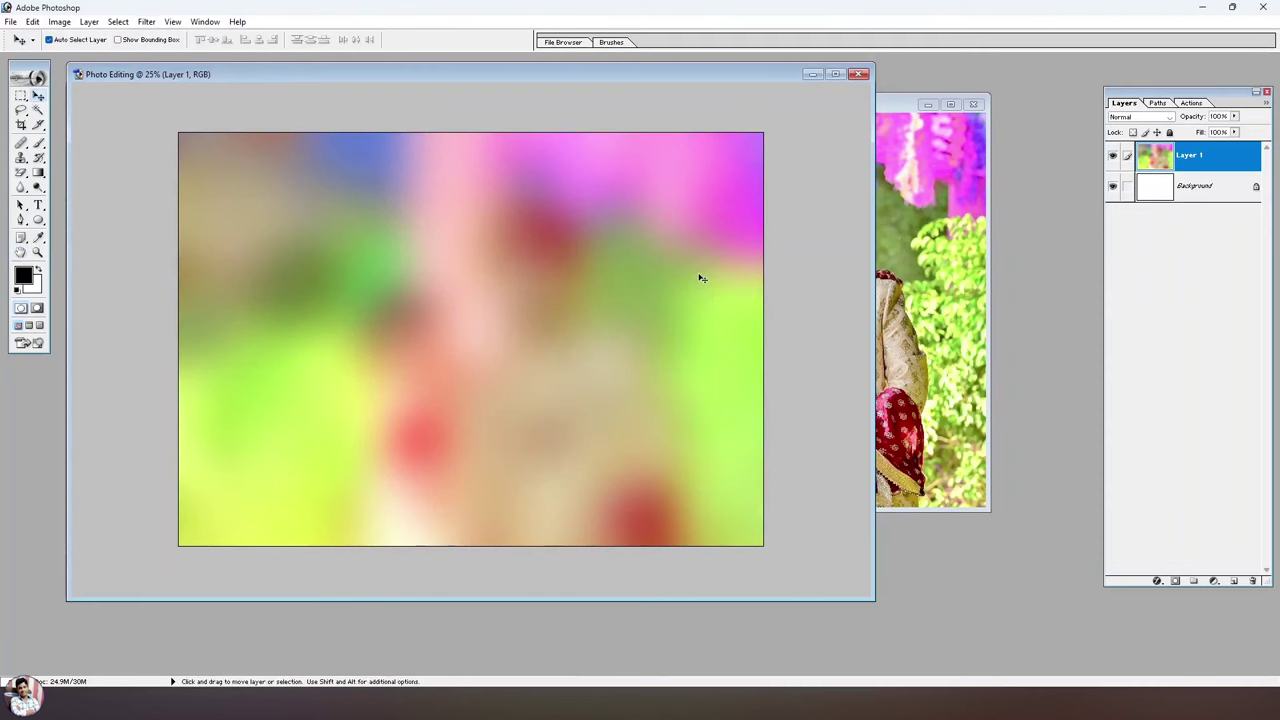
click(930, 323)
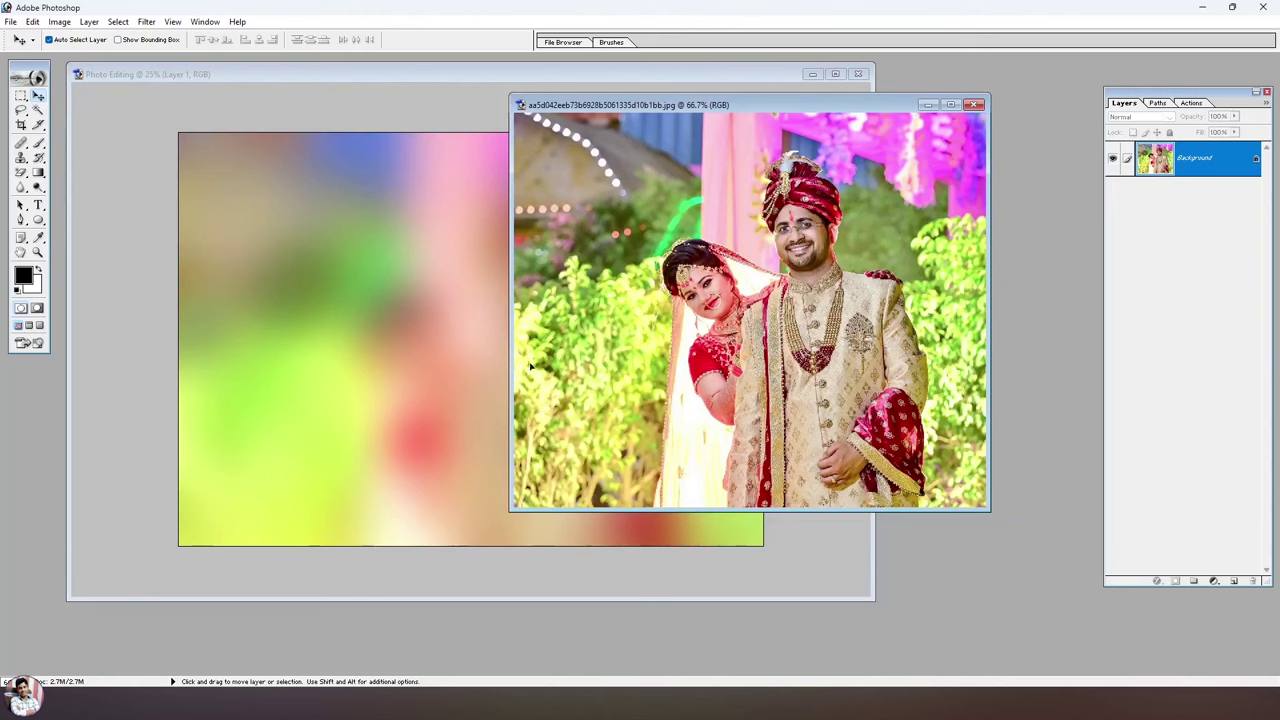
Copy the couple photo into the collage as Layer 2 and enlarge it over the blurred background.
drag(530, 366, 408, 358)
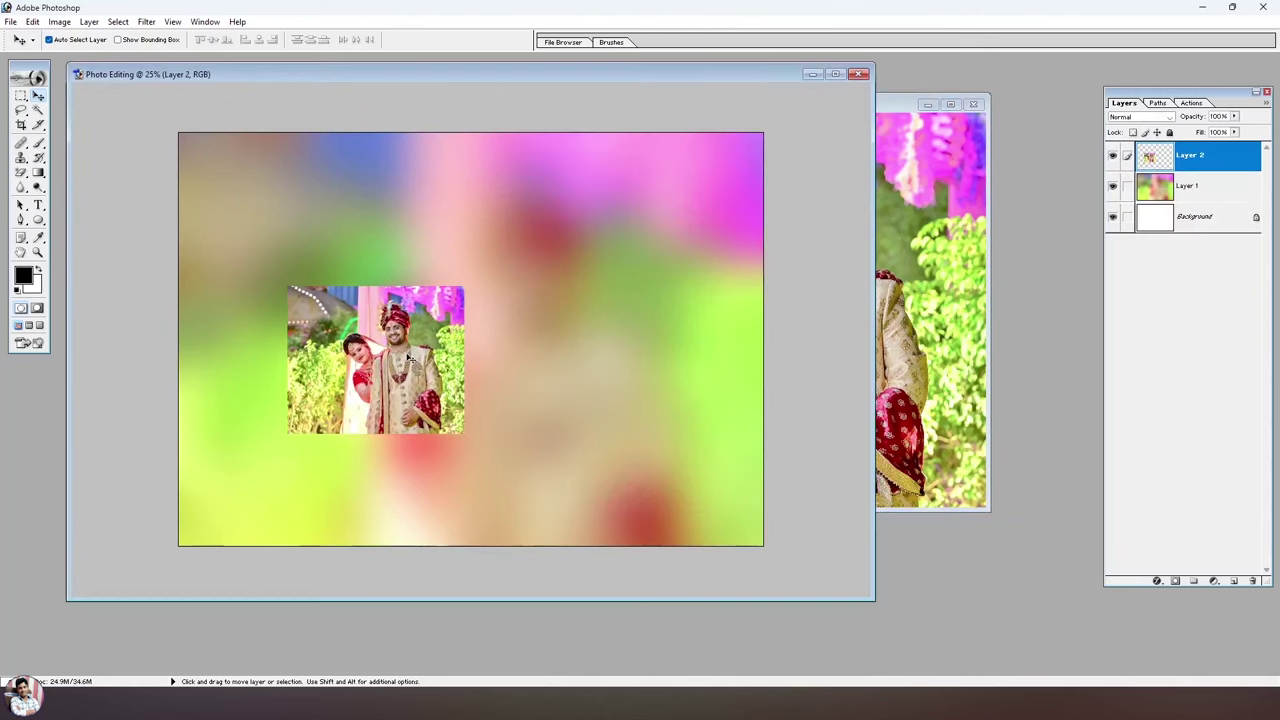
key(ctrl+t)
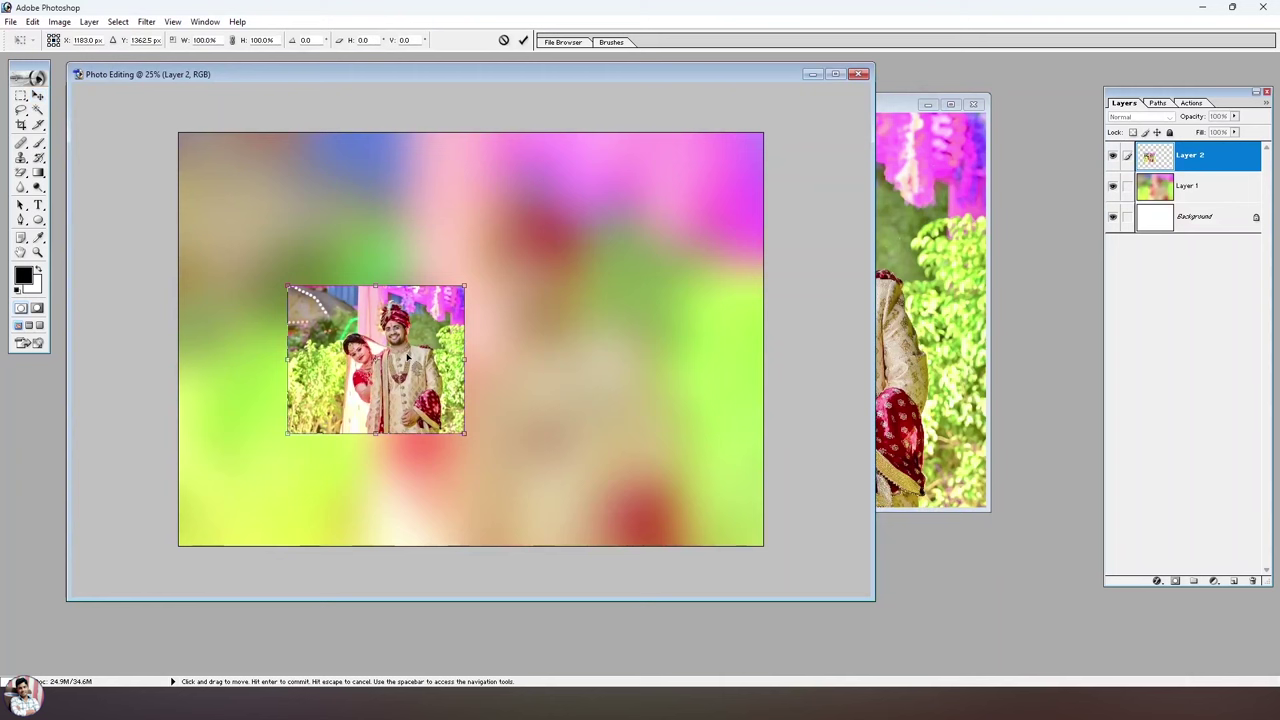
mouse_move(463, 287)
mouse_down()
mouse_move(619, 186)
mouse_move(628, 157)
mouse_up()
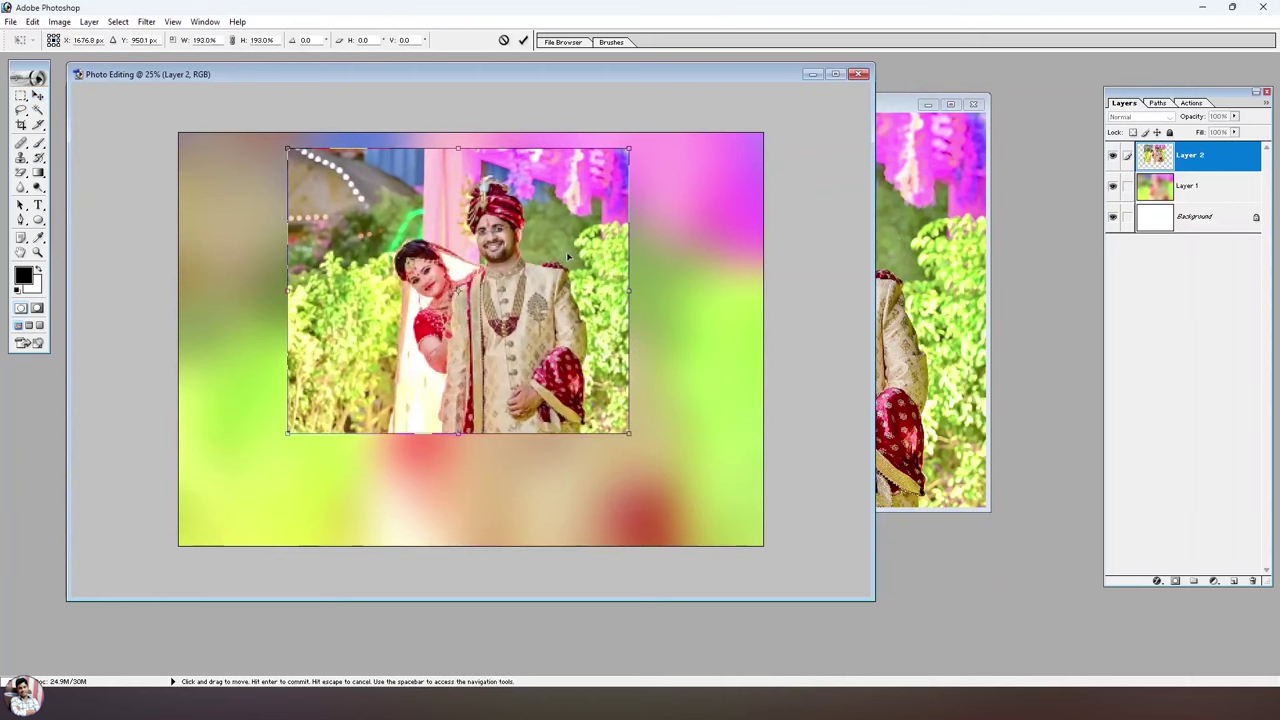
key(Return)
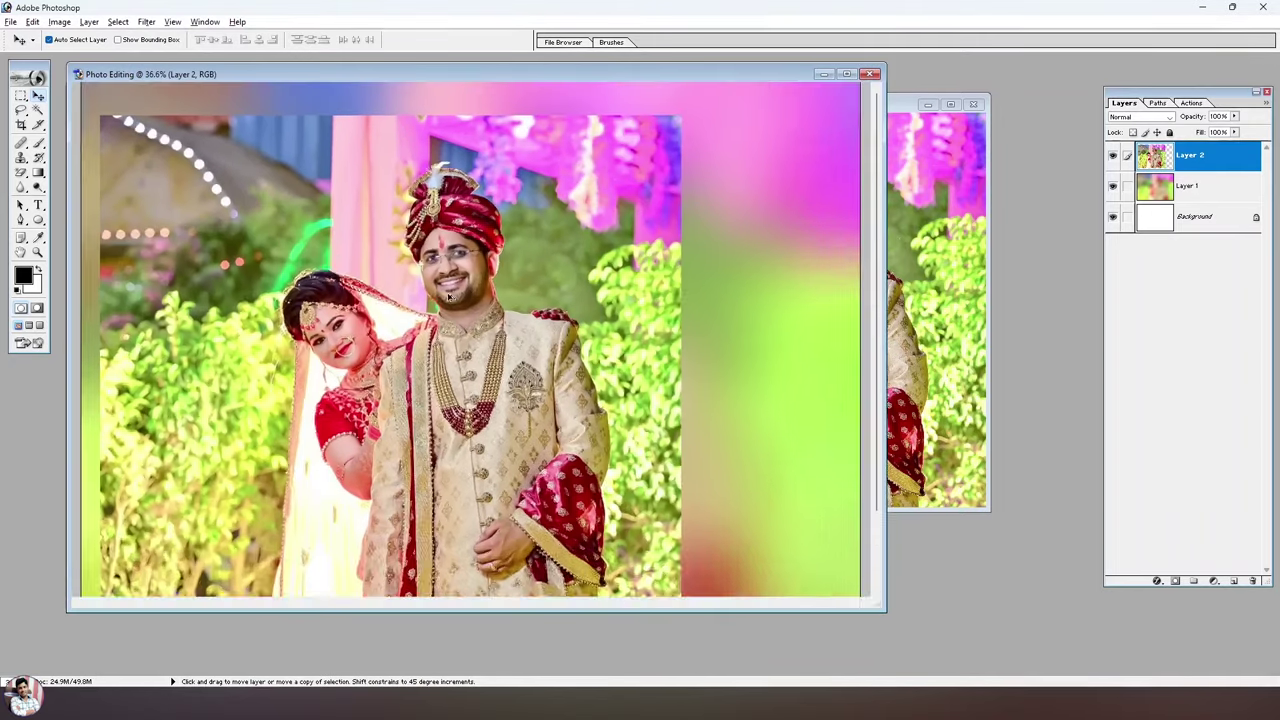
scroll(362, 325, up, 2)
scroll(497, 292, up, 1)
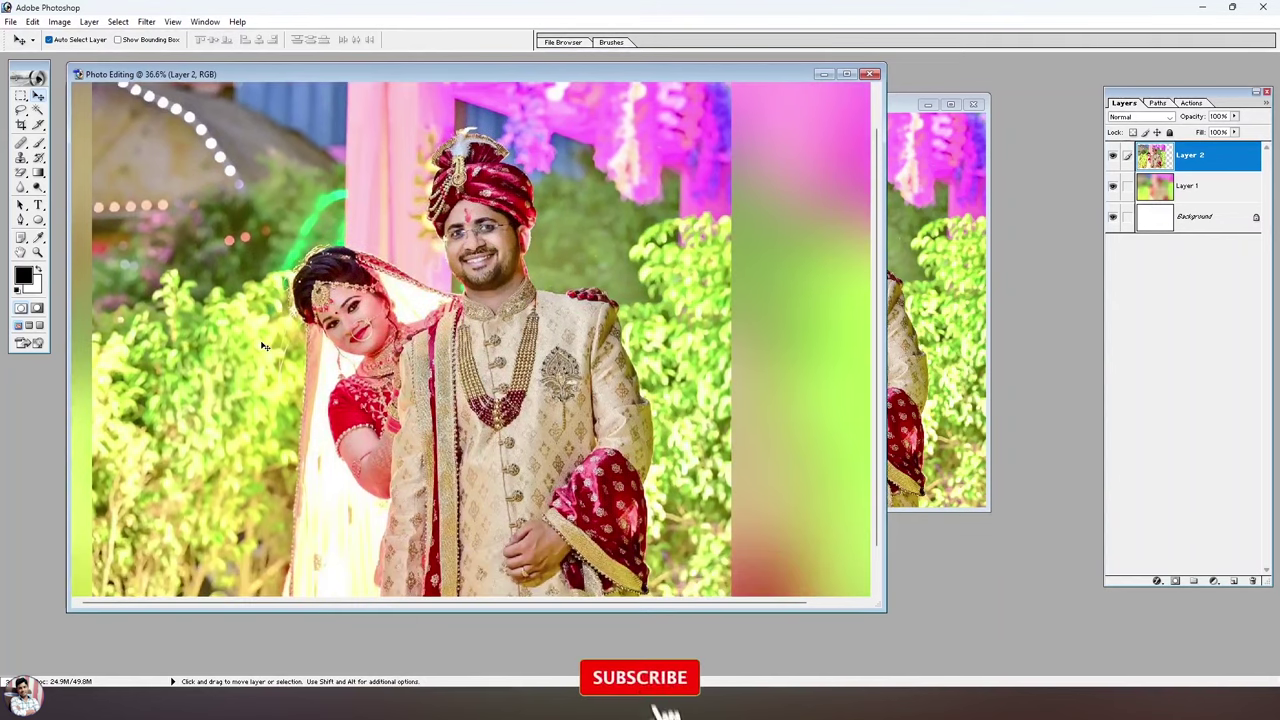
key(ctrl+minus)
scroll(262, 345, up, 1)
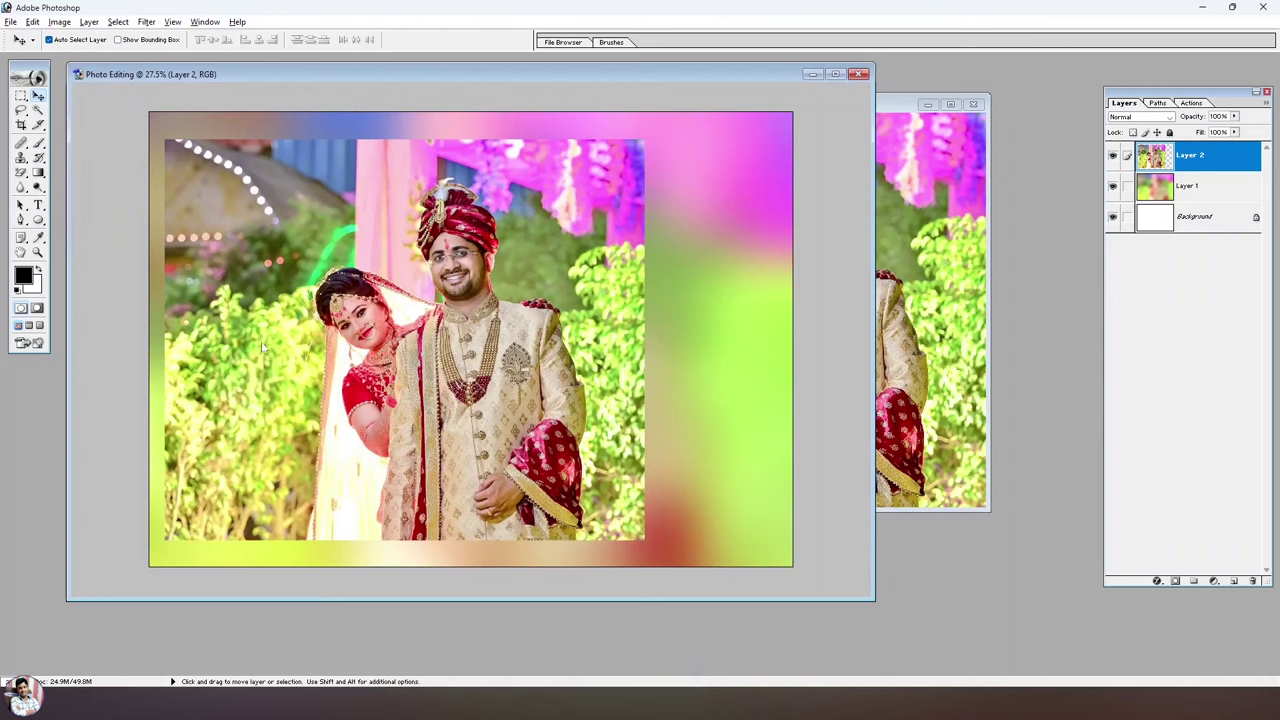
Select the standard Eraser tool in Brush mode and check its opacity and flow settings.
key(e)
click(21, 173)
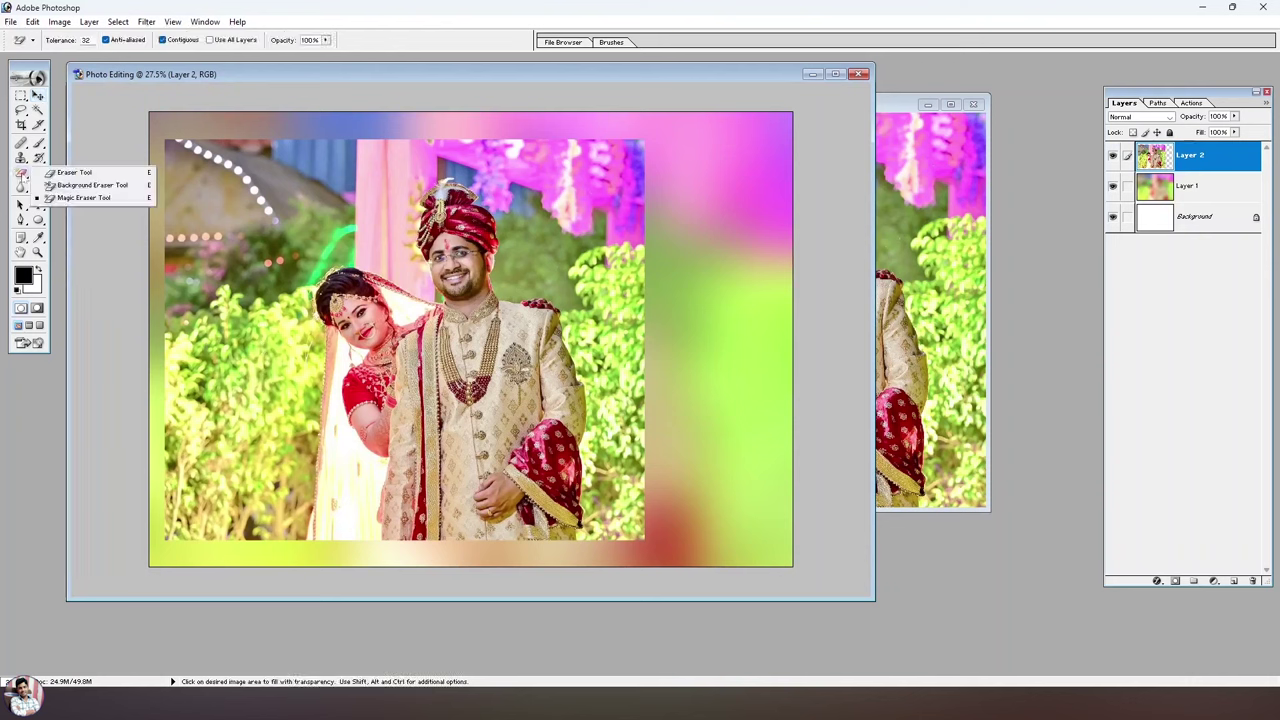
click(130, 173)
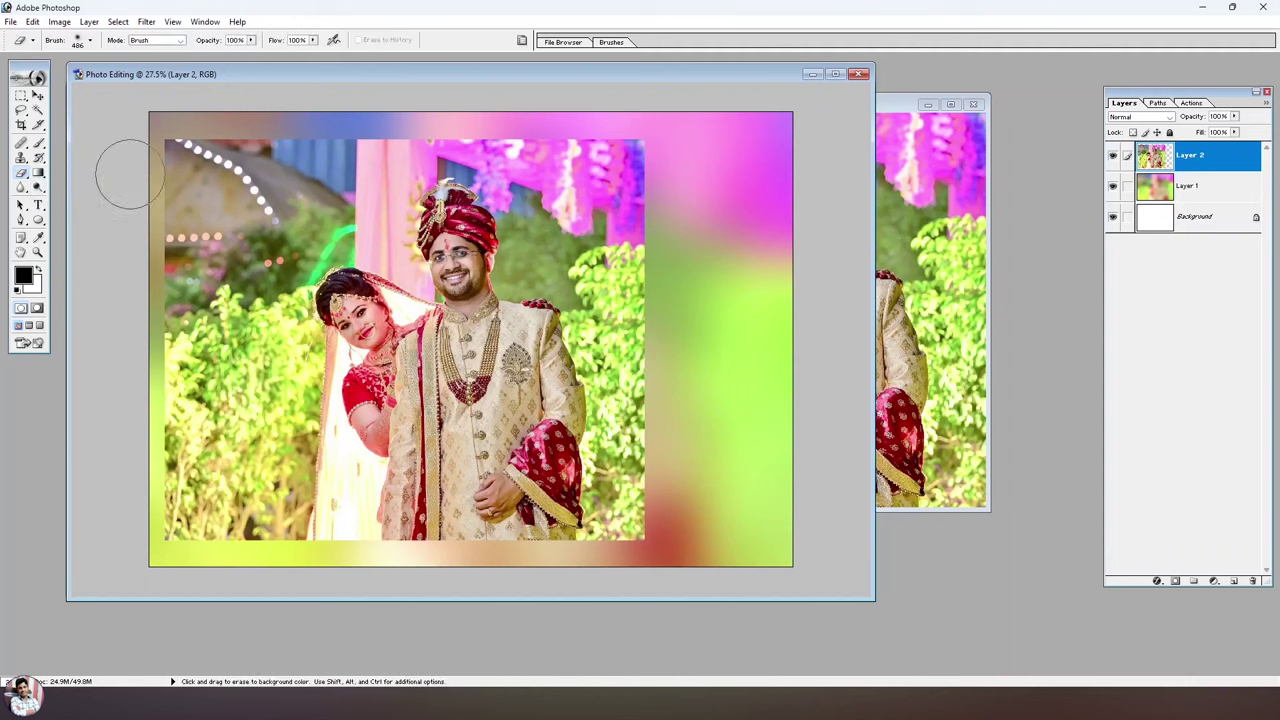
click(90, 41)
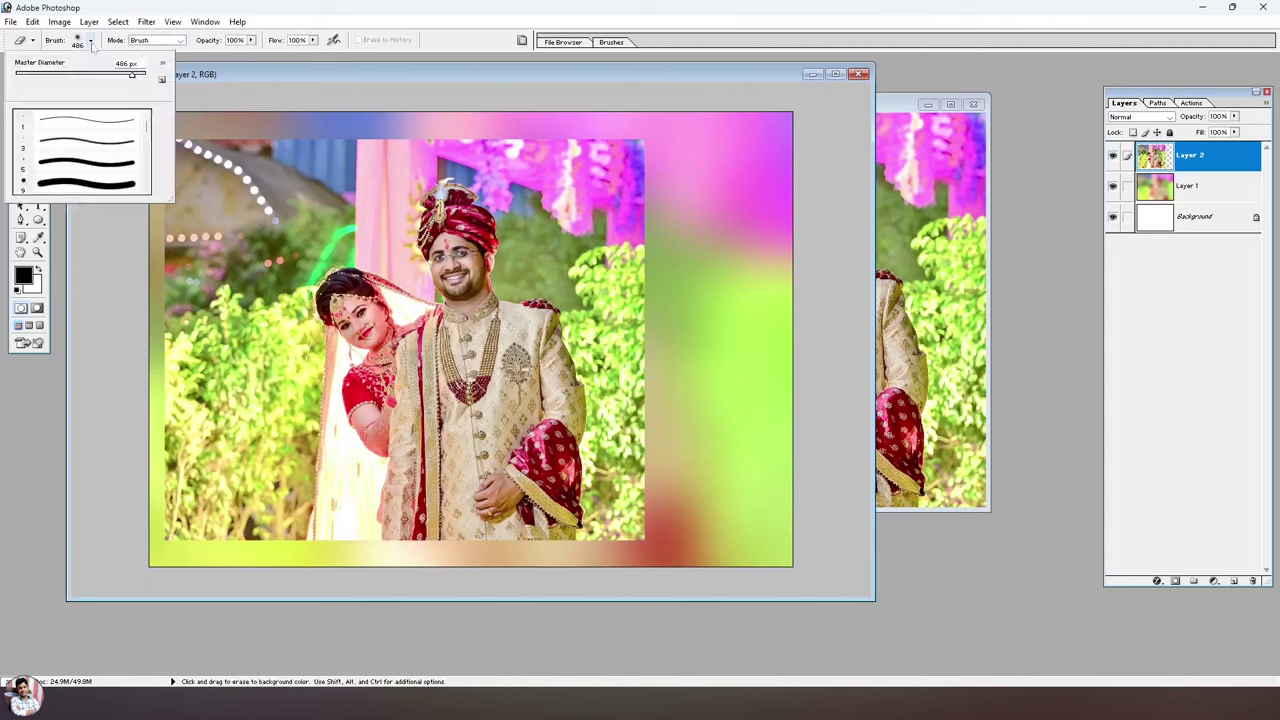
click(90, 41)
click(32, 40)
click(32, 40)
click(156, 40)
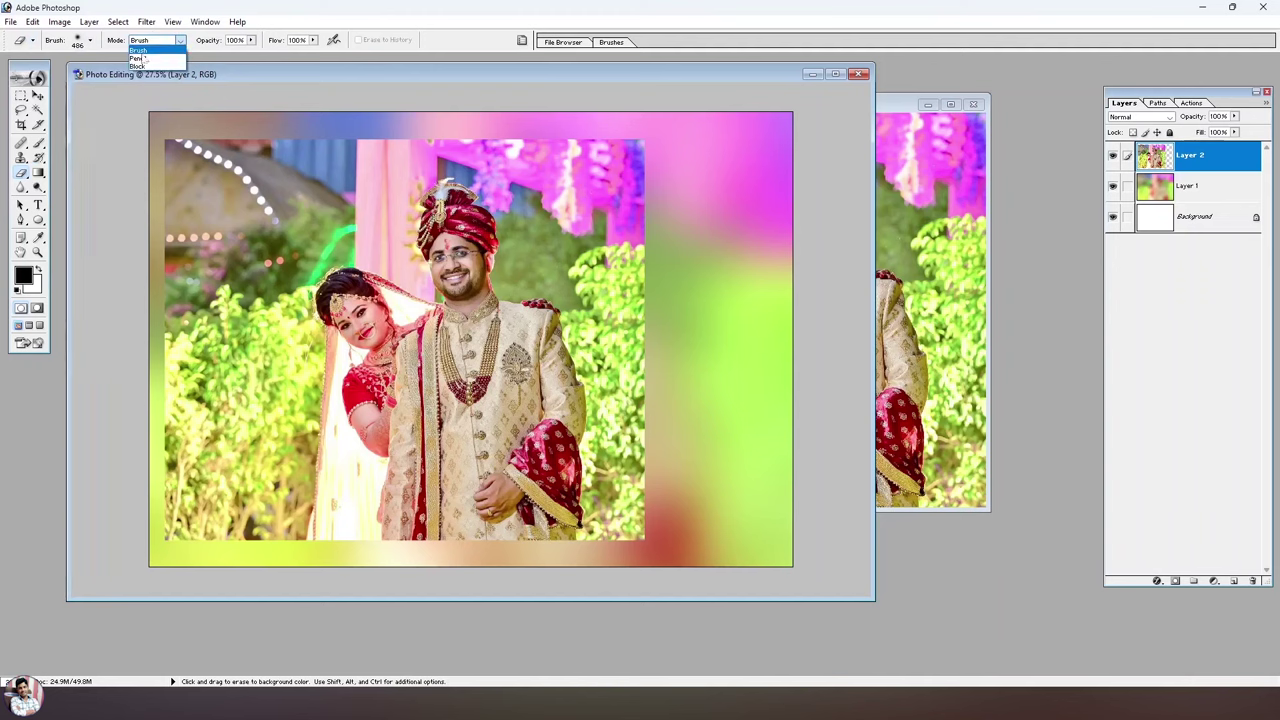
click(145, 50)
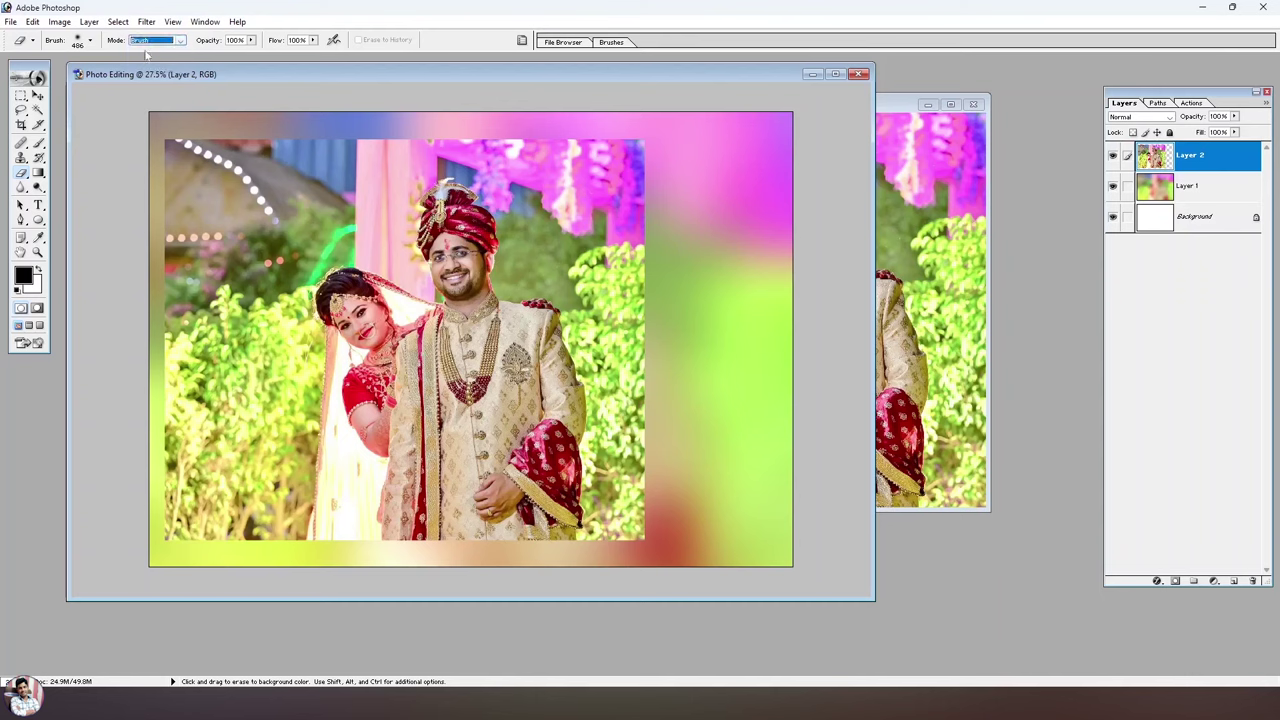
click(251, 41)
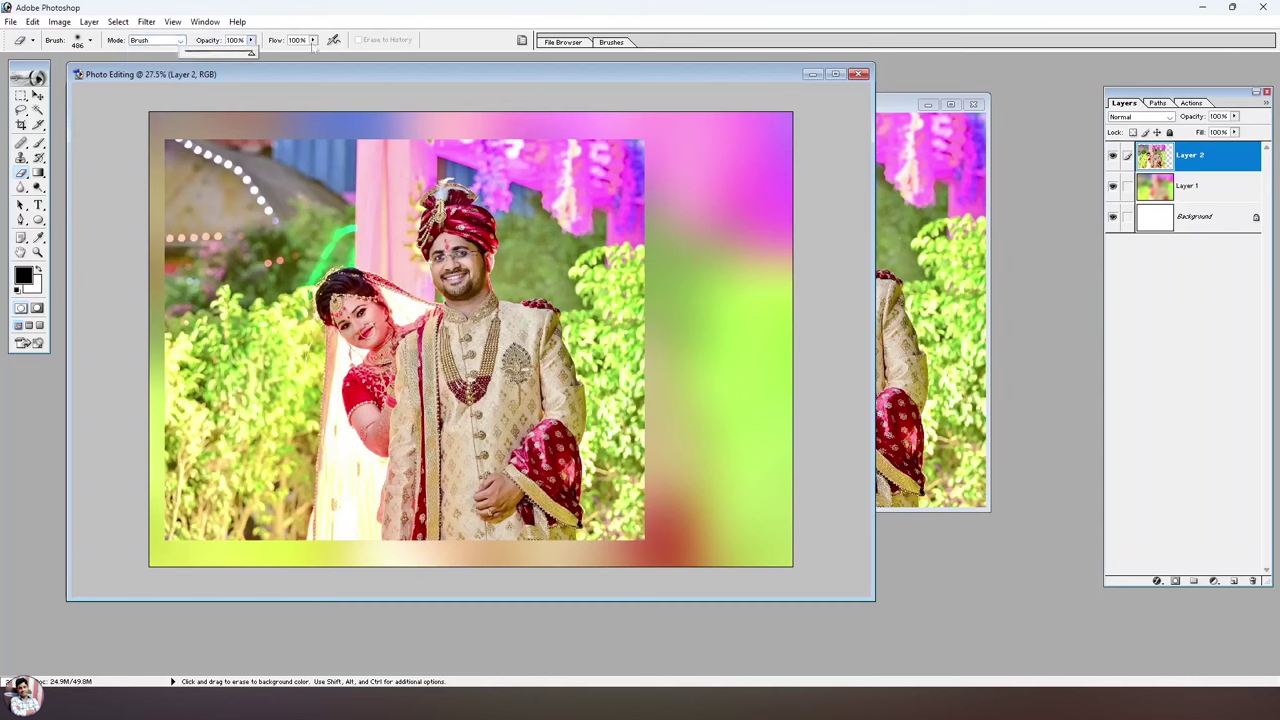
click(312, 41)
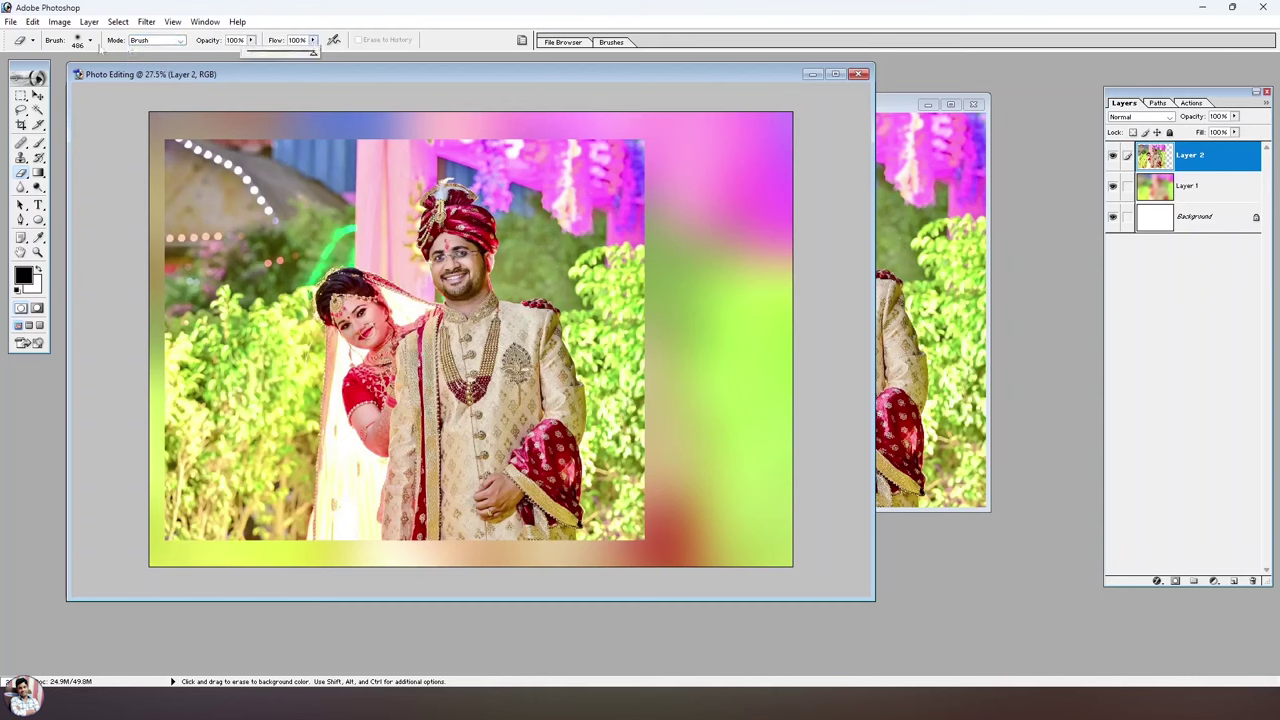
Pick a 45 px eraser preset in the Brush picker and enlarge its Master Diameter.
click(90, 41)
scroll(80, 151, down, 5)
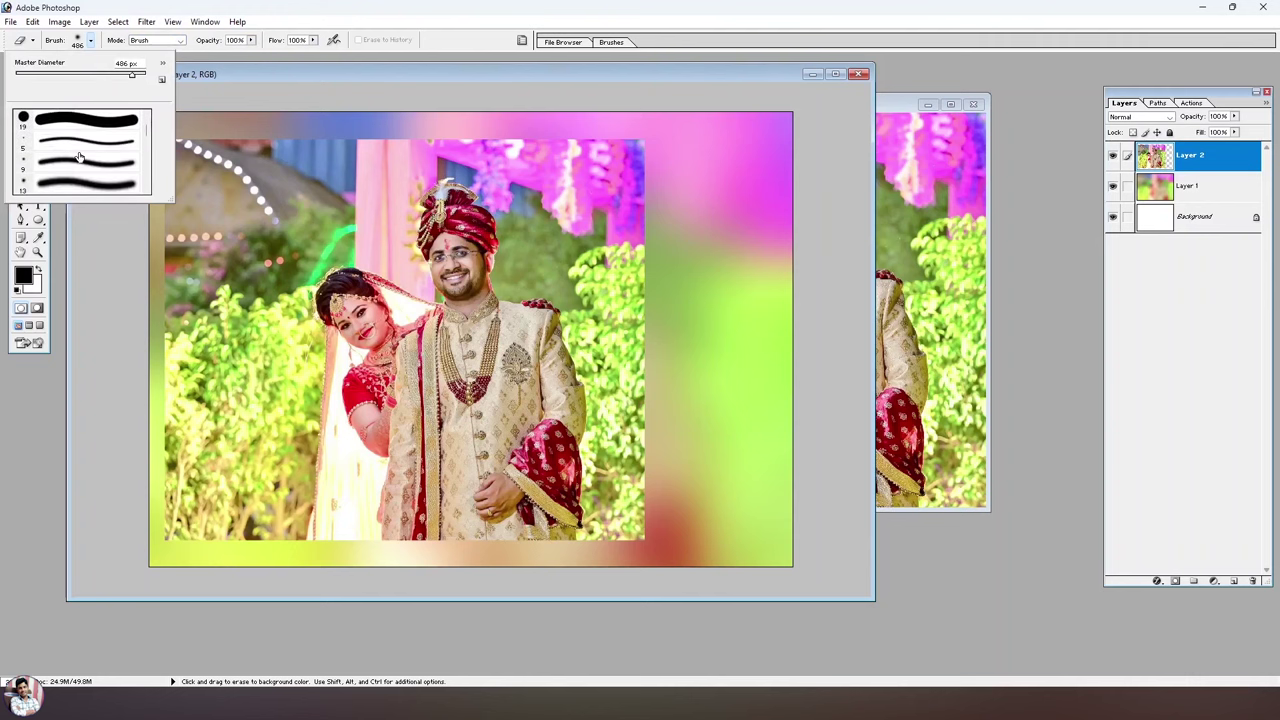
click(42, 176)
click(42, 176)
scroll(60, 182, down, 1)
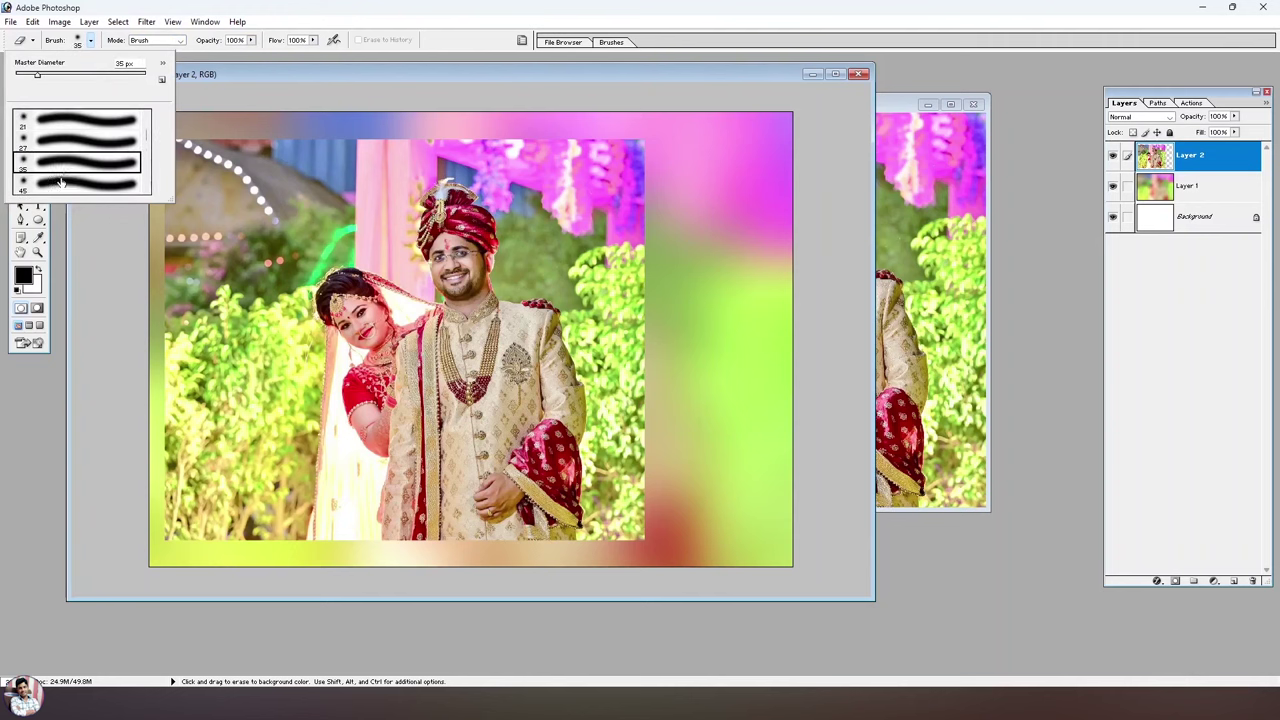
click(64, 182)
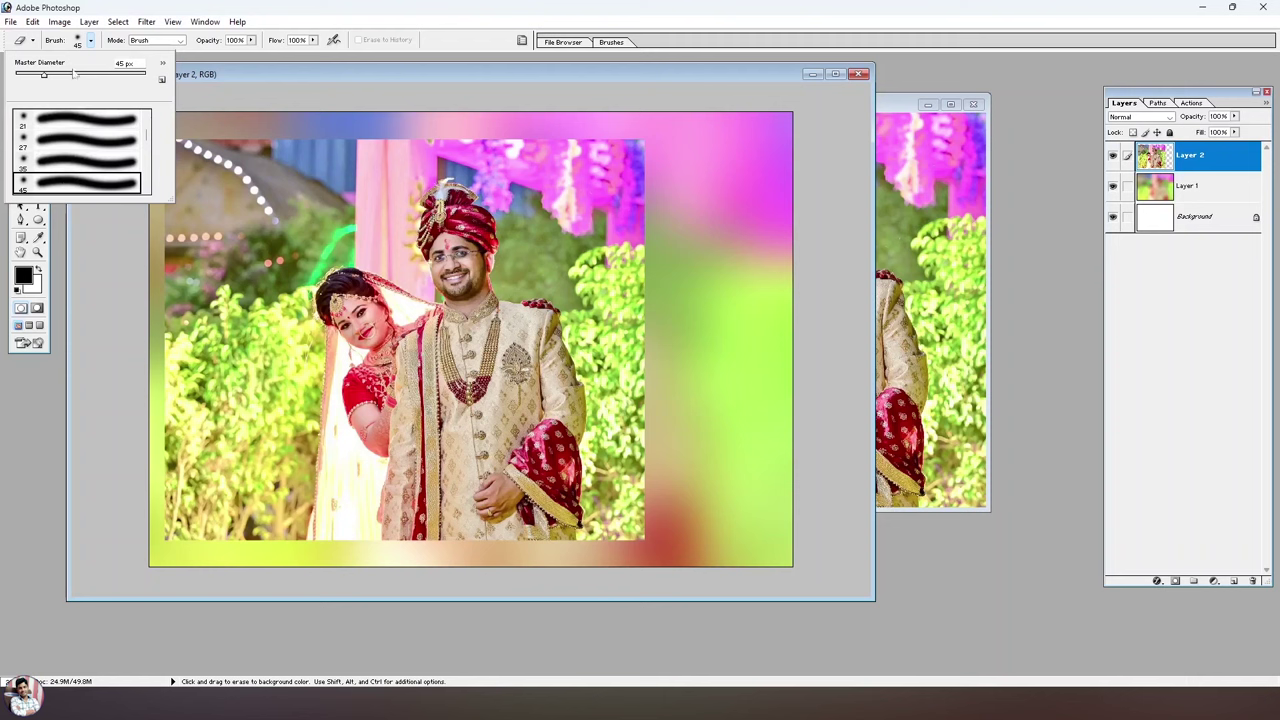
drag(97, 77, 99, 75)
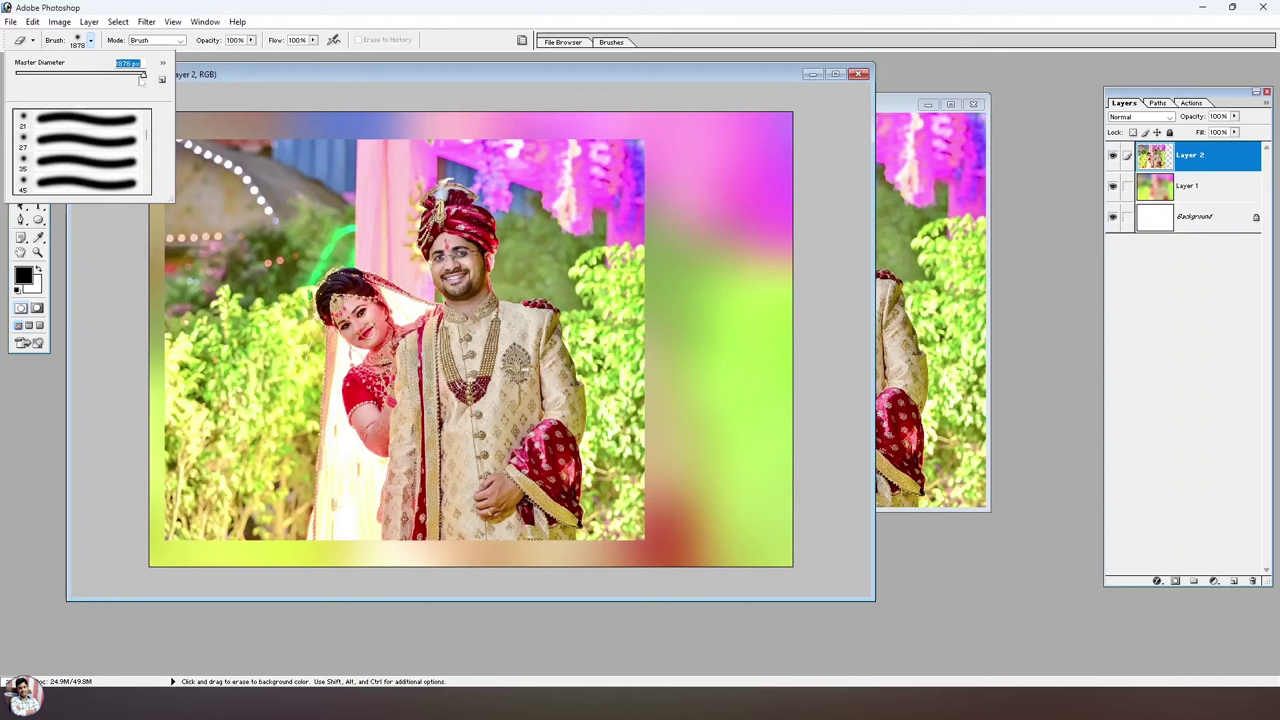
key(Return)
Erase the scenery top-left, above and right of the couple on Layer 2 with a 250 px eraser.
mouse_move(235, 205)
mouse_down()
mouse_move(190, 172)
mouse_move(178, 457)
mouse_move(301, 388)
mouse_move(274, 457)
mouse_move(306, 437)
mouse_move(343, 503)
mouse_move(256, 546)
mouse_up()
mouse_move(300, 195)
mouse_down()
mouse_move(507, 150)
mouse_move(265, 310)
mouse_up()
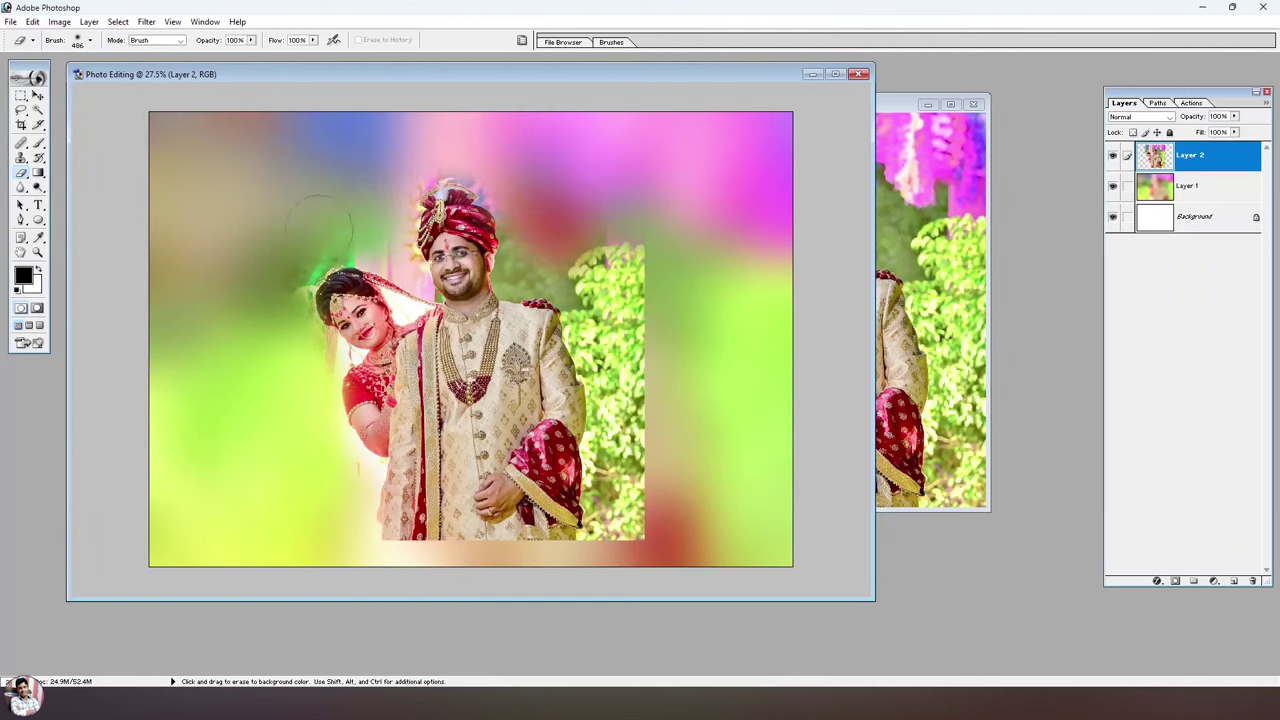
mouse_move(510, 175)
mouse_down()
mouse_move(605, 260)
mouse_move(606, 355)
mouse_move(628, 451)
mouse_move(617, 451)
mouse_move(640, 491)
mouse_move(604, 554)
mouse_move(314, 551)
mouse_up()
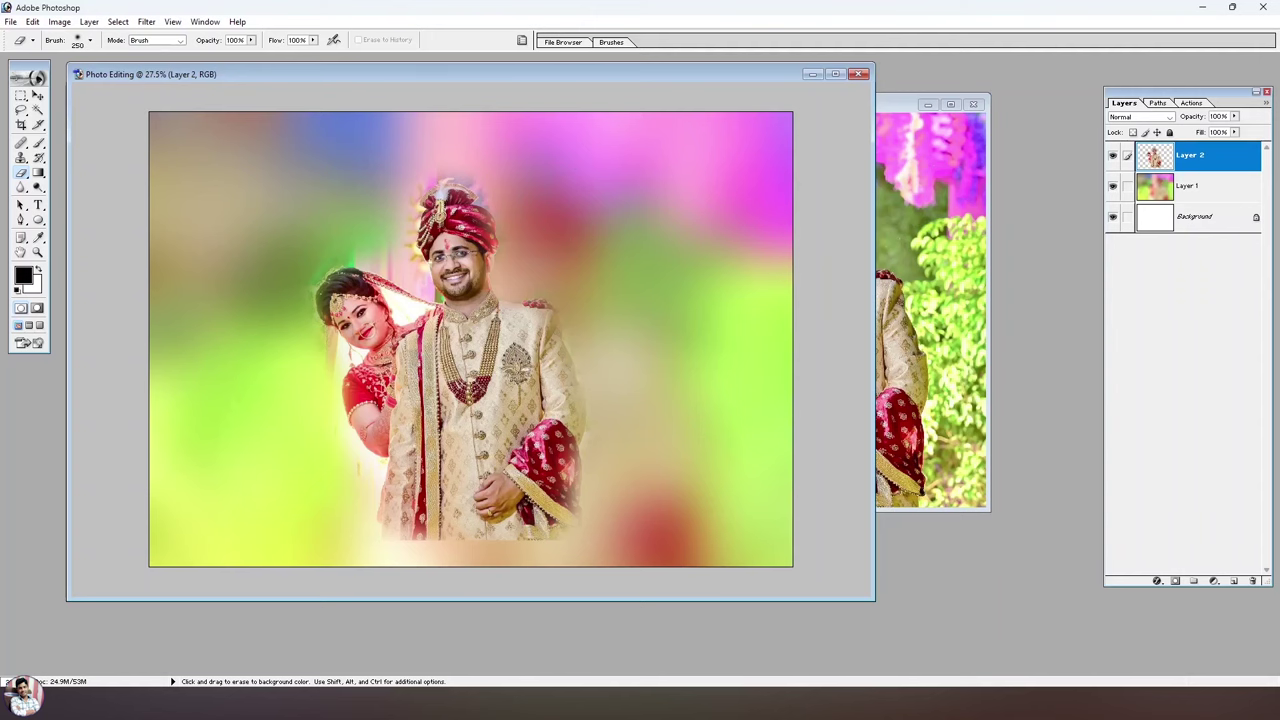
Flip the couple layer horizontally, enlarge and tilt it slightly, and nudge it to the collage's left.
key(ctrl+t)
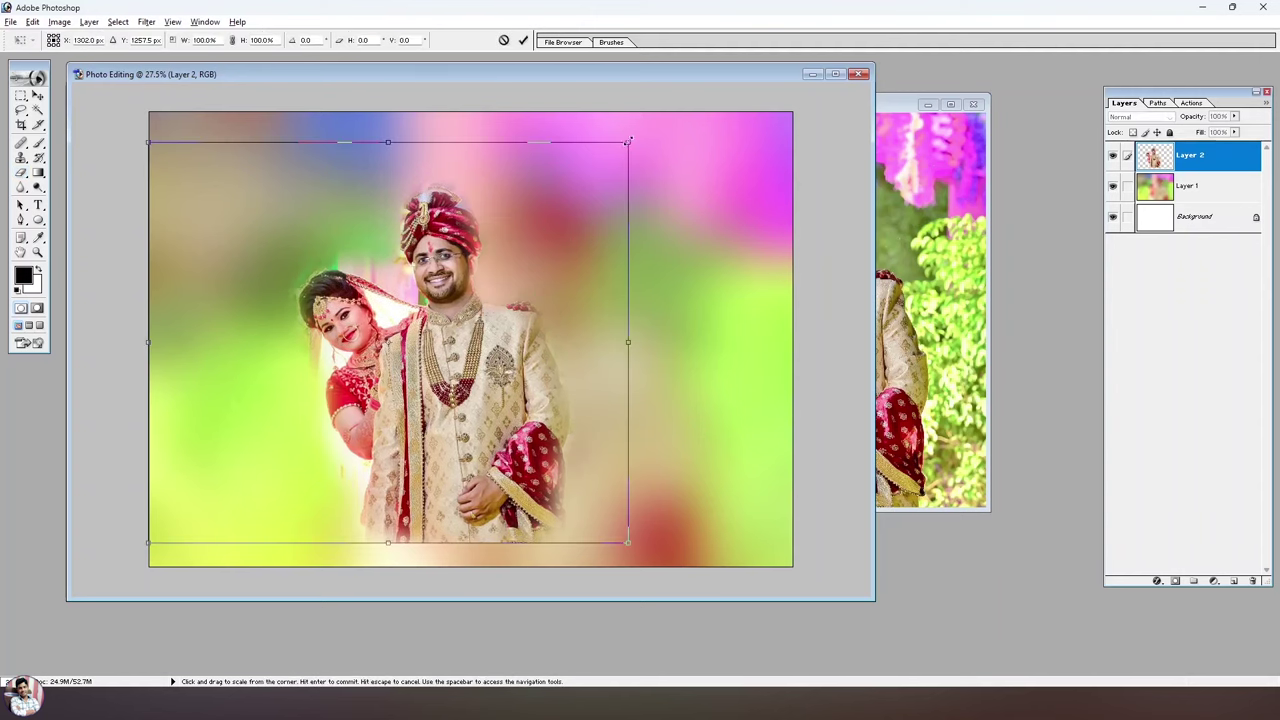
drag(632, 140, 657, 131)
drag(508, 279, 487, 284)
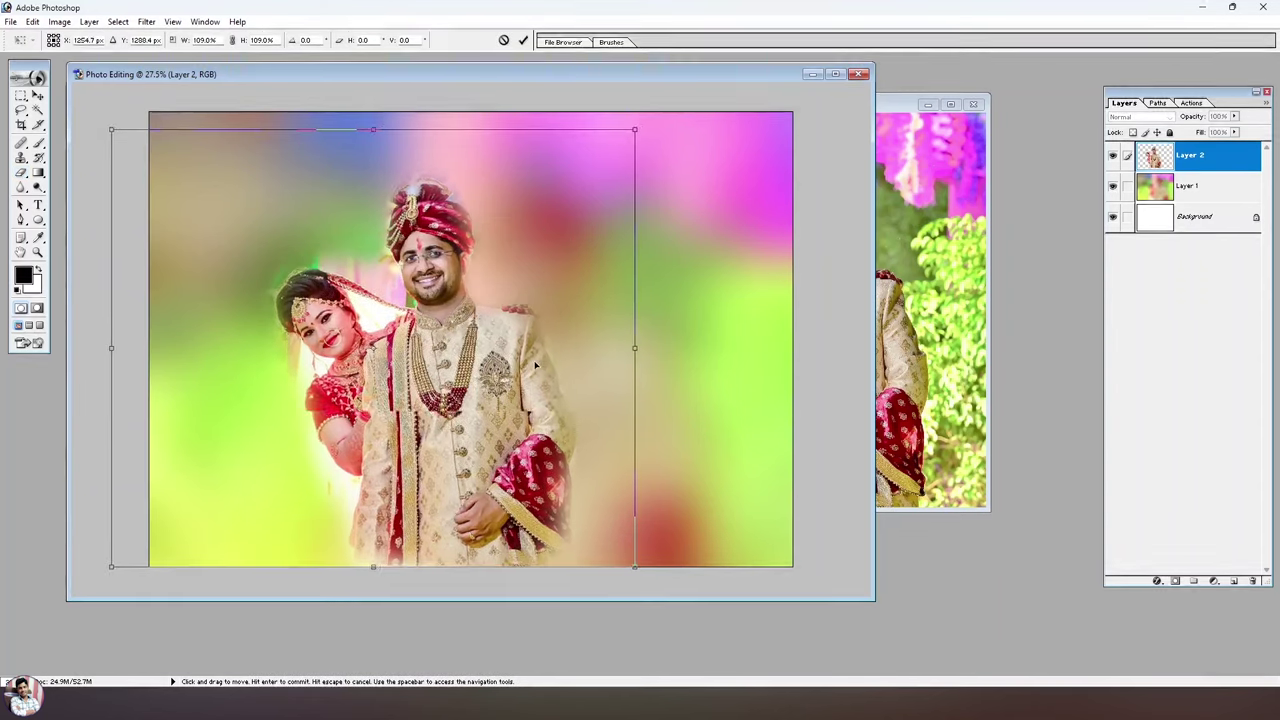
right_click(487, 284)
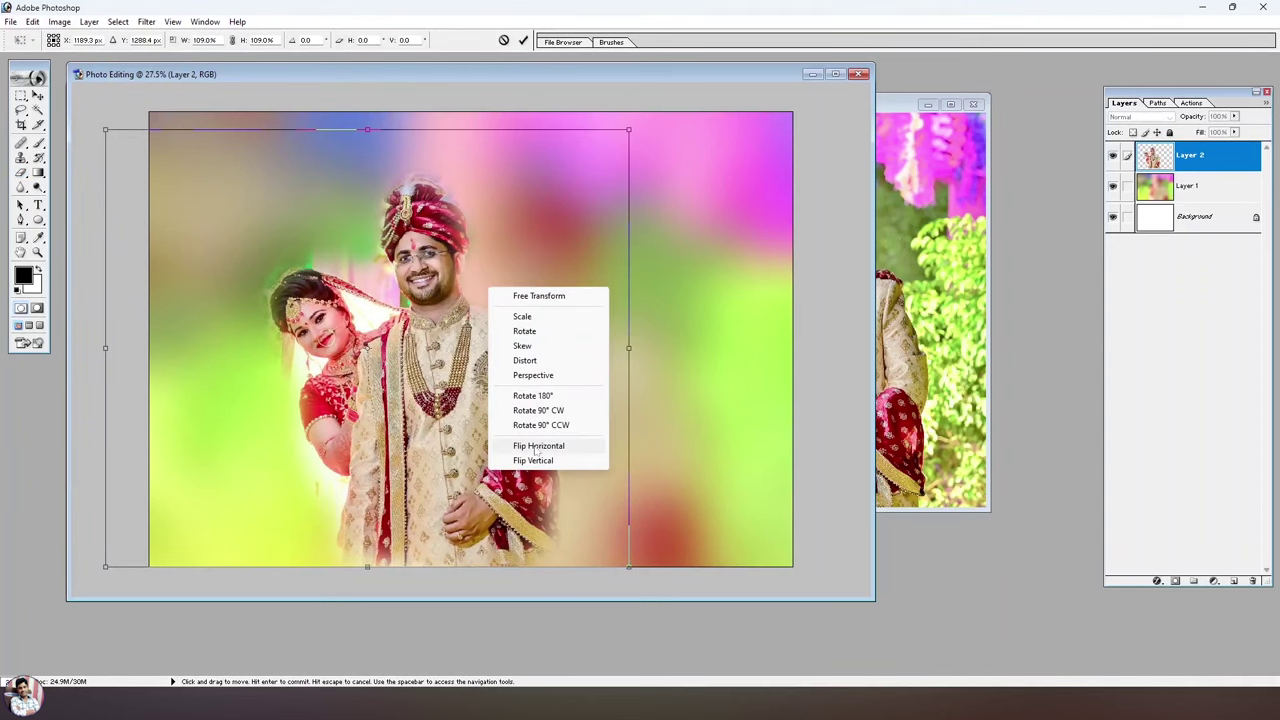
click(537, 446)
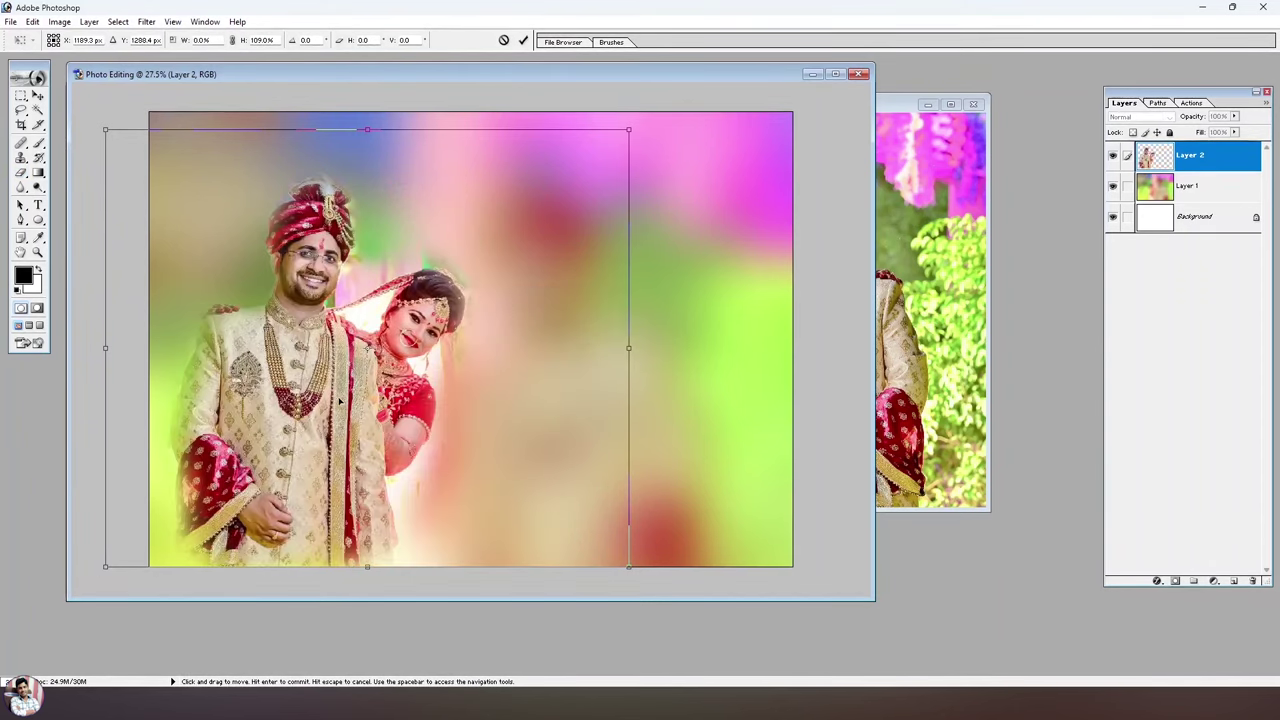
drag(344, 401, 335, 401)
drag(801, 109, 797, 116)
key(ctrl+minus)
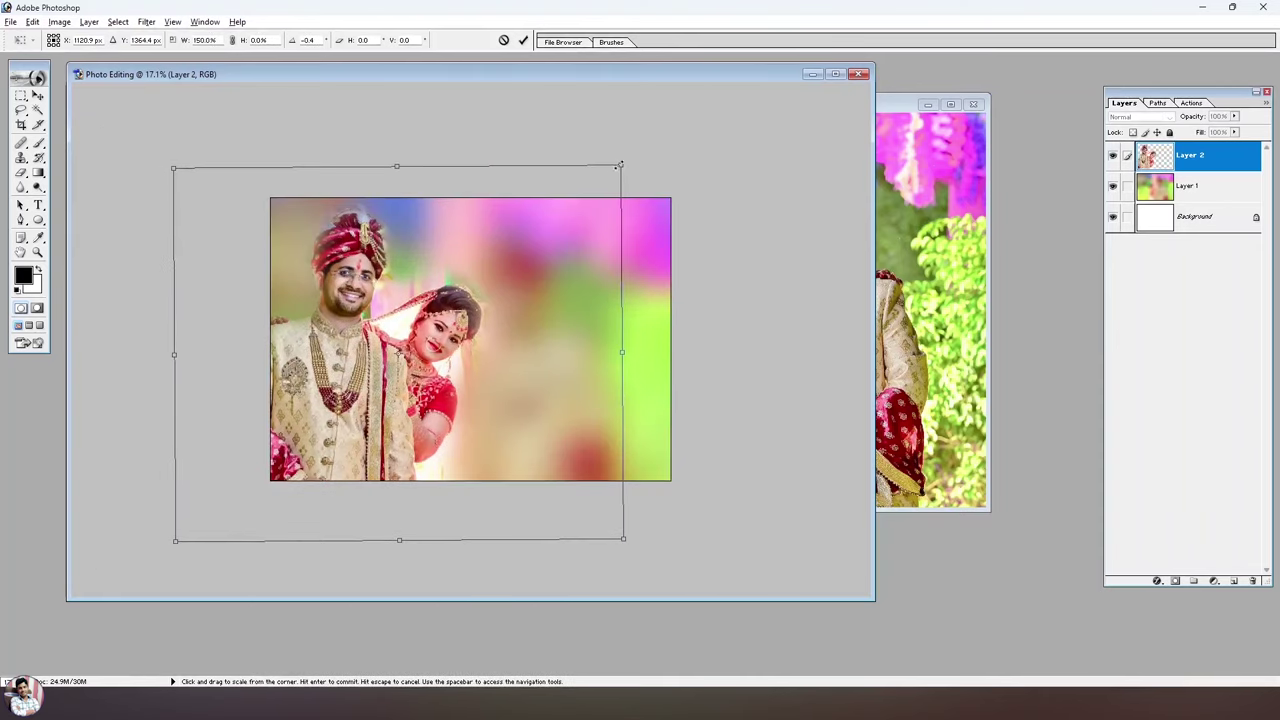
drag(620, 165, 632, 158)
key(Return)
key(ctrl+plus)
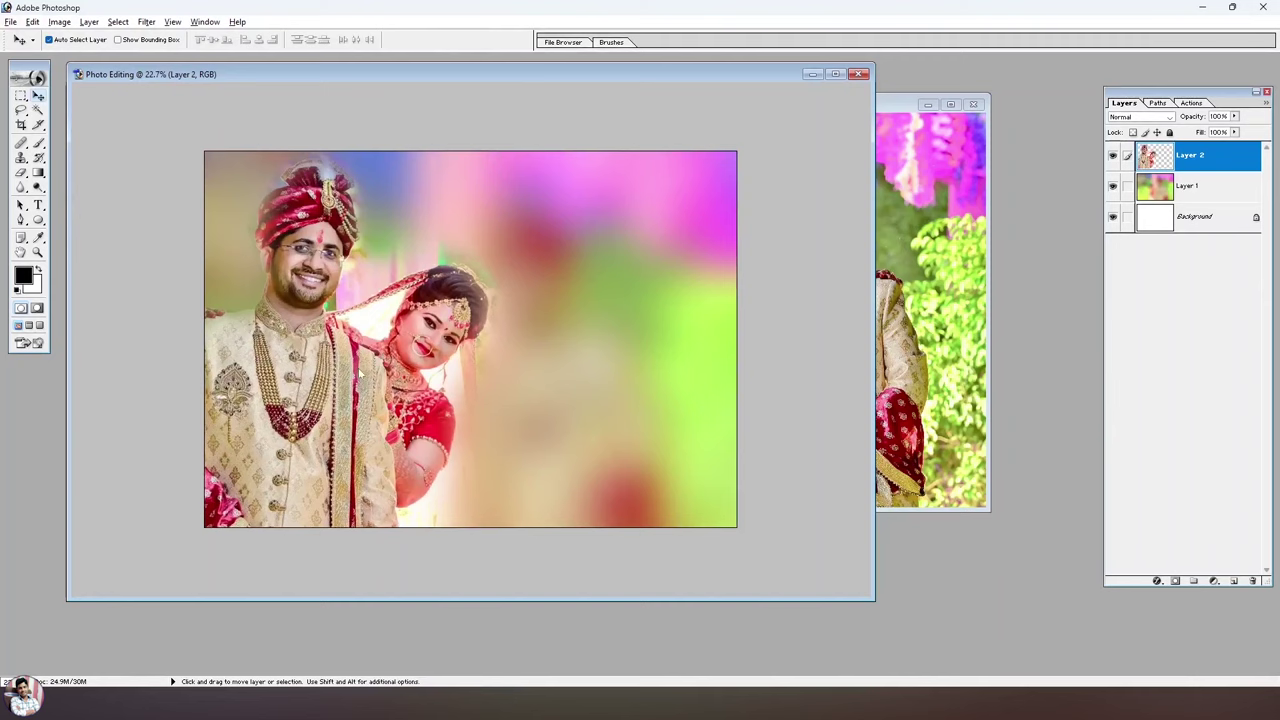
drag(362, 374, 354, 385)
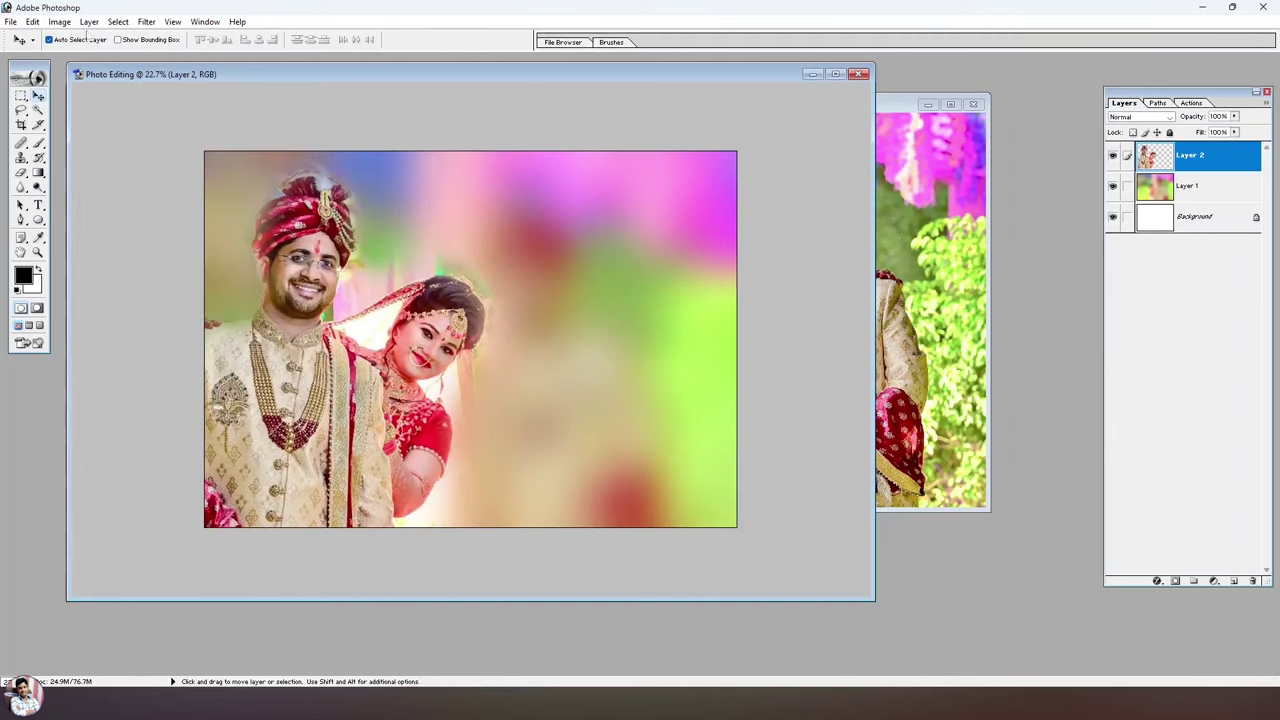
Desaturate the couple layer to black and white via Image > Adjustments > Desaturate.
click(59, 21)
mouse_move(92, 58)
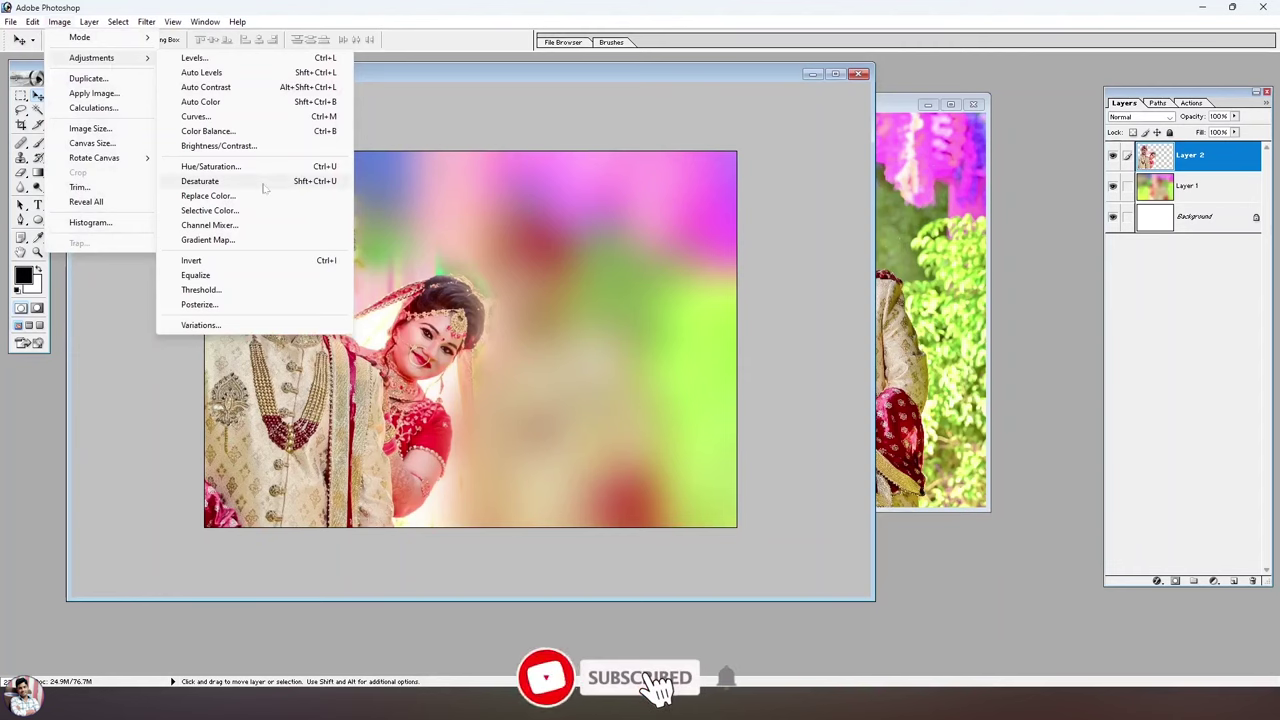
click(264, 183)
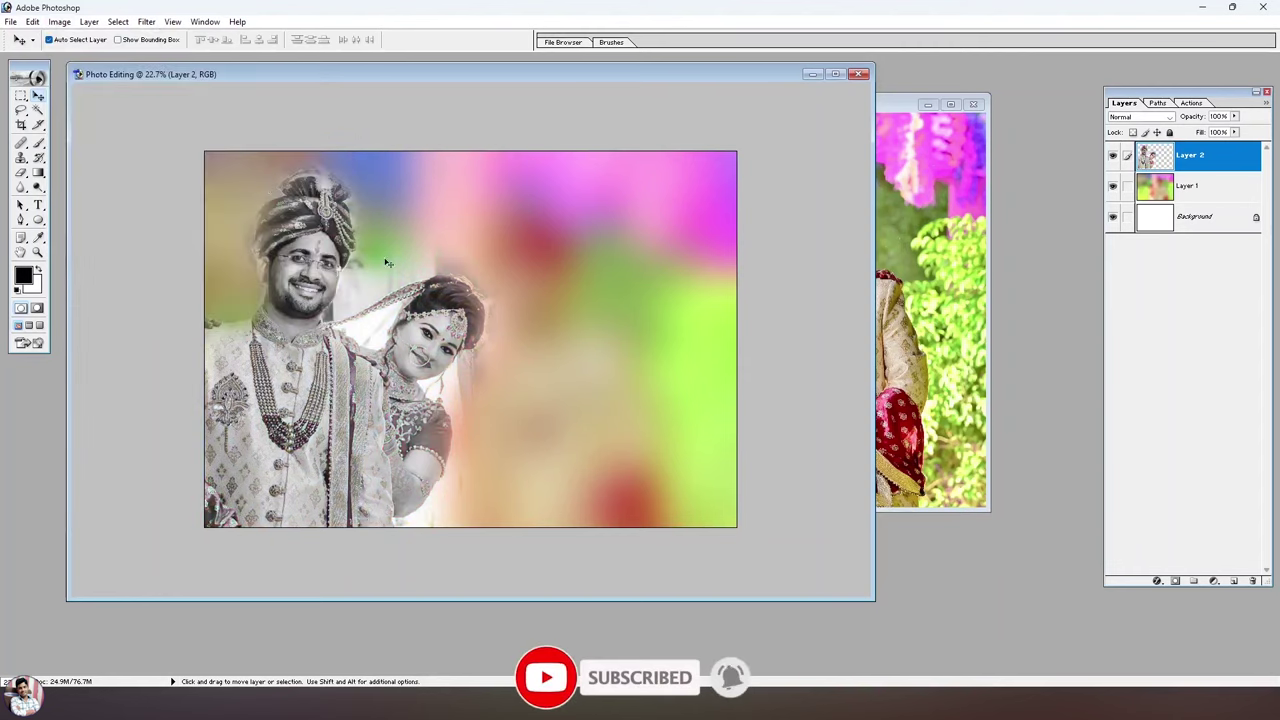
key(ctrl+minus)
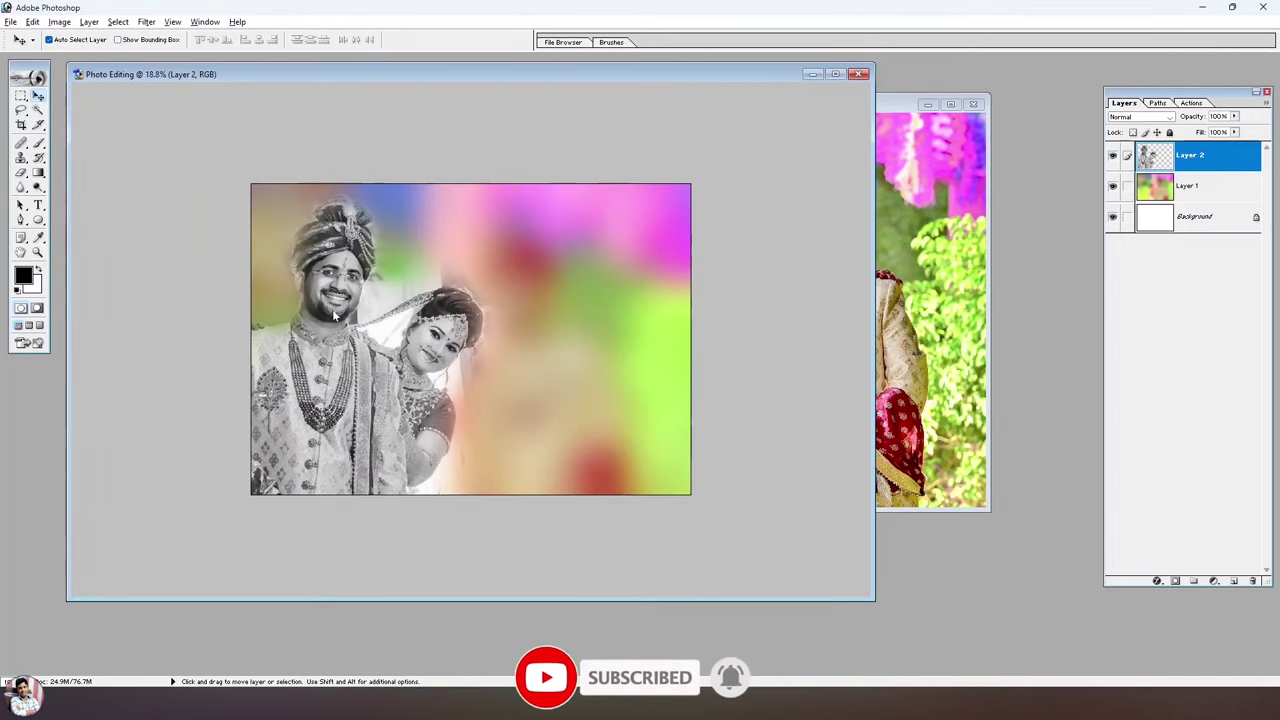
Enlarge the couple to about 112% and reposition it, then switch to the Wedding photo folder.
key(ctrl+t)
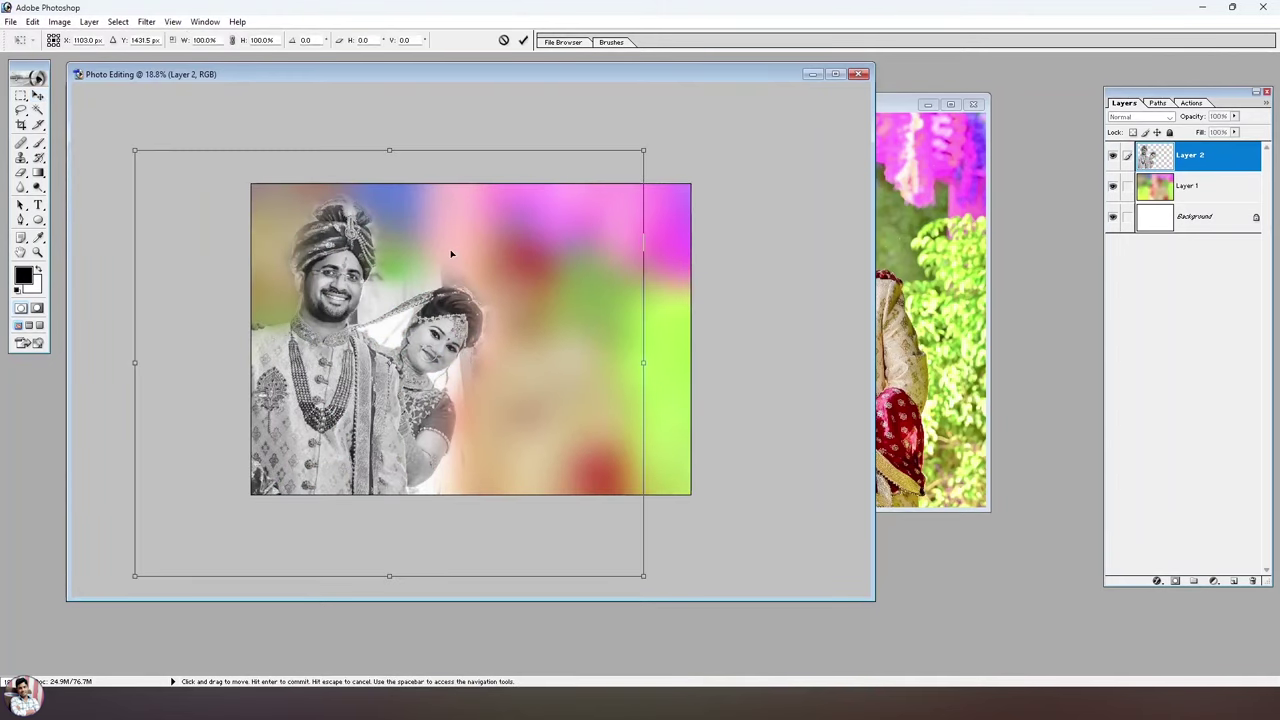
drag(643, 150, 675, 124)
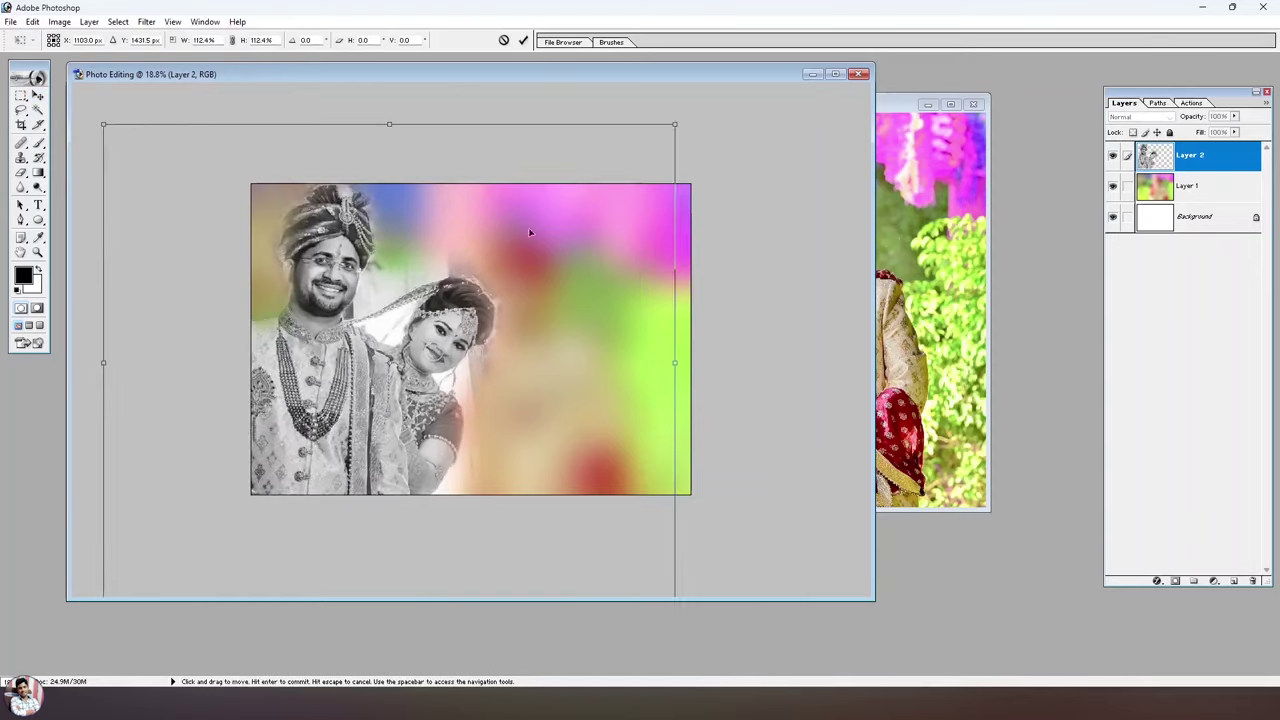
drag(530, 233, 513, 250)
key(Return)
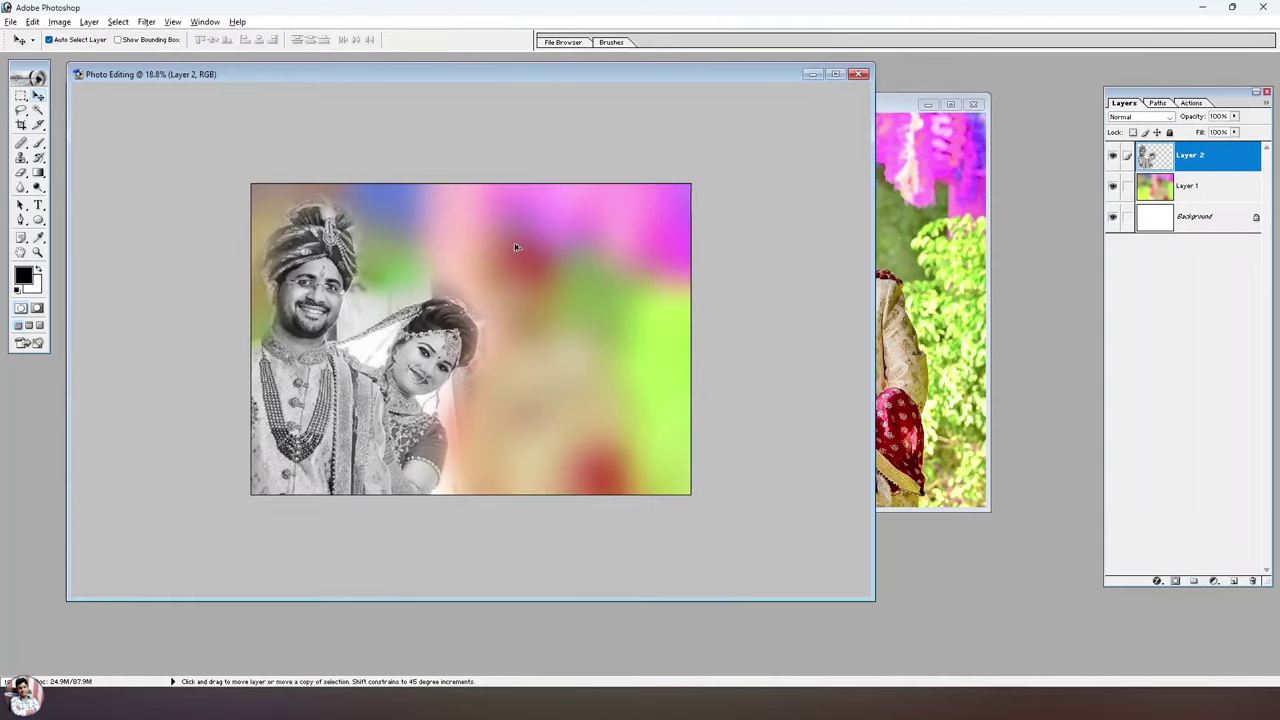
key(alt+Tab)
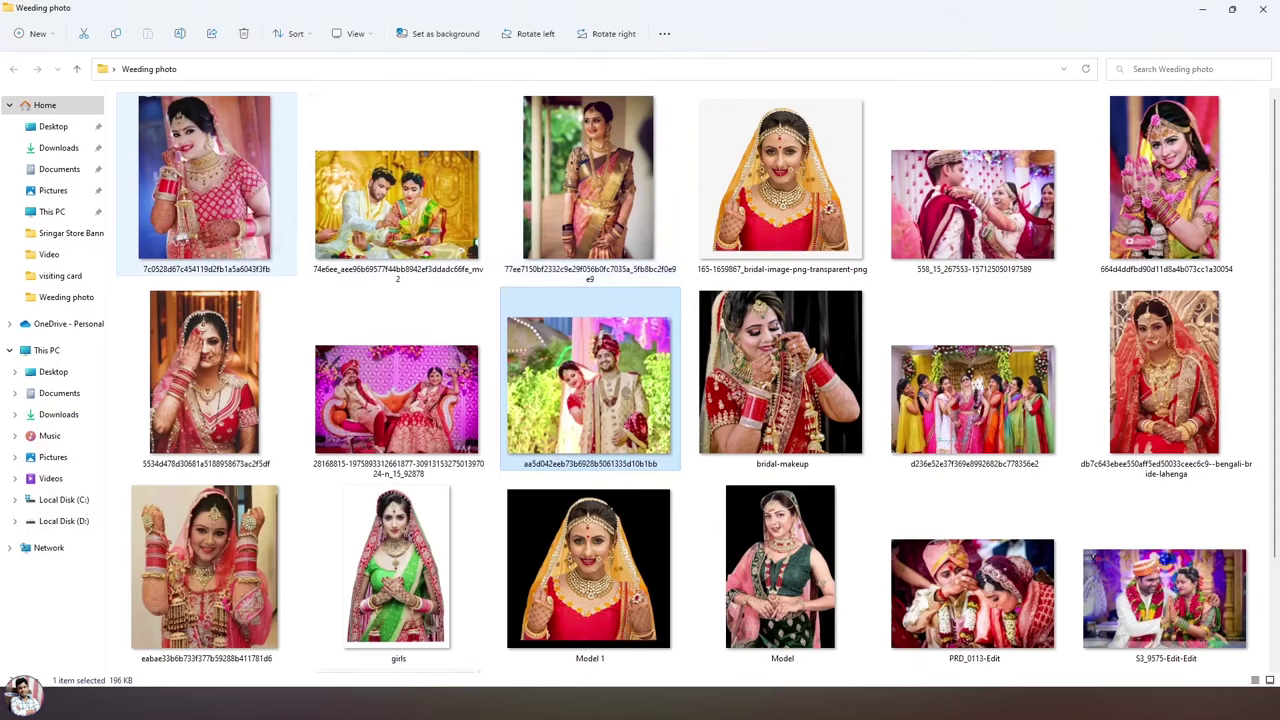
Drag the bride portrait from the Wedding photo folder into Photoshop and move its window aside.
click(200, 218)
drag(212, 258, 595, 397)
drag(254, 84, 817, 110)
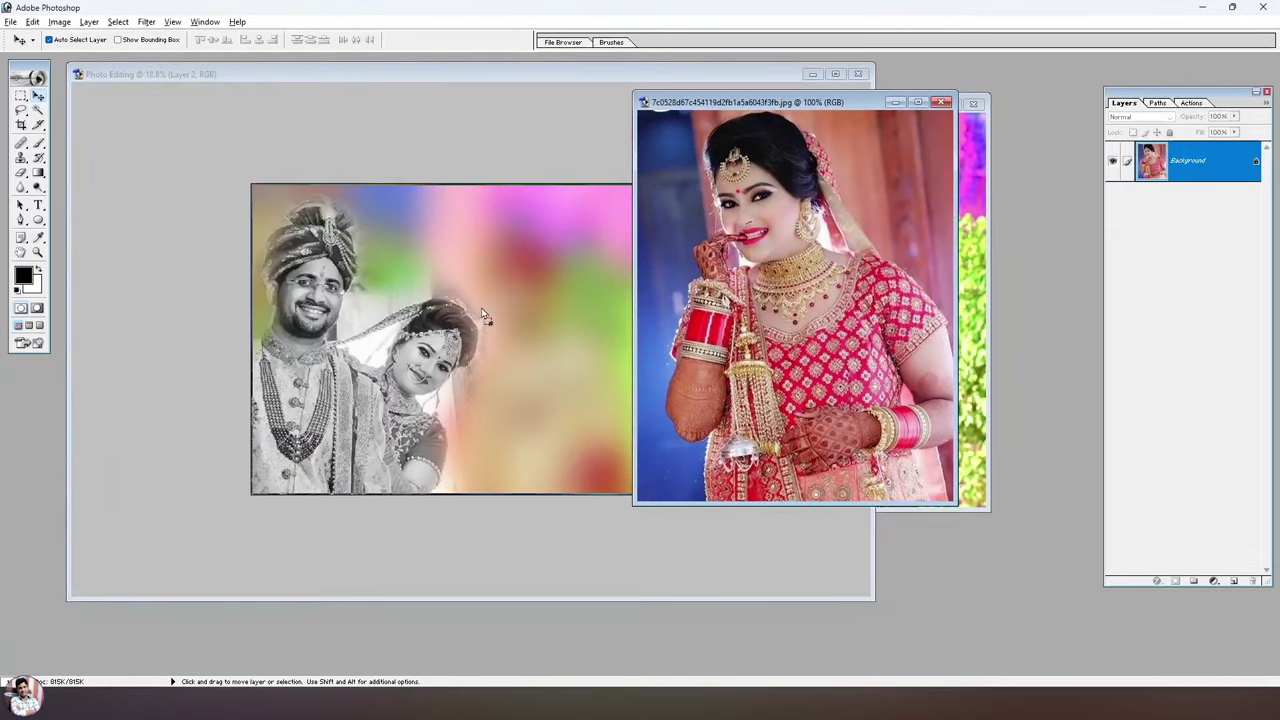
Drop the bride portrait into the collage as Layer 3, scale it to about 353% and place it right.
drag(480, 317, 512, 338)
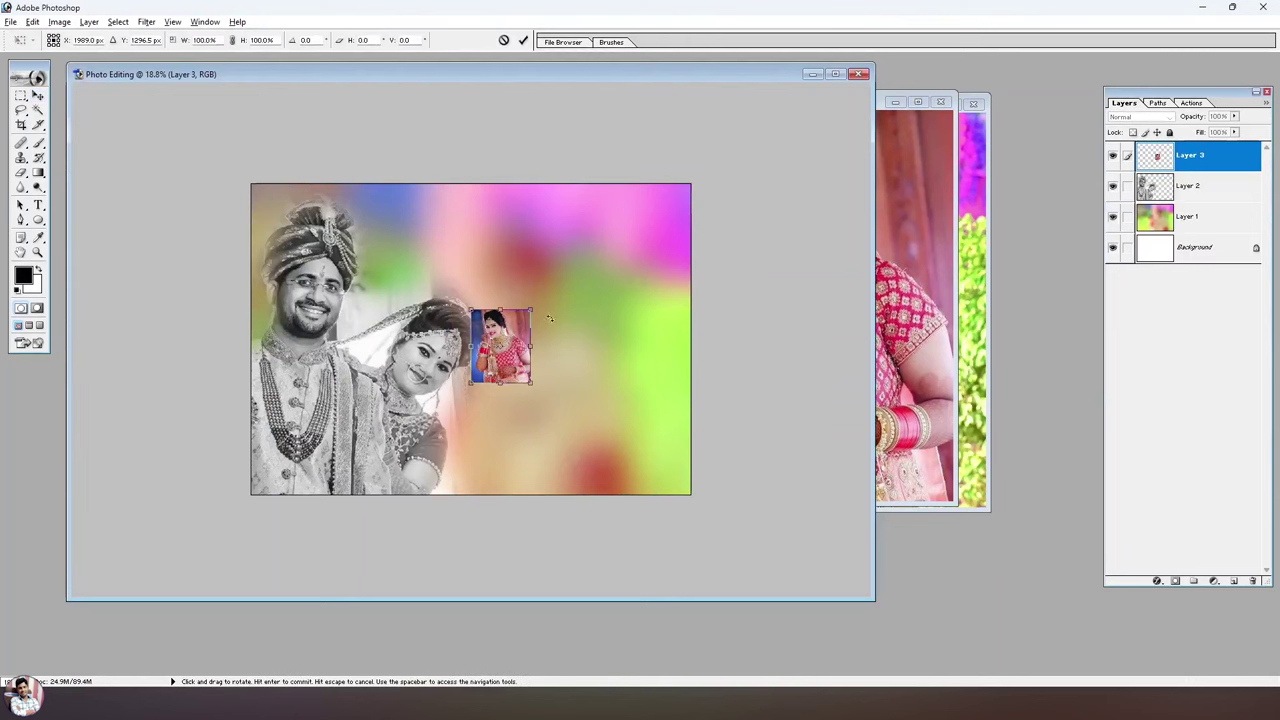
key(ctrl+t)
mouse_move(530, 310)
mouse_down()
mouse_move(722, 176)
mouse_move(737, 145)
mouse_up()
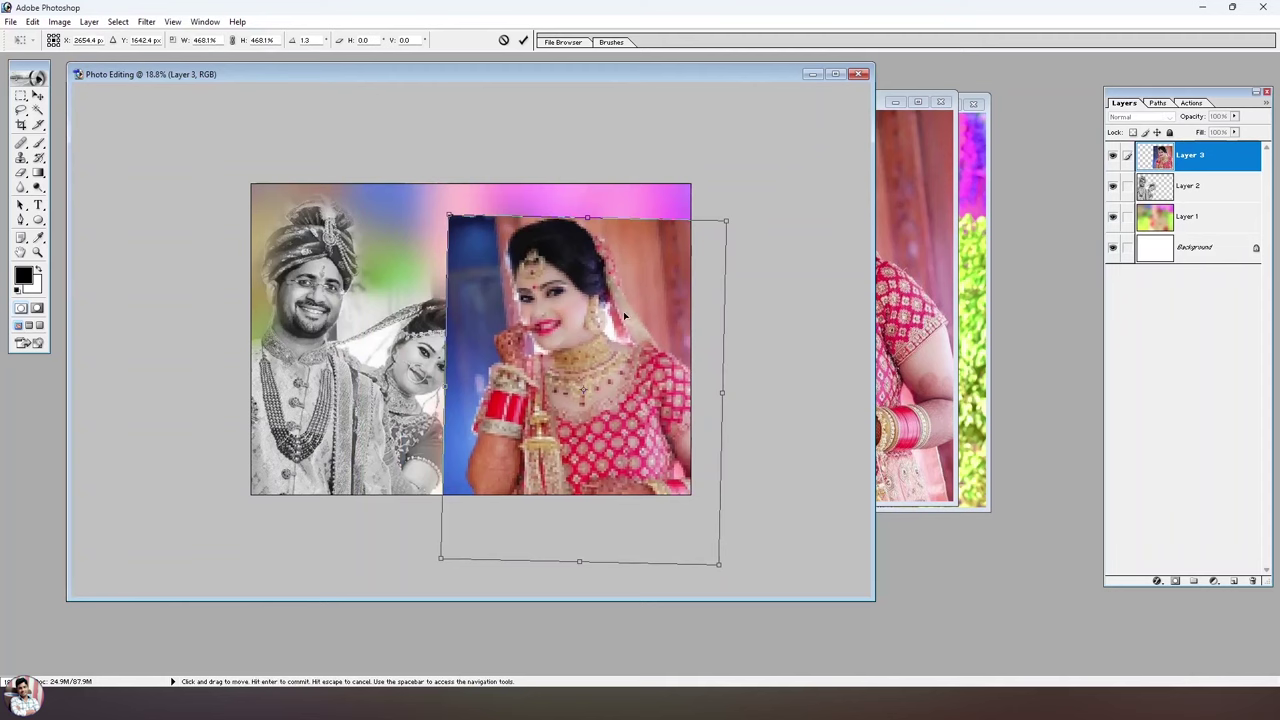
drag(720, 228, 700, 245)
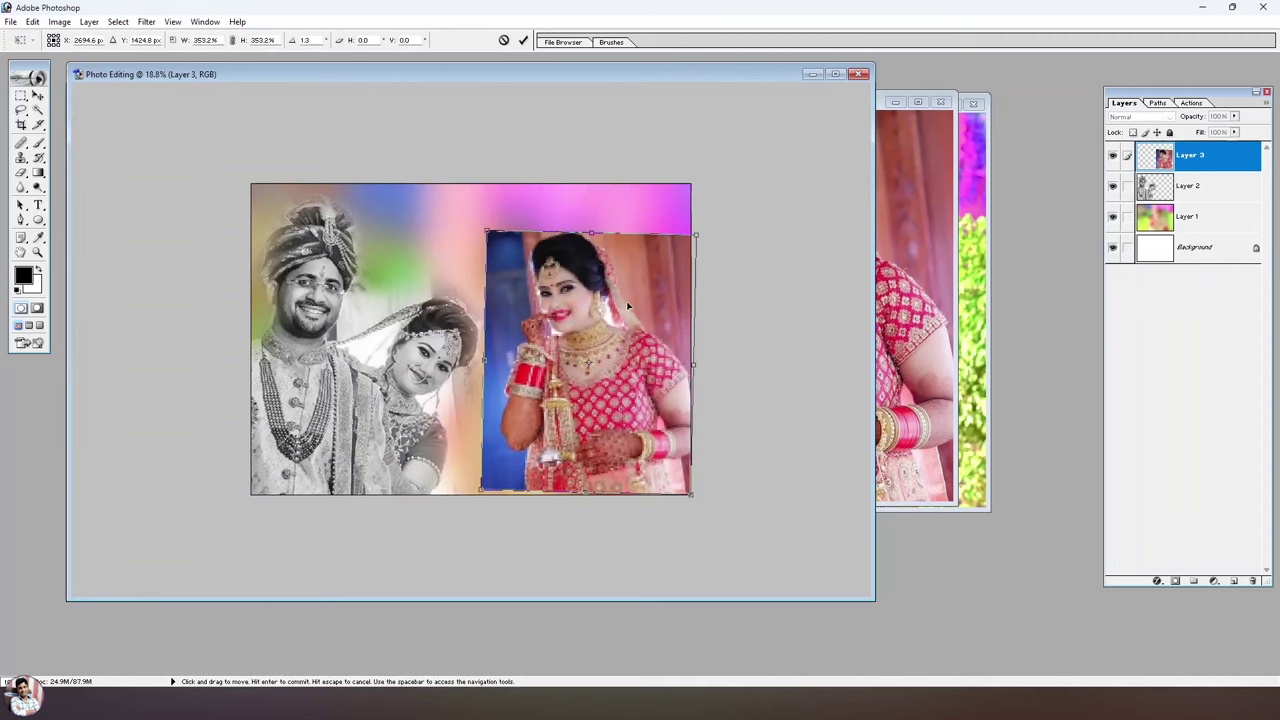
key(Return)
key(ctrl+plus)
drag(630, 342, 620, 342)
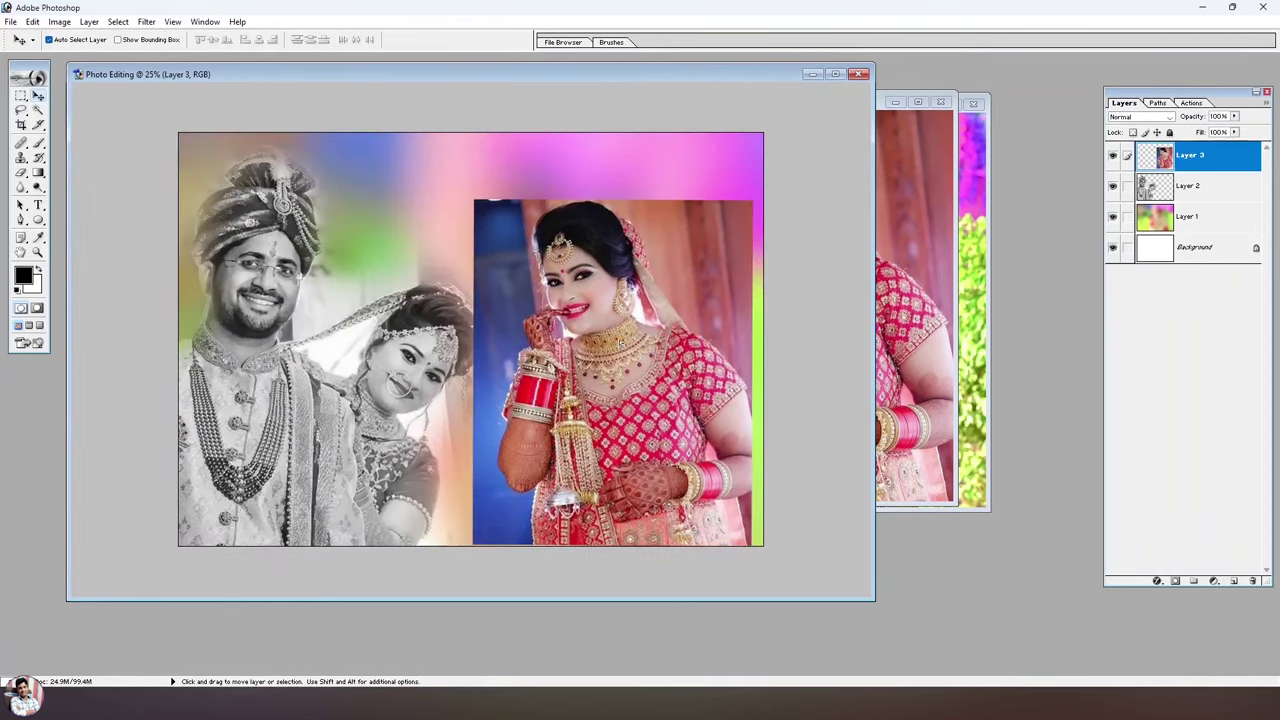
Erase the bride photo's top and left edges with a 600 px eraser to blend them in.
click(21, 172)
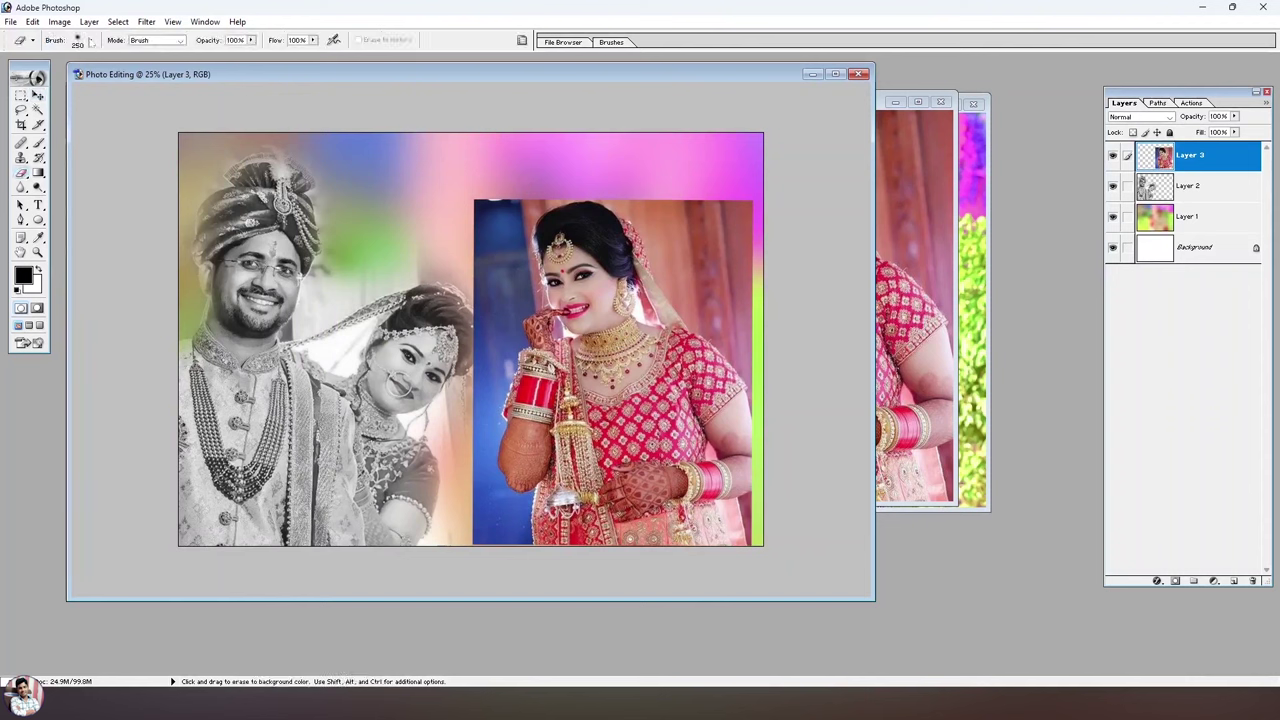
mouse_move(505, 185)
mouse_down()
mouse_move(477, 214)
mouse_move(515, 215)
mouse_move(529, 186)
mouse_move(478, 290)
mouse_up()
key(ctrl+alt+z)
key(ctrl+alt+z)
key(ctrl+alt+z)
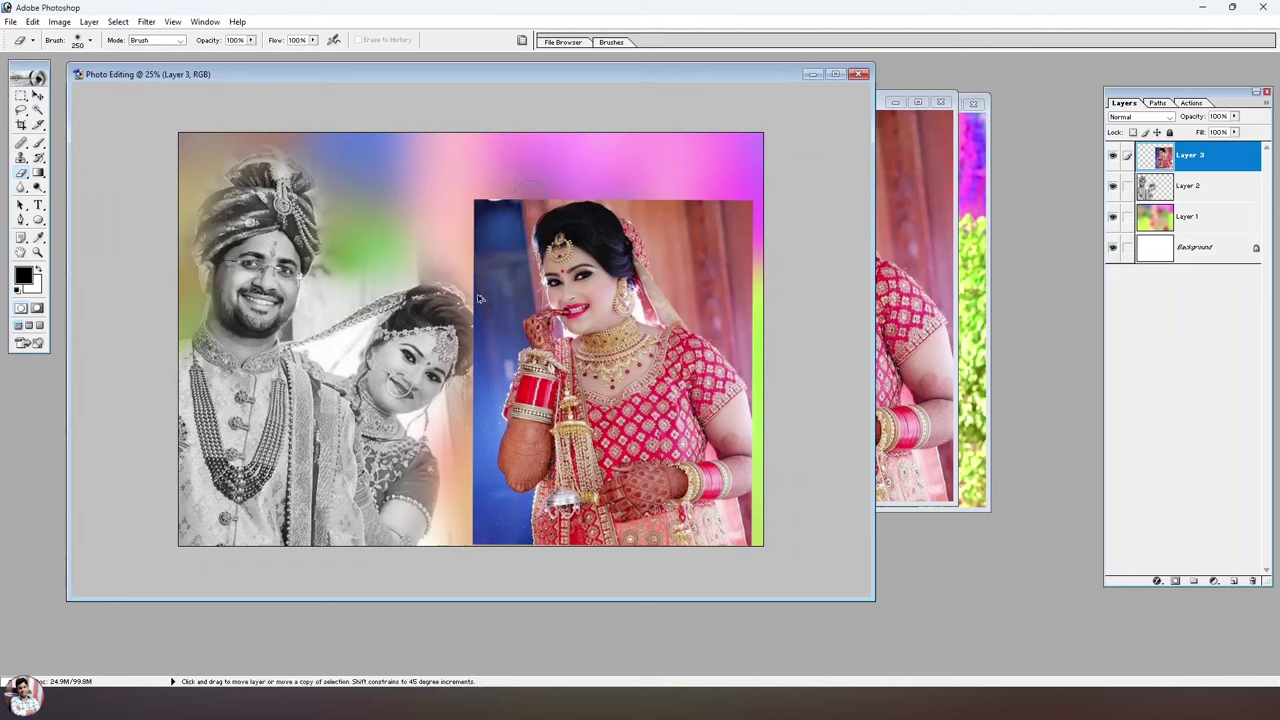
key(bracketright)
key(bracketright)
key(bracketright)
mouse_move(486, 157)
mouse_down()
mouse_move(745, 285)
mouse_move(710, 258)
mouse_move(769, 329)
mouse_move(443, 509)
mouse_move(491, 551)
mouse_move(428, 400)
mouse_move(466, 286)
mouse_move(651, 163)
mouse_move(811, 394)
mouse_move(775, 487)
mouse_move(786, 523)
mouse_move(797, 503)
mouse_up()
Enlarge and slightly tilt the bride layer so she fills the collage's right side.
key(v)
key(ctrl+t)
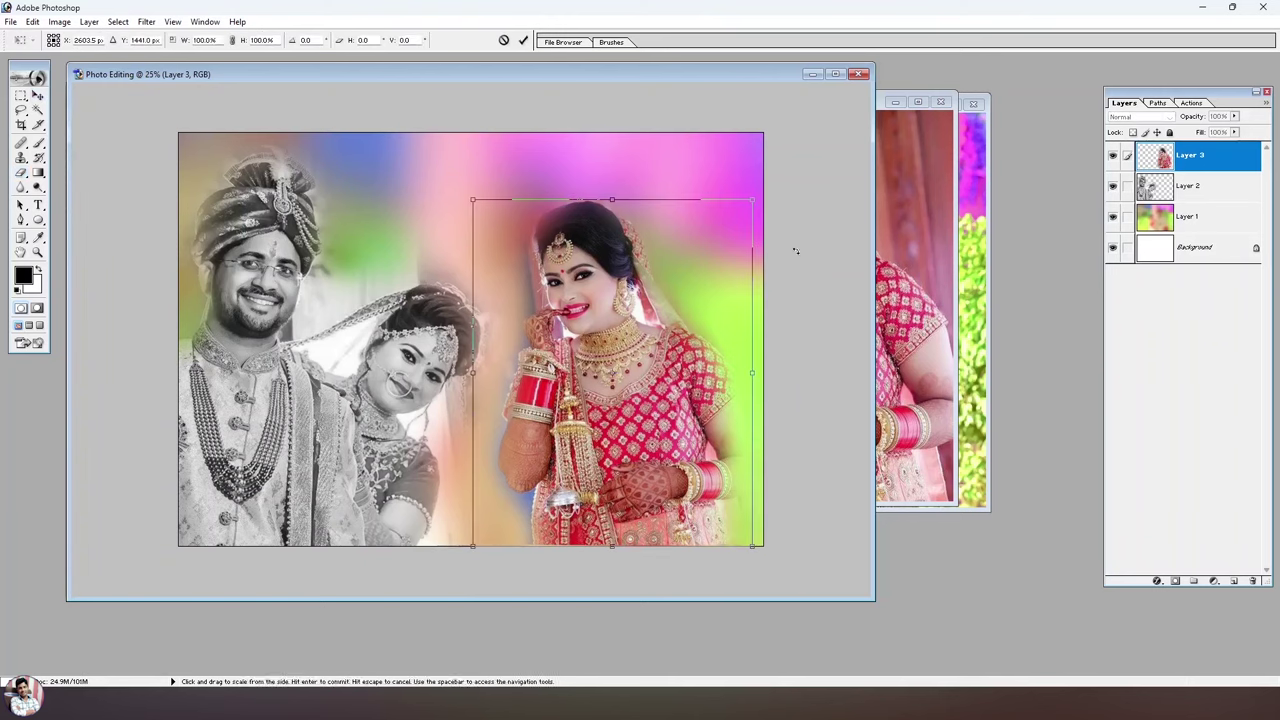
drag(757, 200, 791, 146)
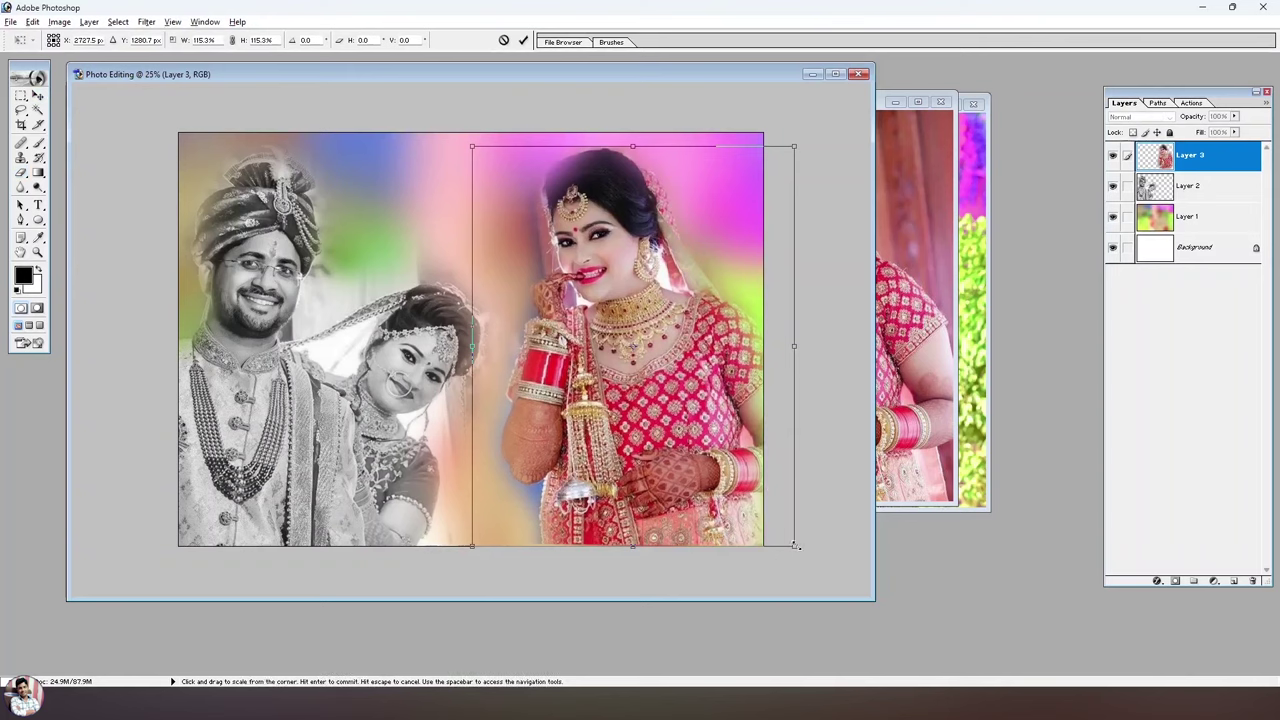
drag(791, 546, 800, 552)
drag(840, 135, 772, 105)
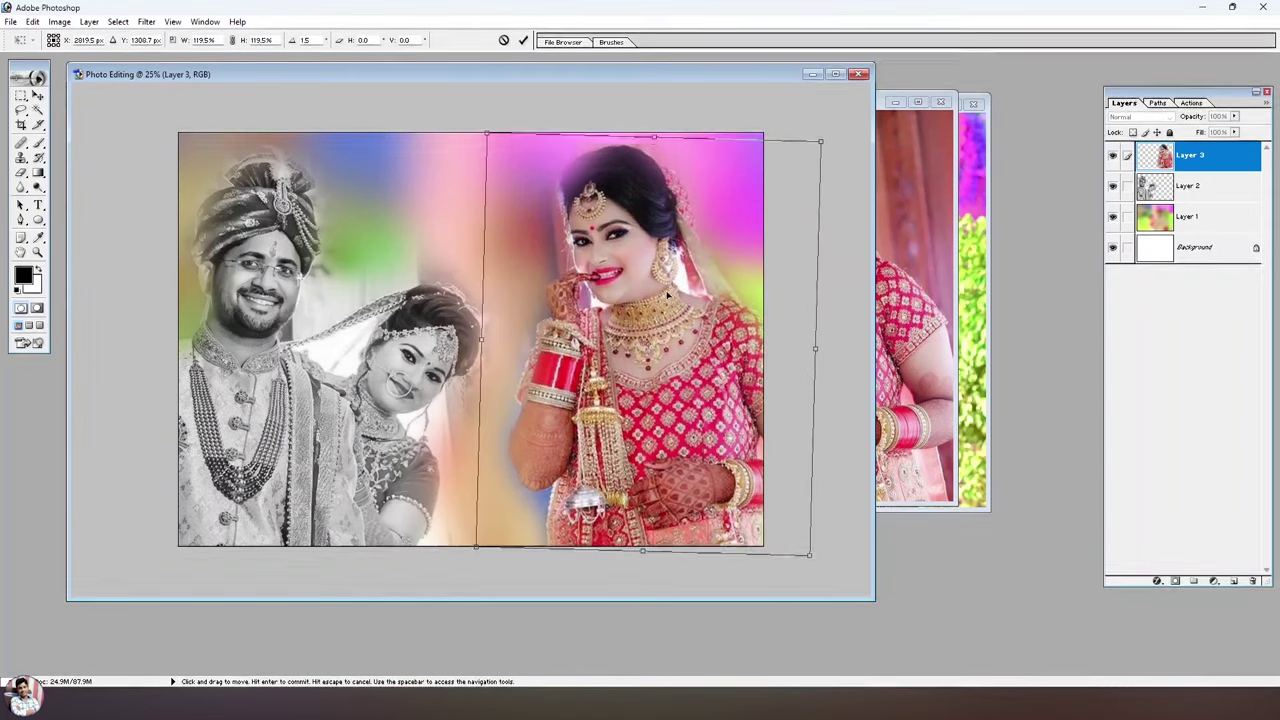
key(Return)
key(ctrl+minus)
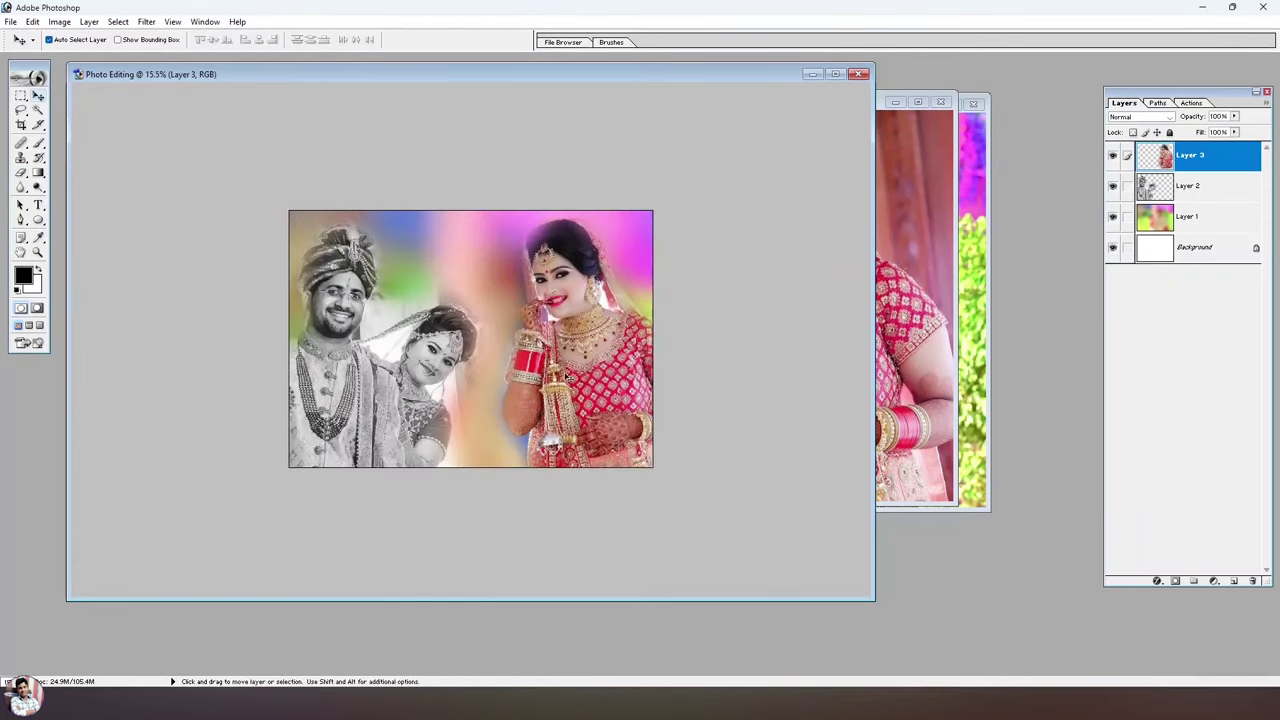
key(ctrl+t)
drag(463, 460, 434, 507)
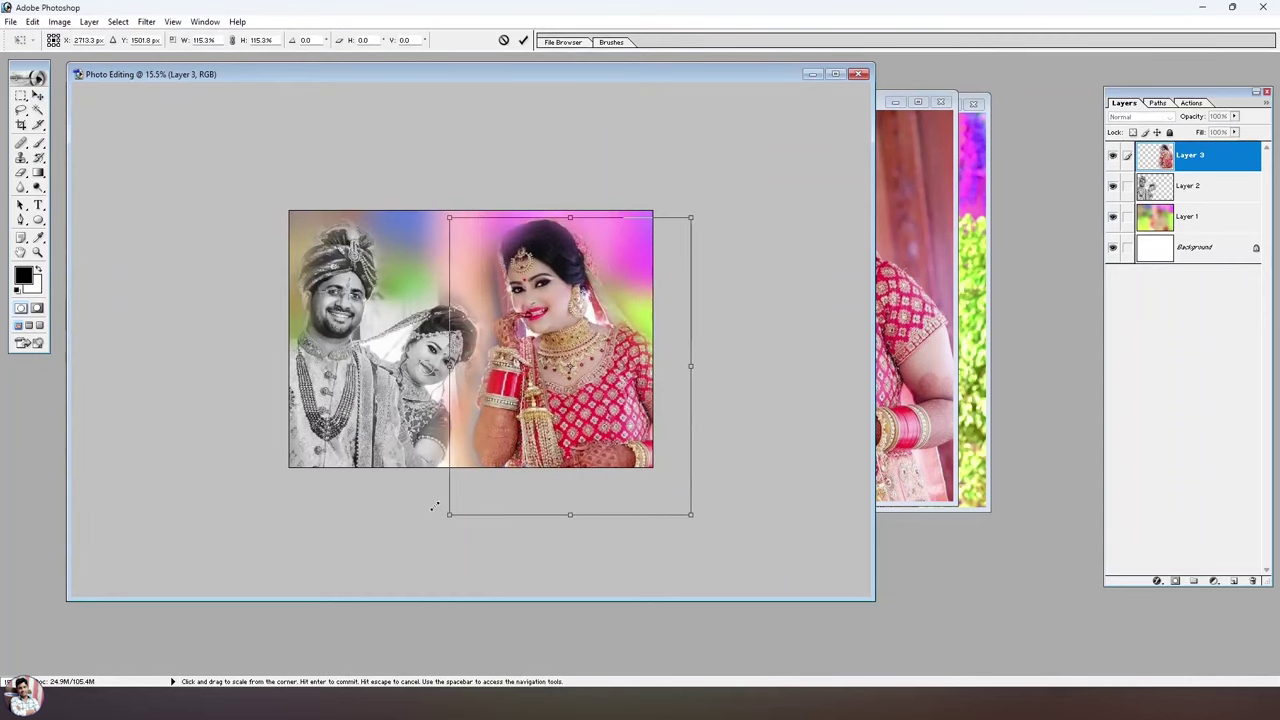
key(Return)
key(ctrl+plus)
key(ctrl+plus)
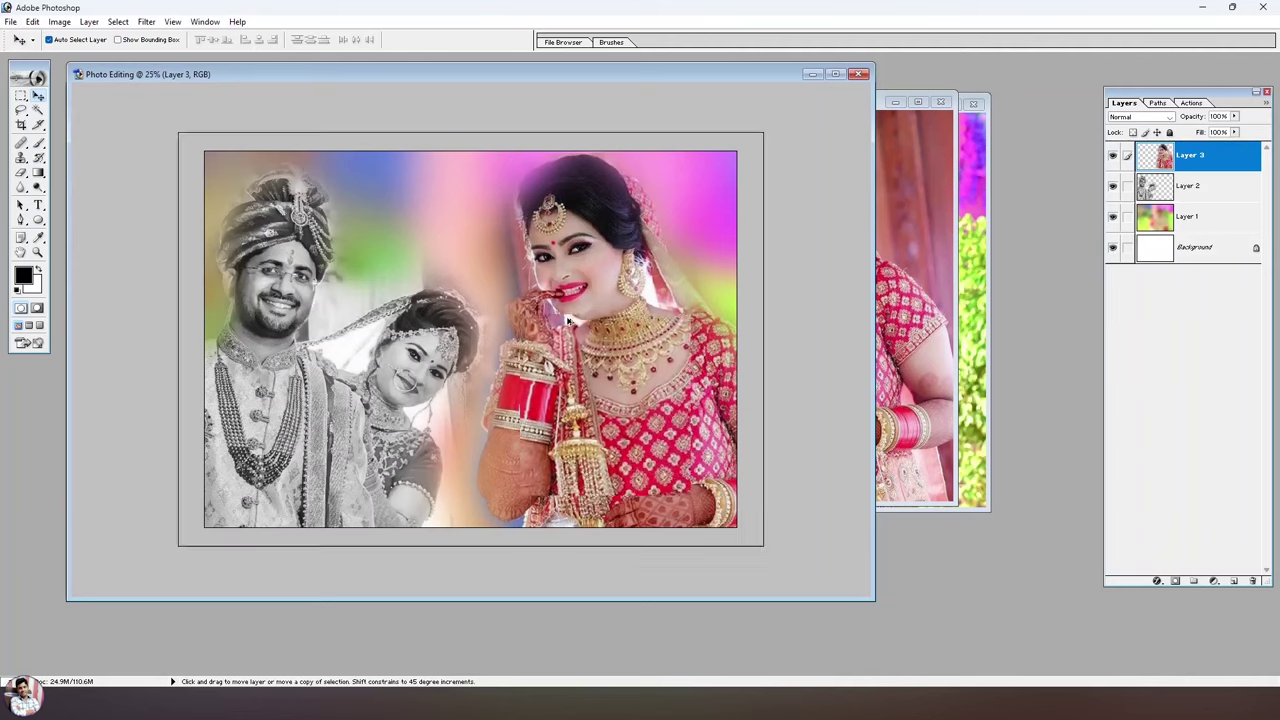
key(ctrl+plus)
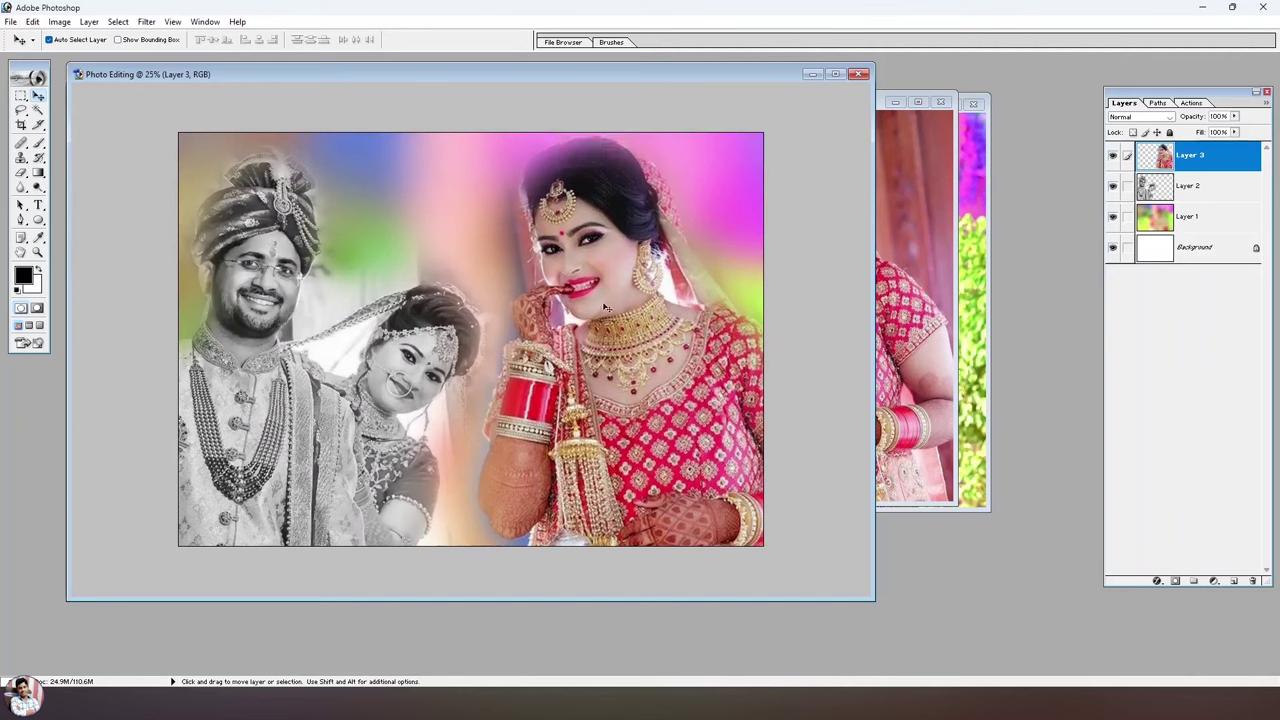
Apply Hue/Saturation to the bride layer: Hue +5, Saturation +19, Lightness +3.
key(ctrl+u)
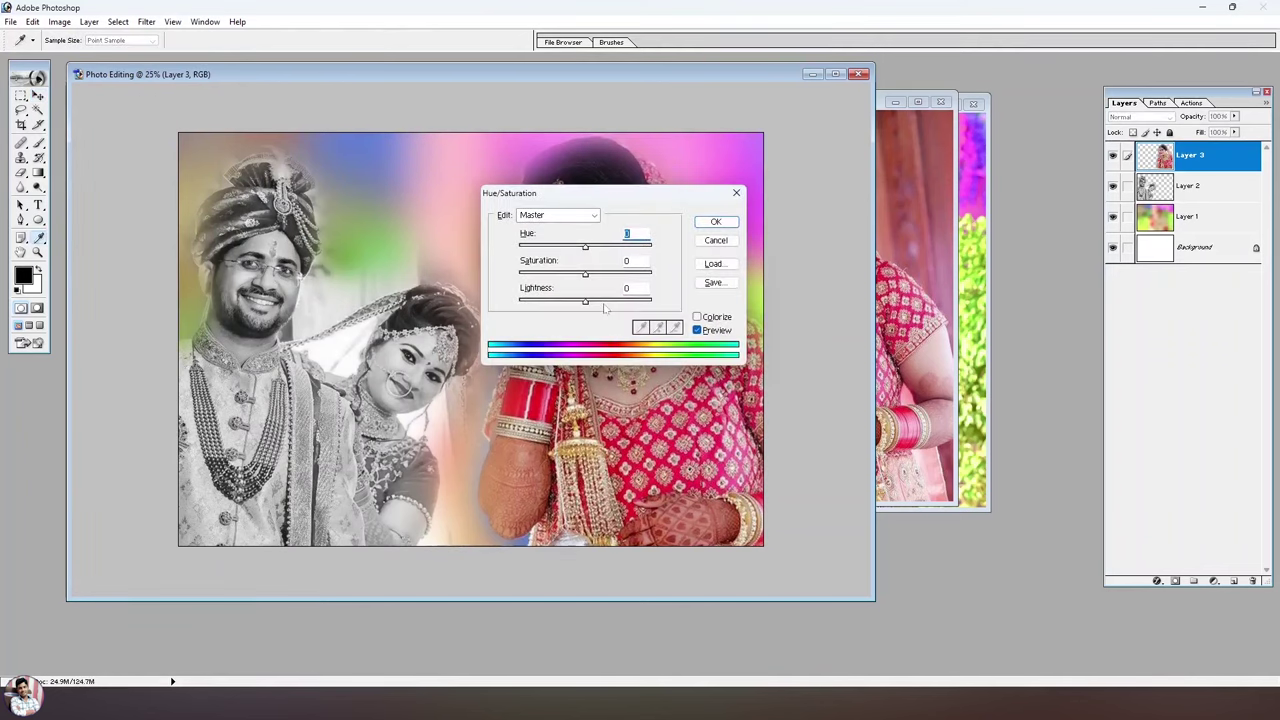
drag(613, 199, 816, 172)
mouse_move(805, 217)
mouse_down()
mouse_move(778, 272)
mouse_move(789, 272)
mouse_up()
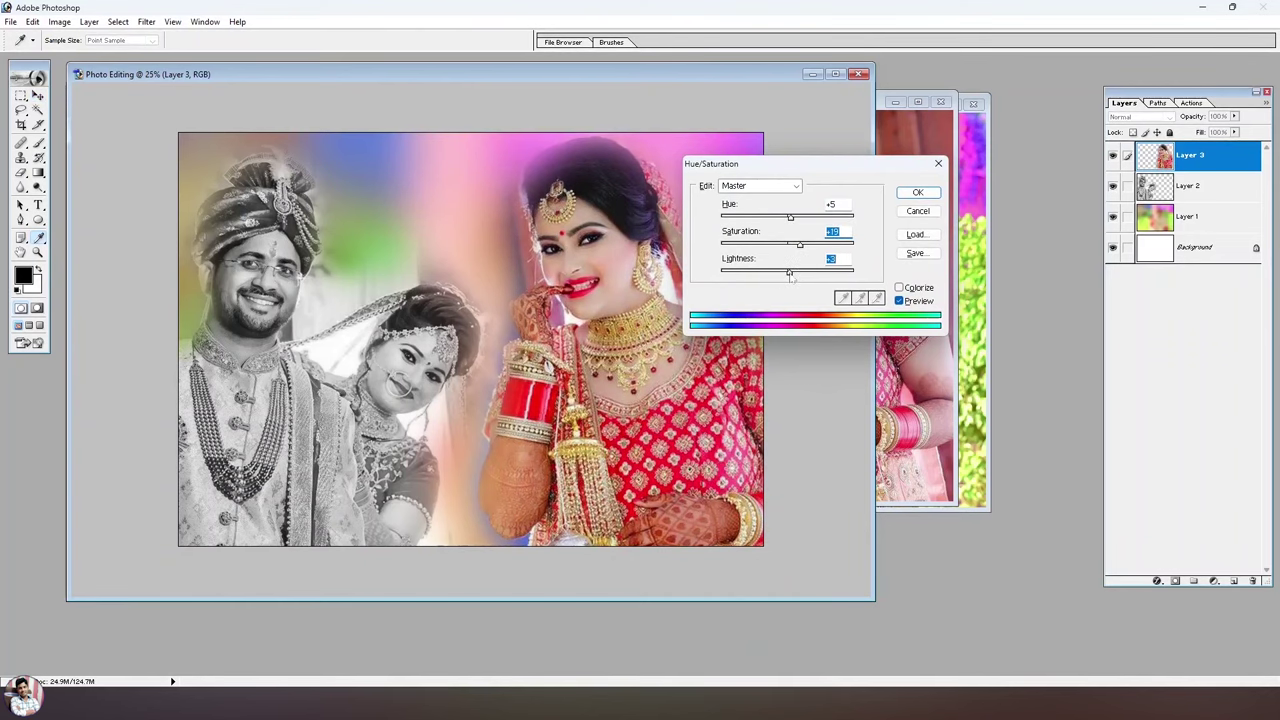
click(903, 196)
Draw a rectangular marquee selection inset from the collage edges.
key(v)
scroll(620, 325, up, 1)
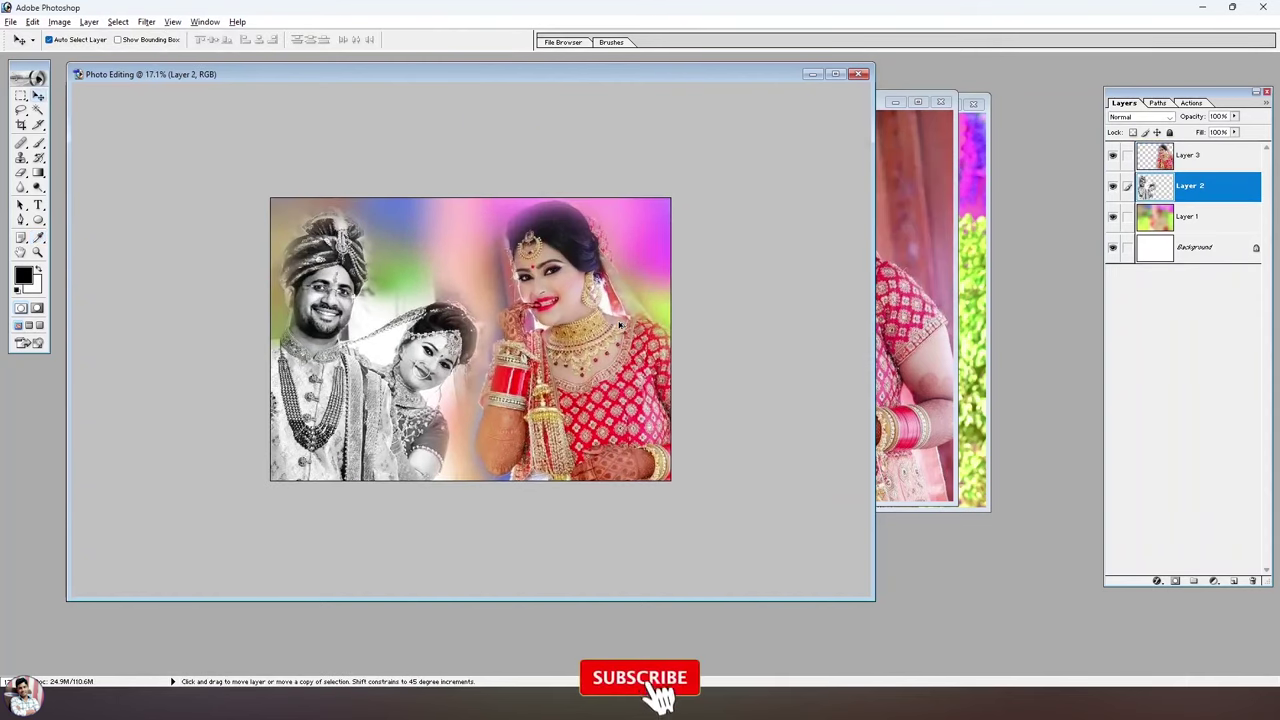
scroll(620, 325, up, 1)
scroll(620, 325, up, 1)
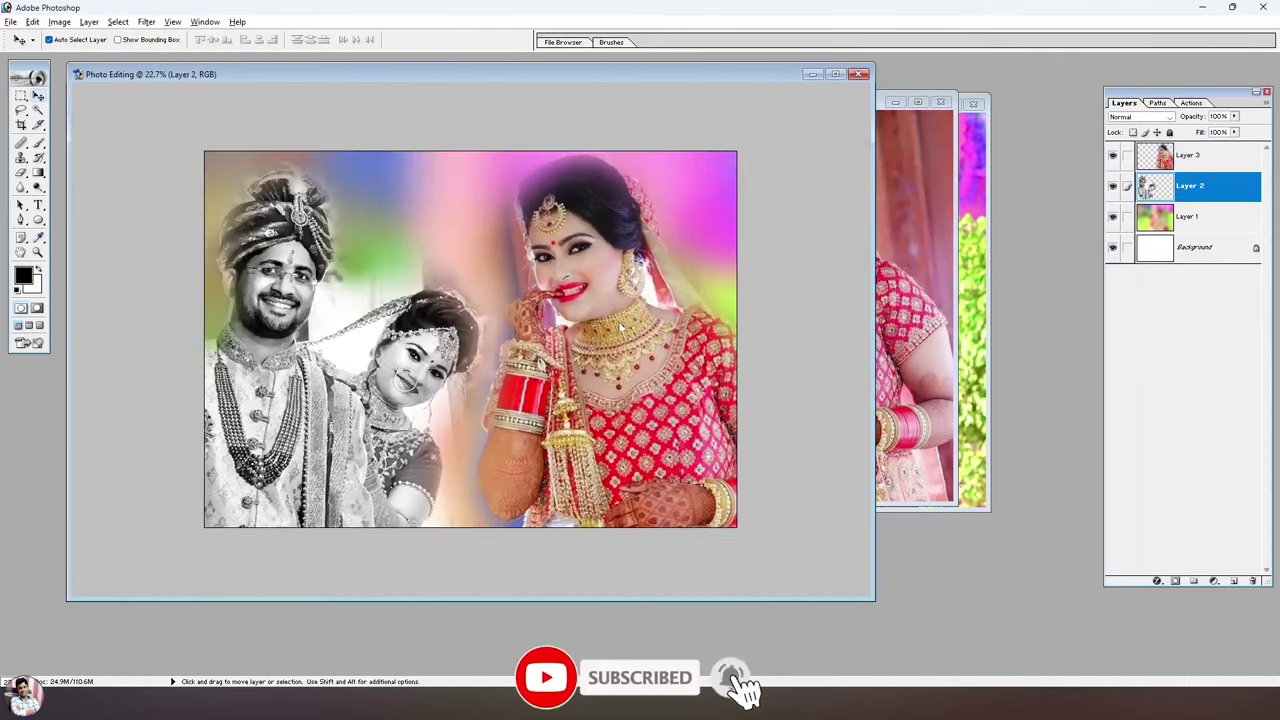
scroll(285, 193, up, 1)
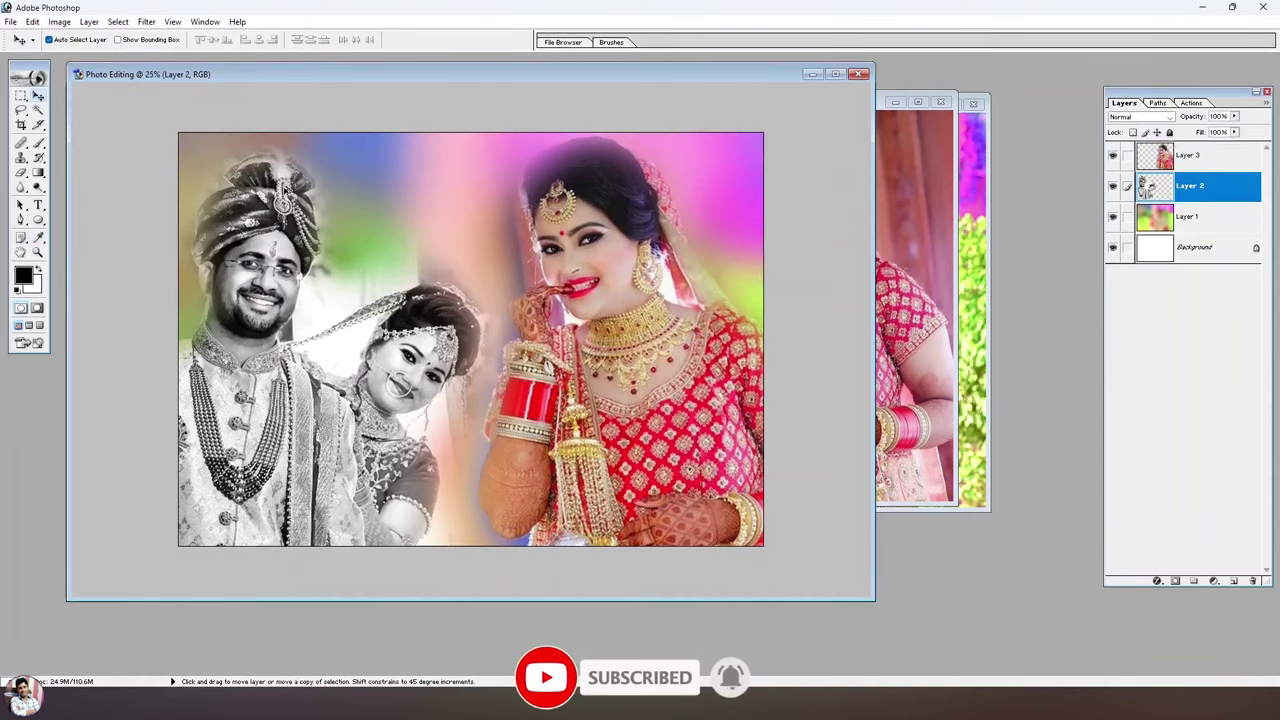
click(21, 96)
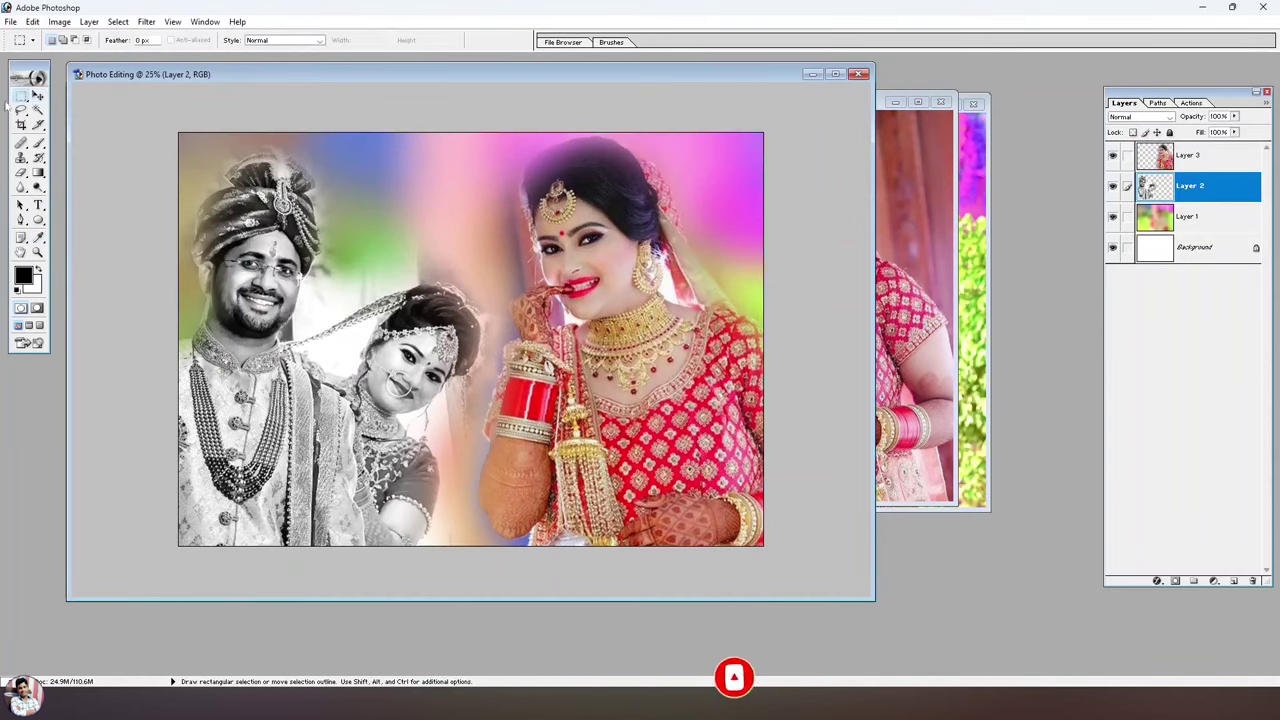
mouse_move(198, 155)
mouse_down()
mouse_move(712, 540)
mouse_move(745, 525)
mouse_up()
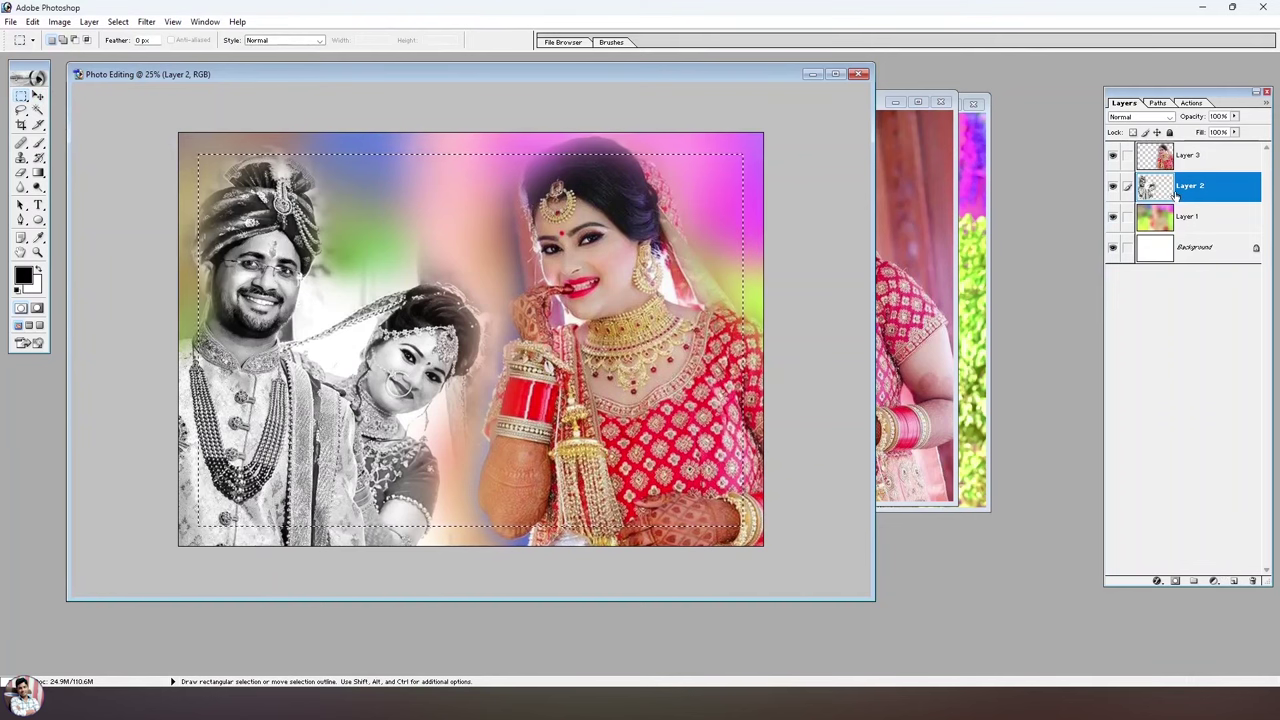
On new Layer 4, stroke the selection with a 40 px white Inside stroke, then deselect.
key(ctrl+shift+n)
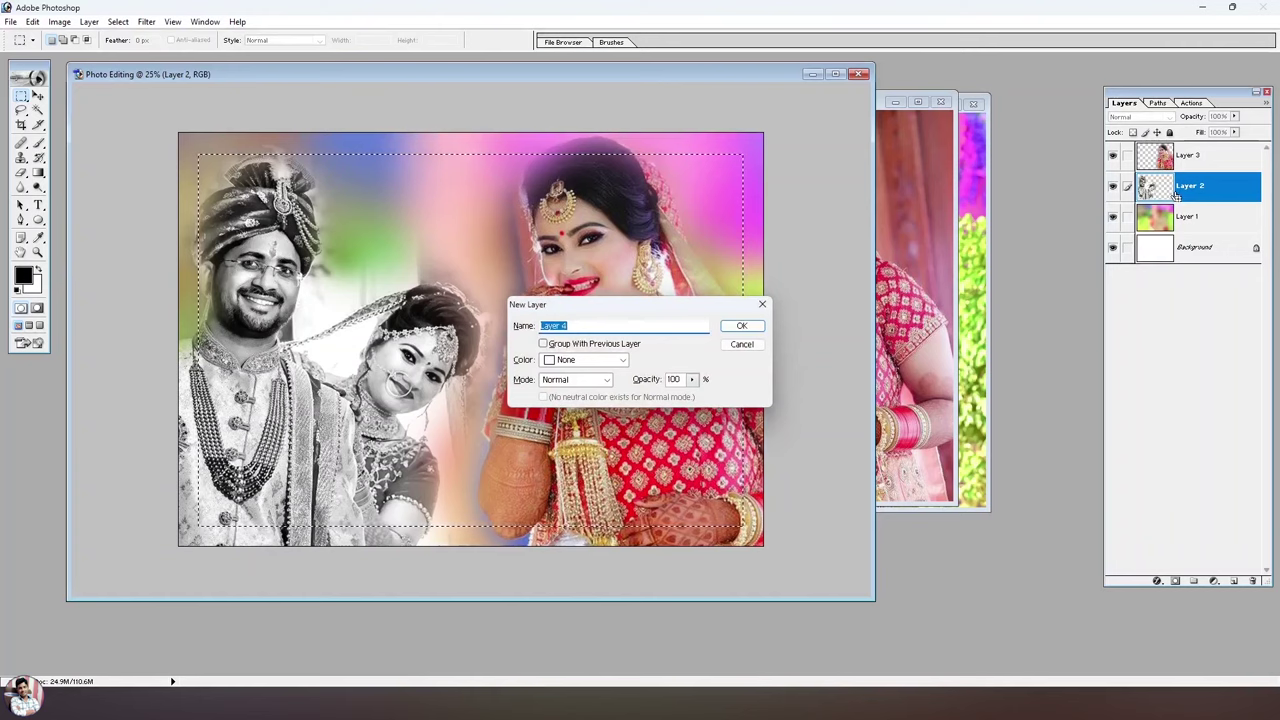
key(Return)
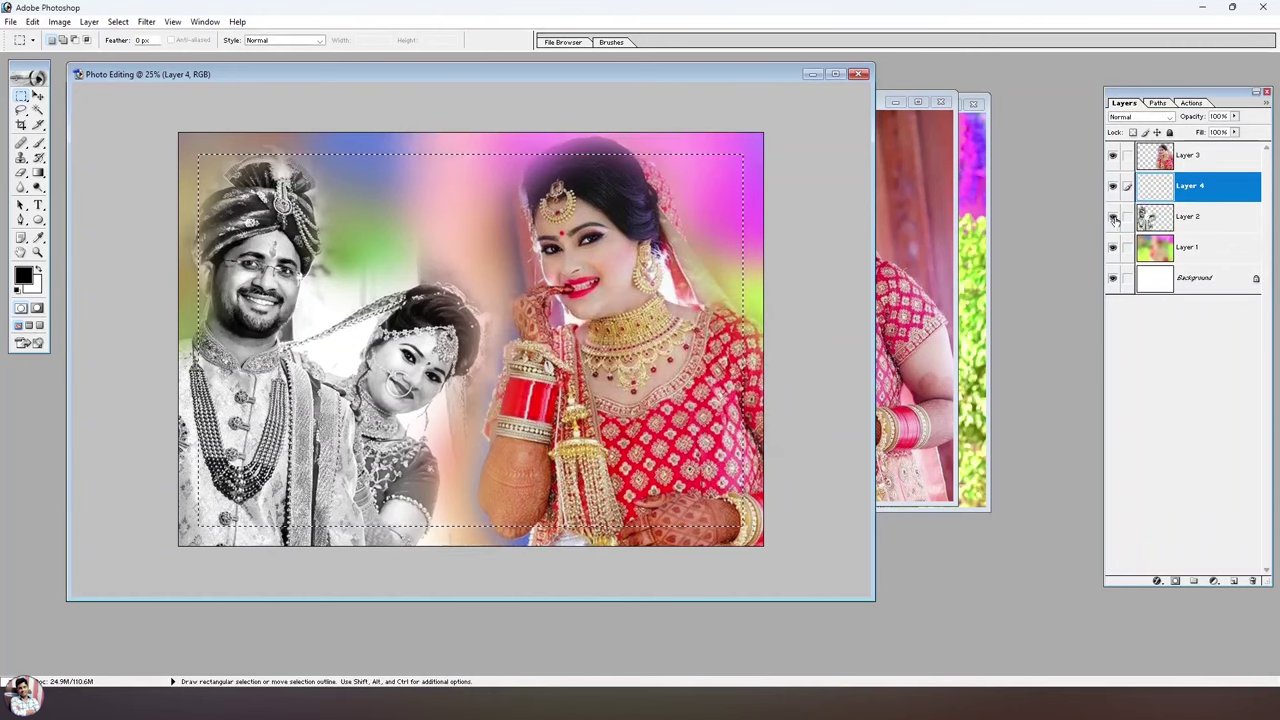
click(32, 21)
click(50, 249)
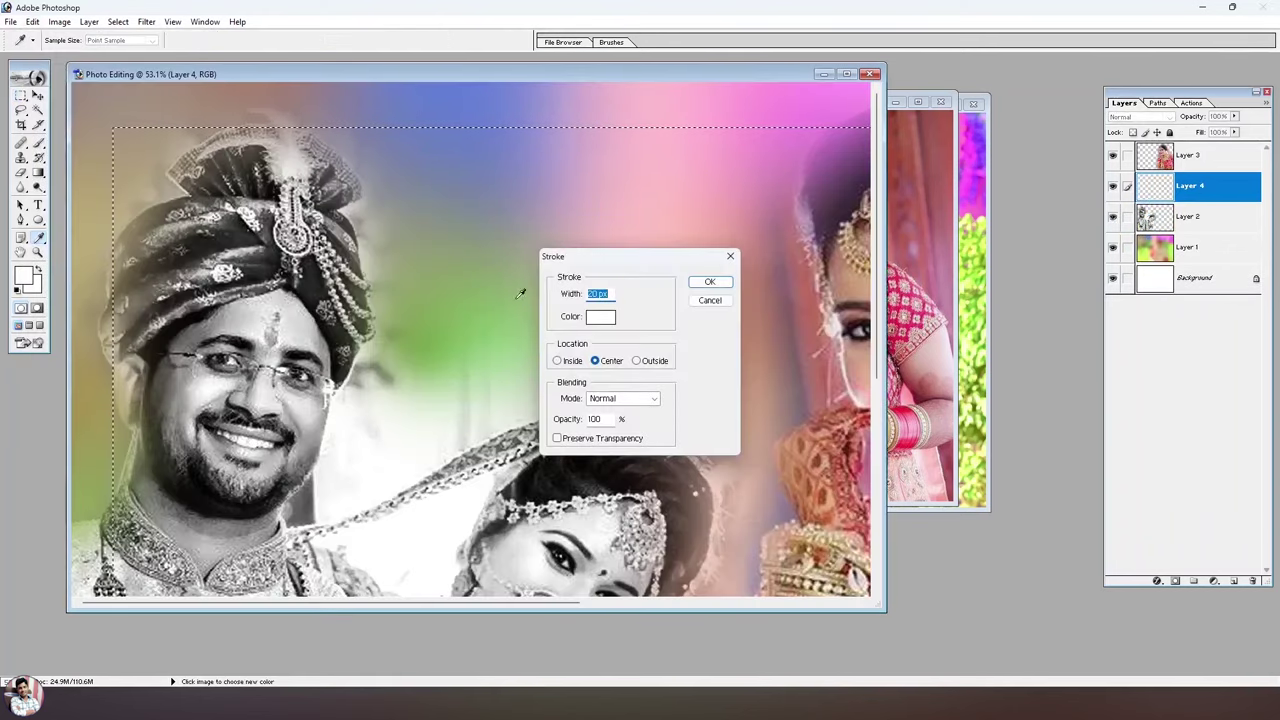
text(40)
click(557, 360)
click(711, 283)
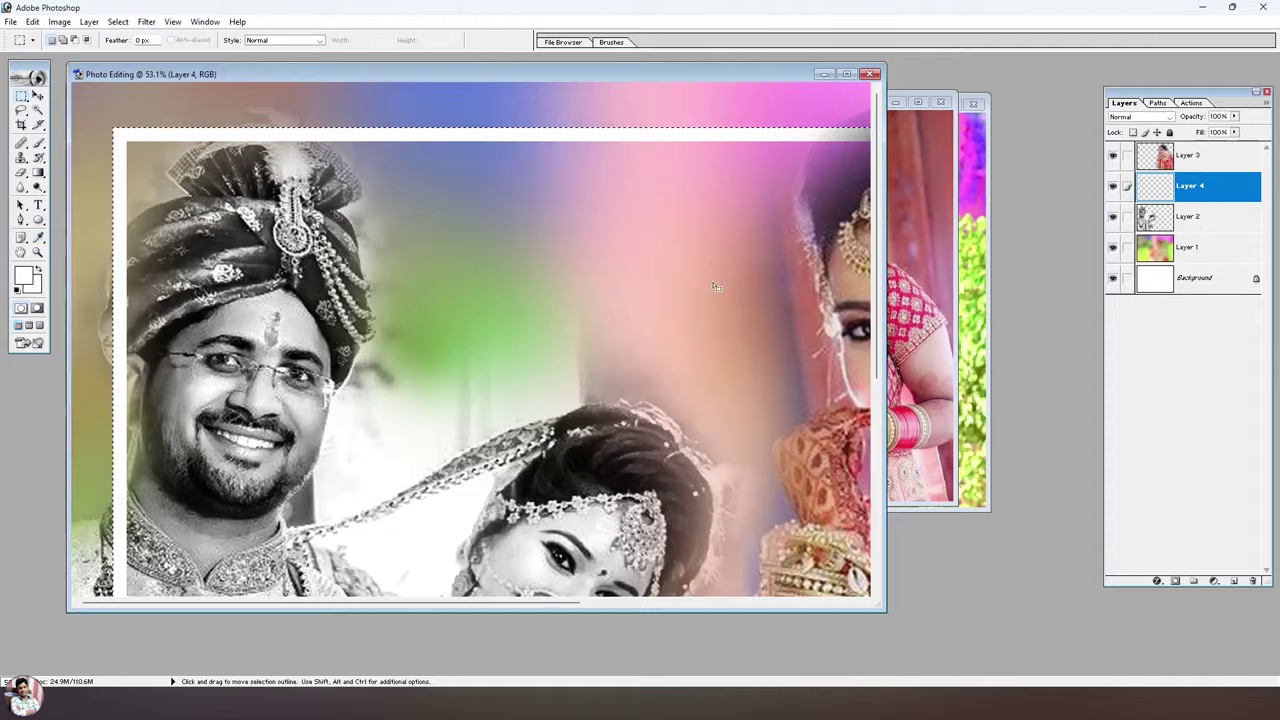
key(ctrl+minus)
key(ctrl+minus)
key(m)
key(ctrl)
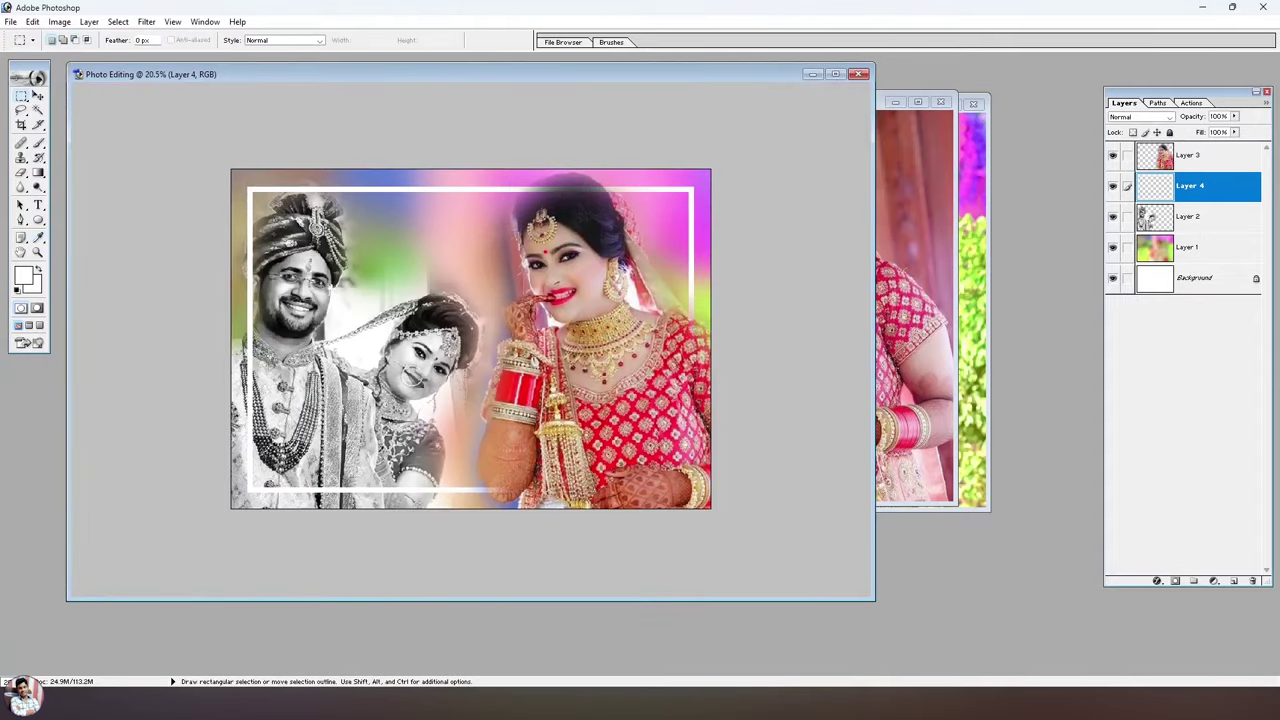
Move the couple's Layer 2 above the frame's Layer 4 with Ctrl+] so the frame runs behind them.
key(v)
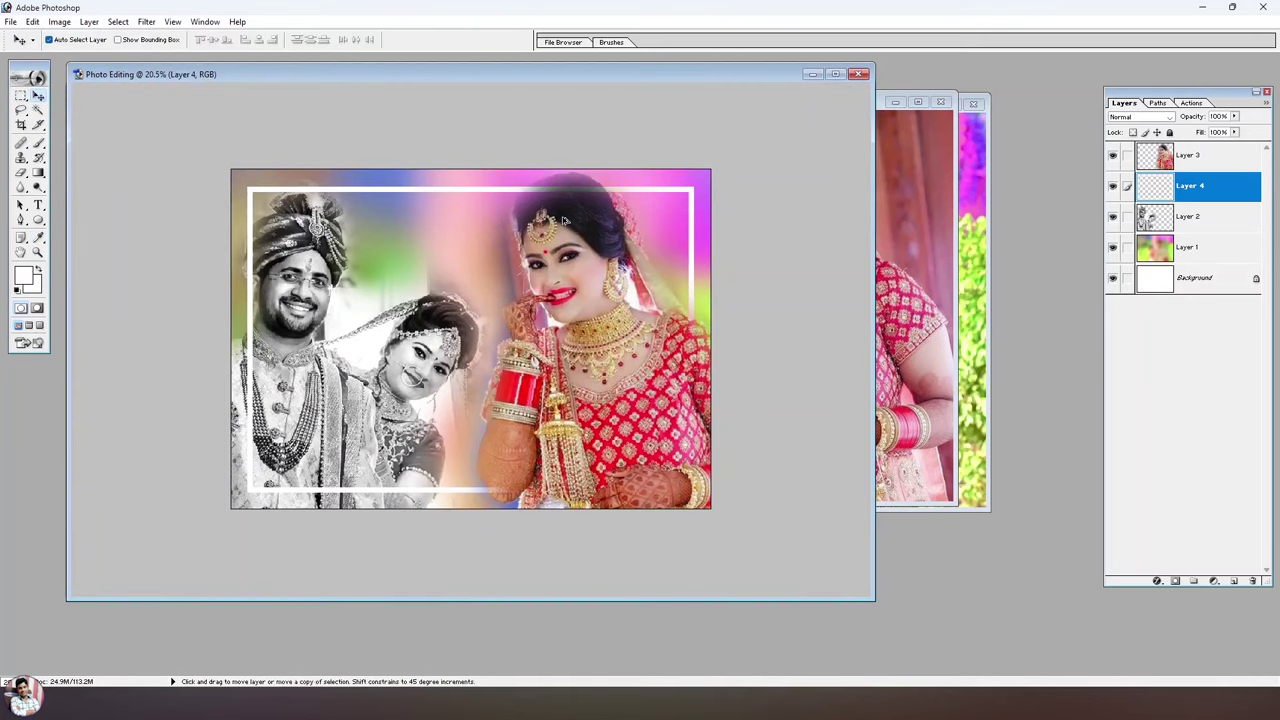
key(ctrl+minus)
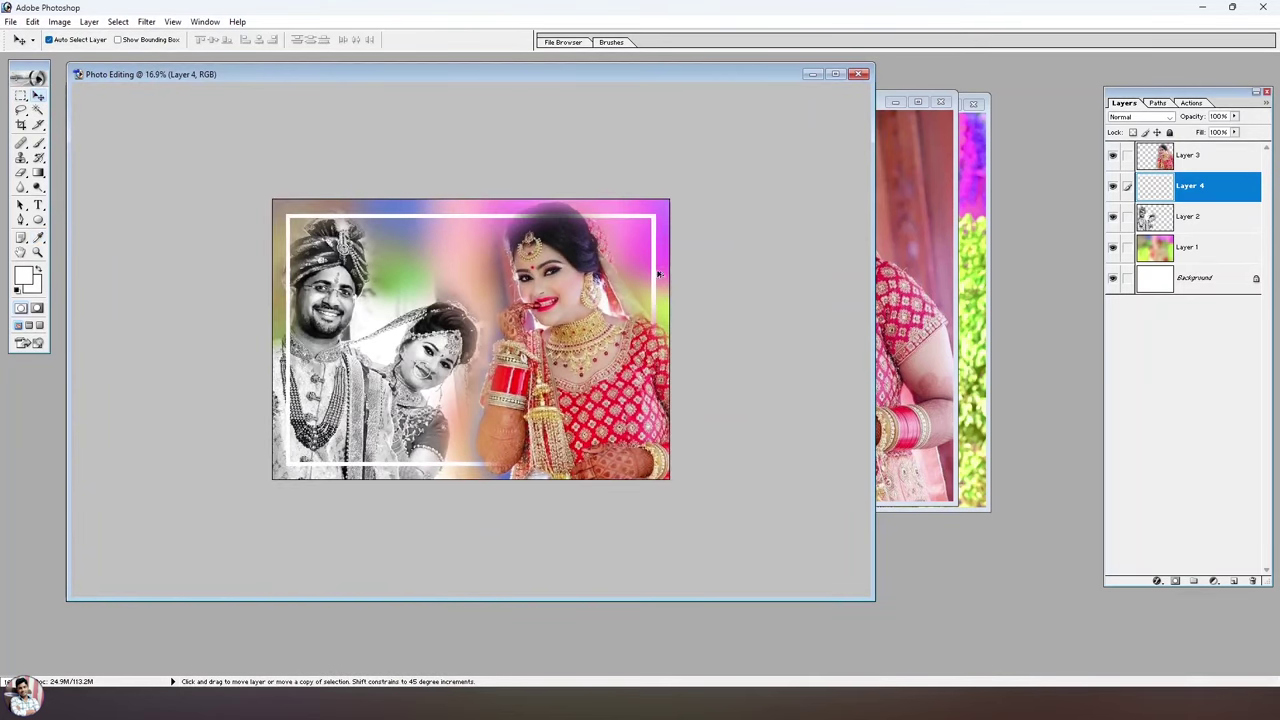
key(ctrl+plus)
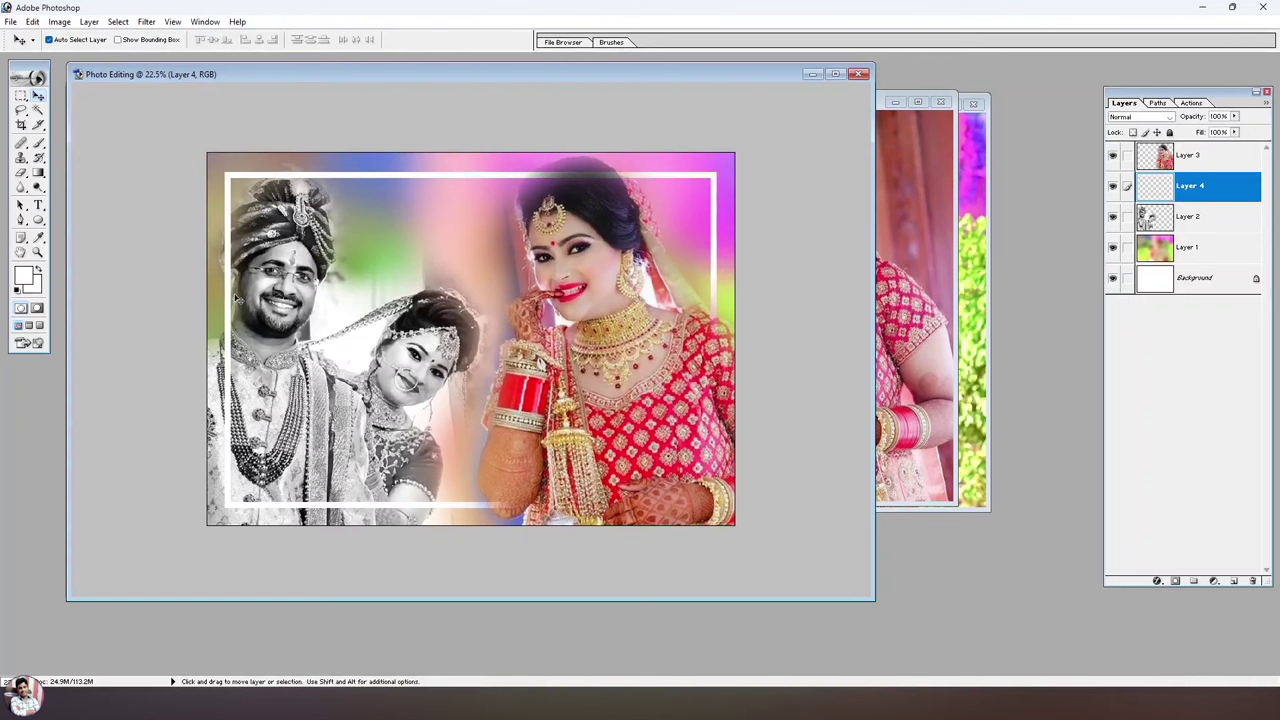
click(236, 298)
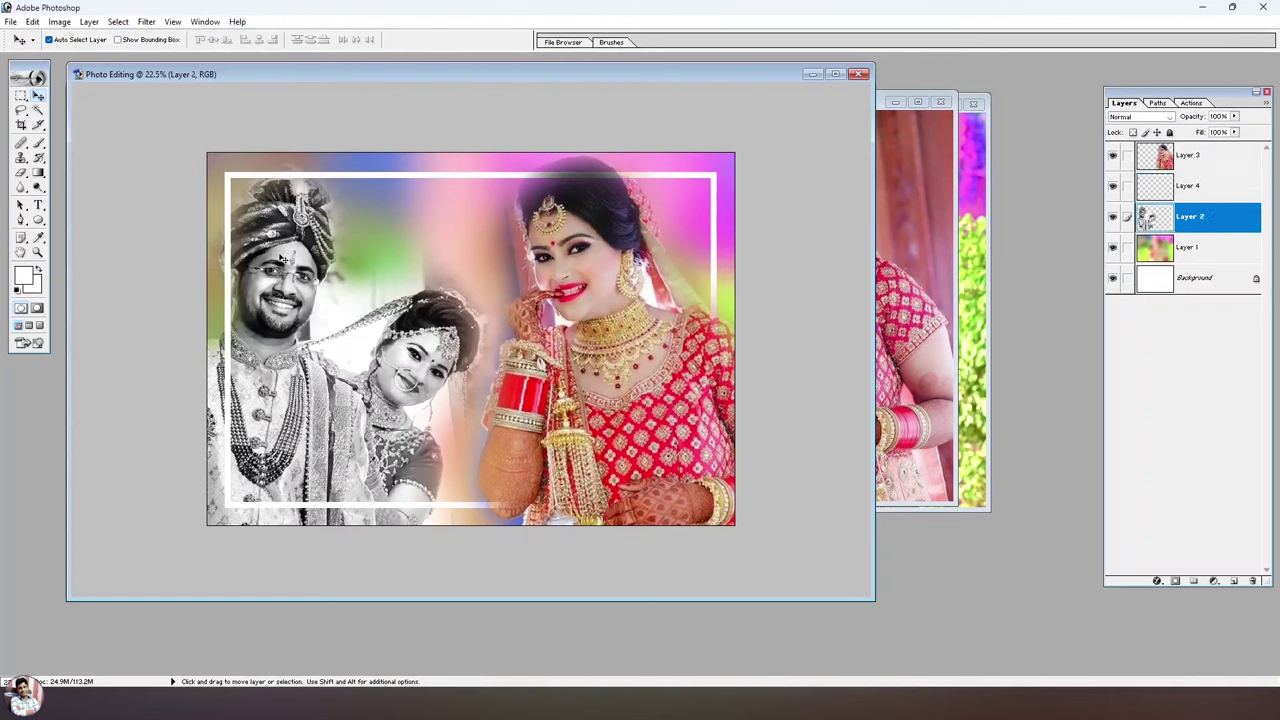
key(ctrl+bracketright)
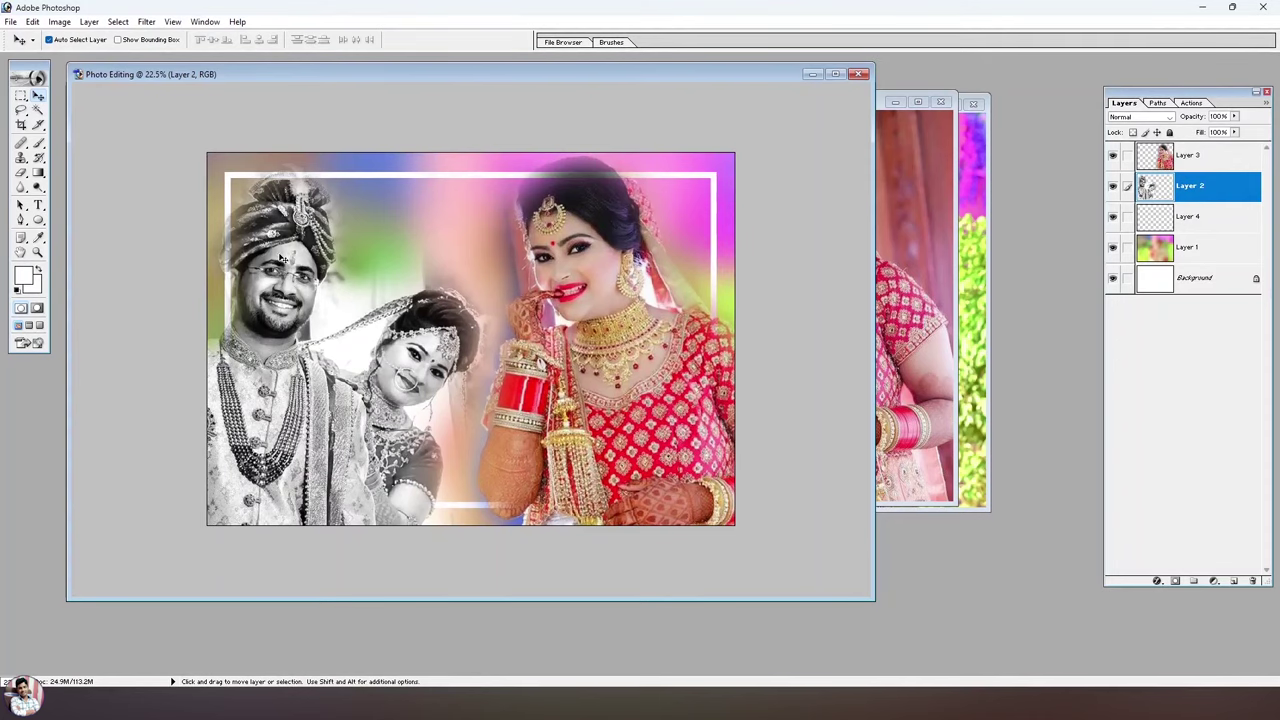
key(ctrl+plus)
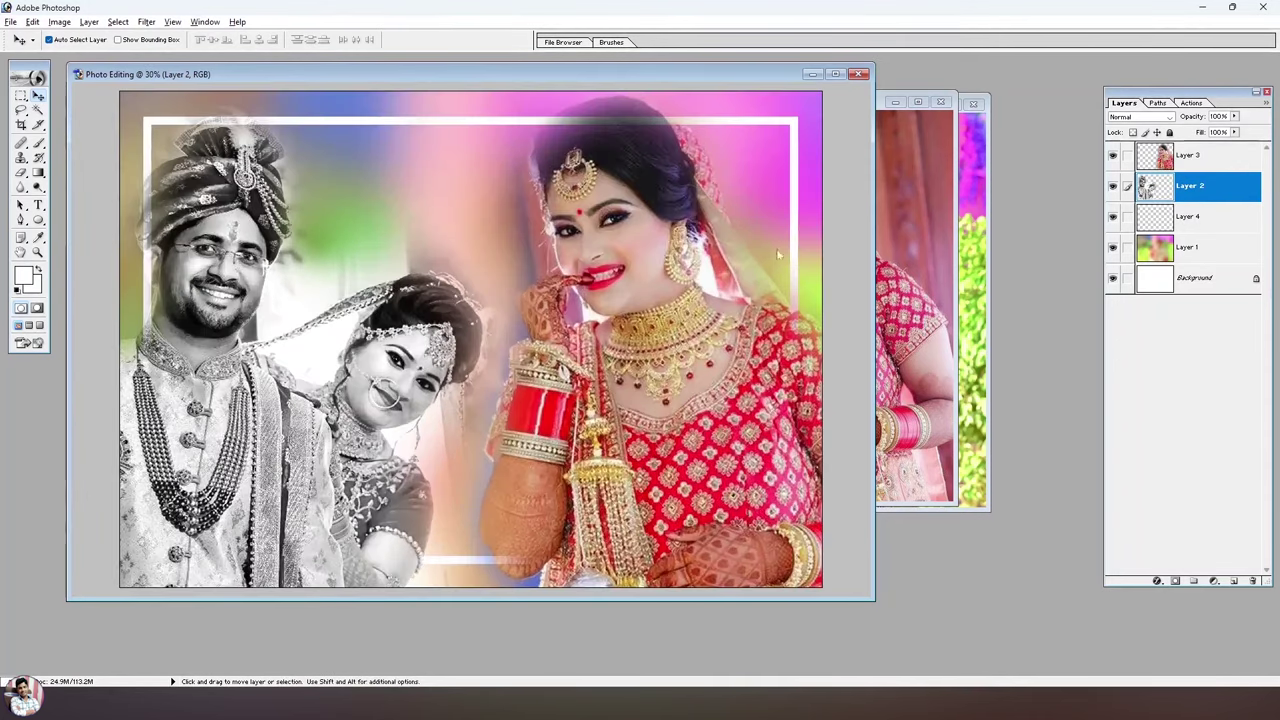
scroll(708, 535, down, 2)
key(alt+bracketleft)
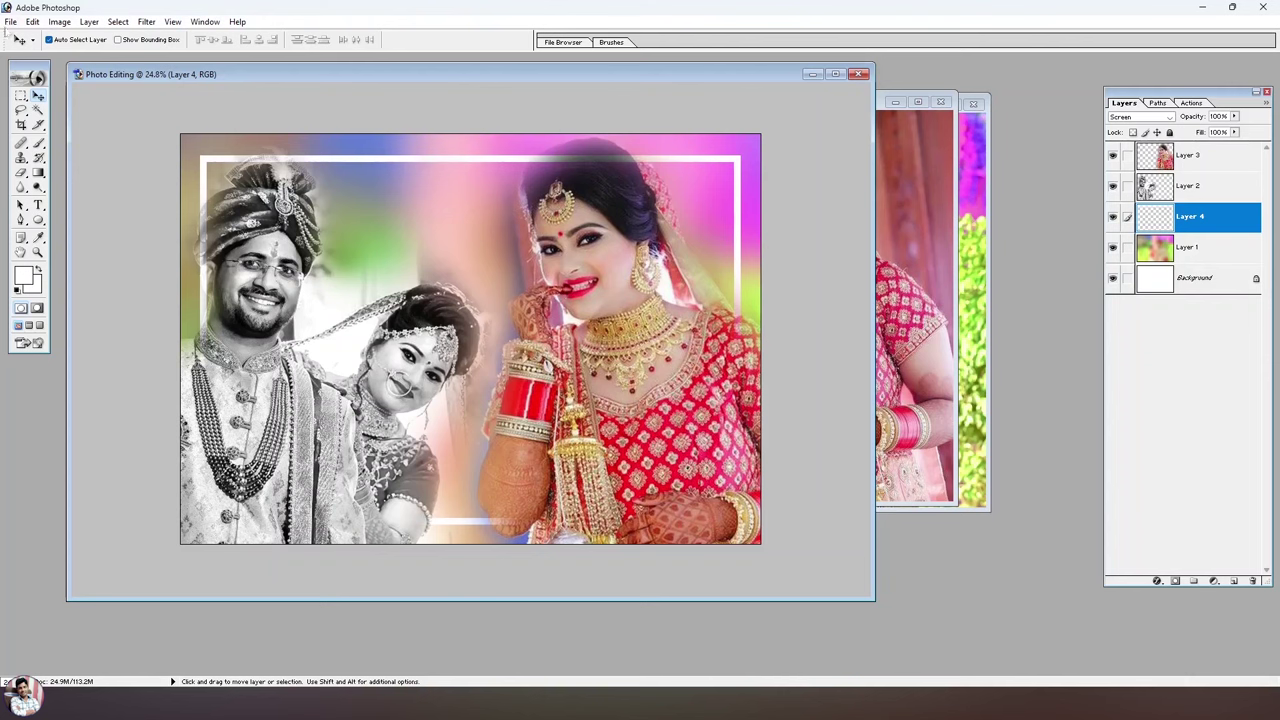
Save the collage to the Desktop as Photo Editing.psd in Photoshop (*.PSD) format.
click(10, 21)
click(43, 145)
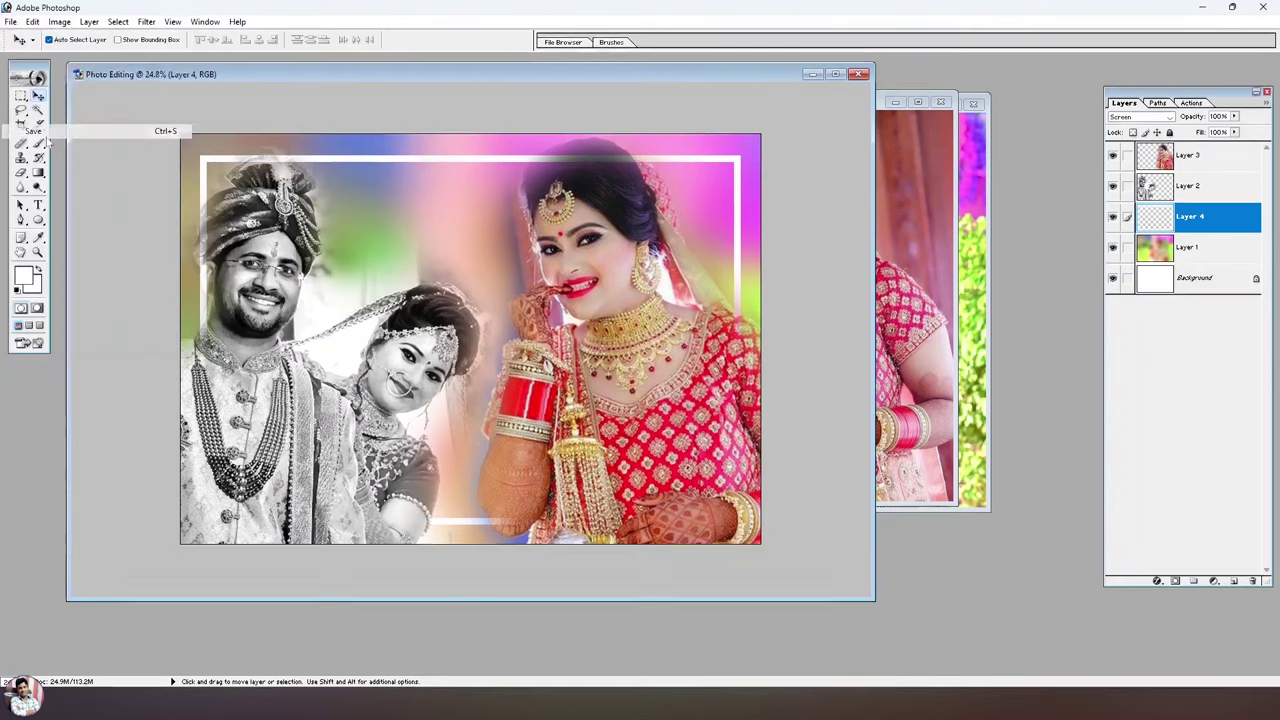
click(487, 190)
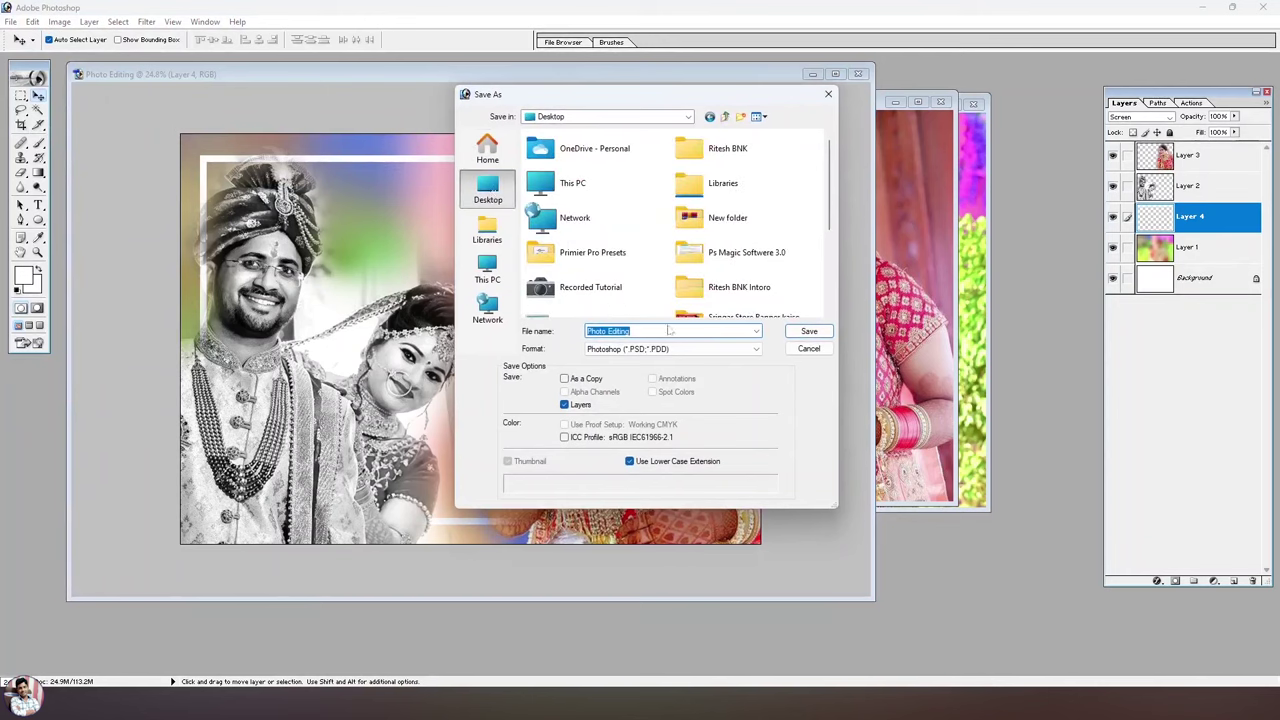
click(590, 349)
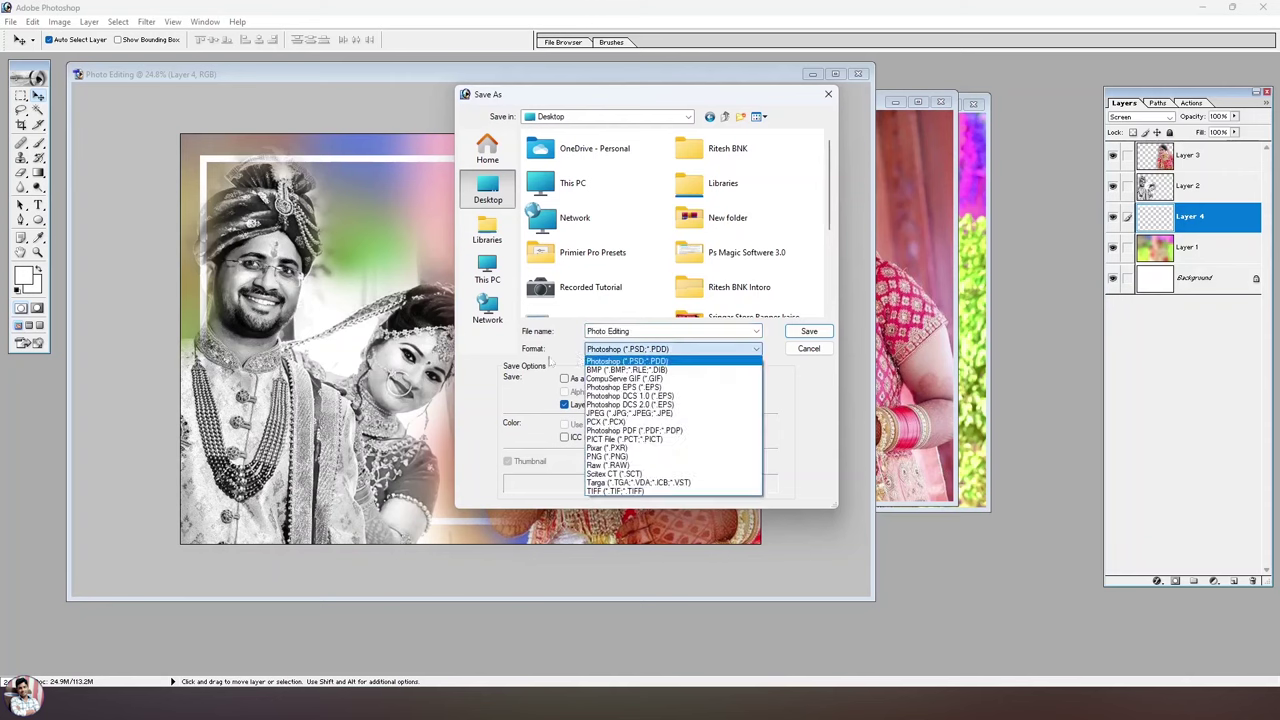
click(625, 352)
click(625, 350)
click(628, 361)
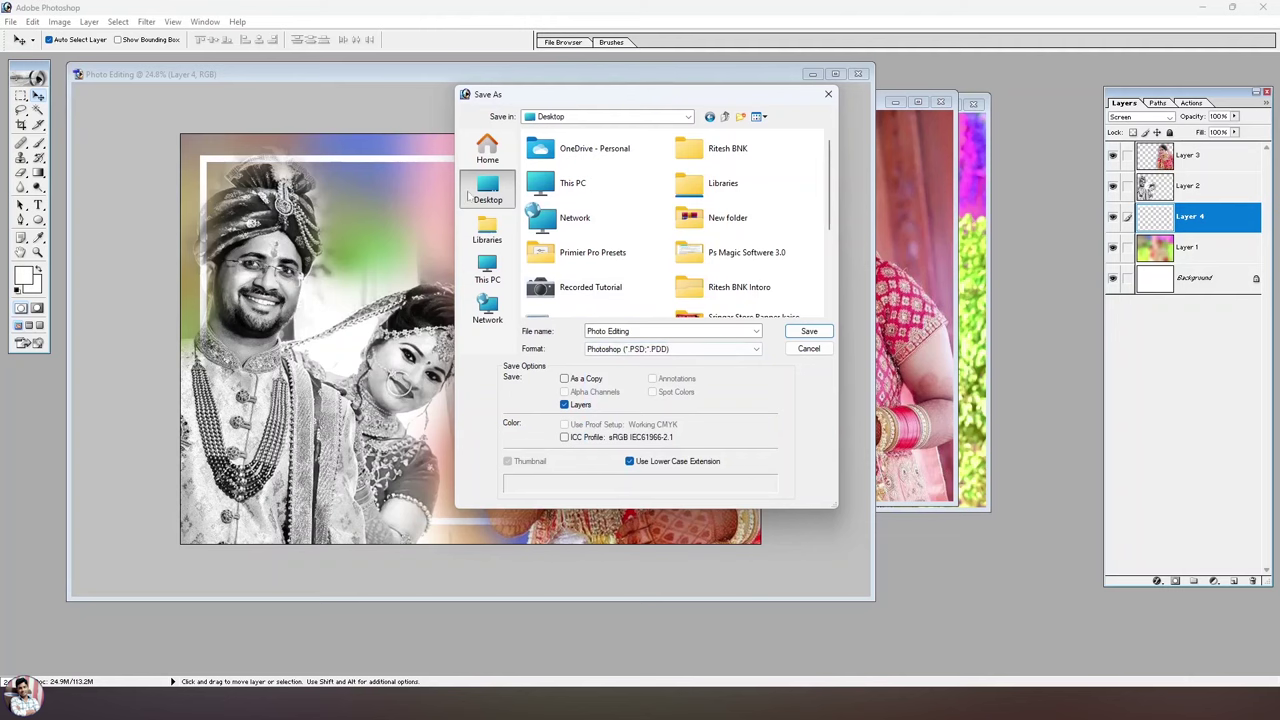
click(809, 331)
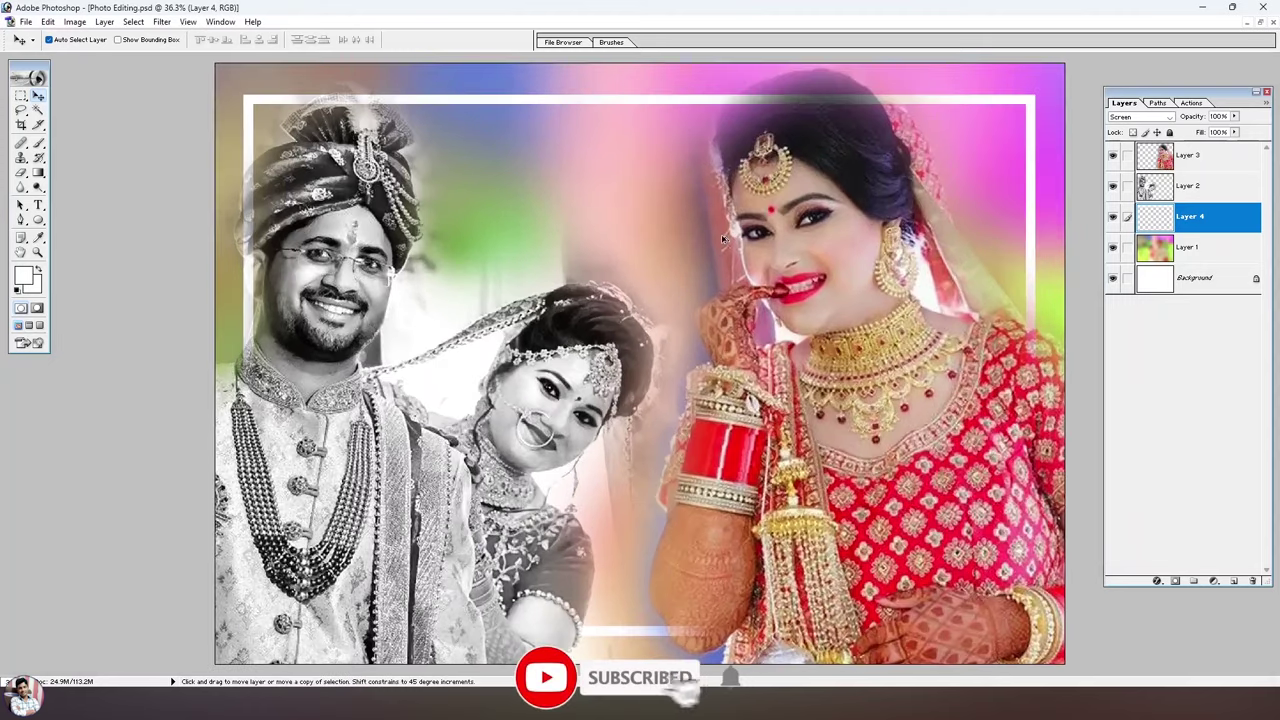
key(ctrl+minus)
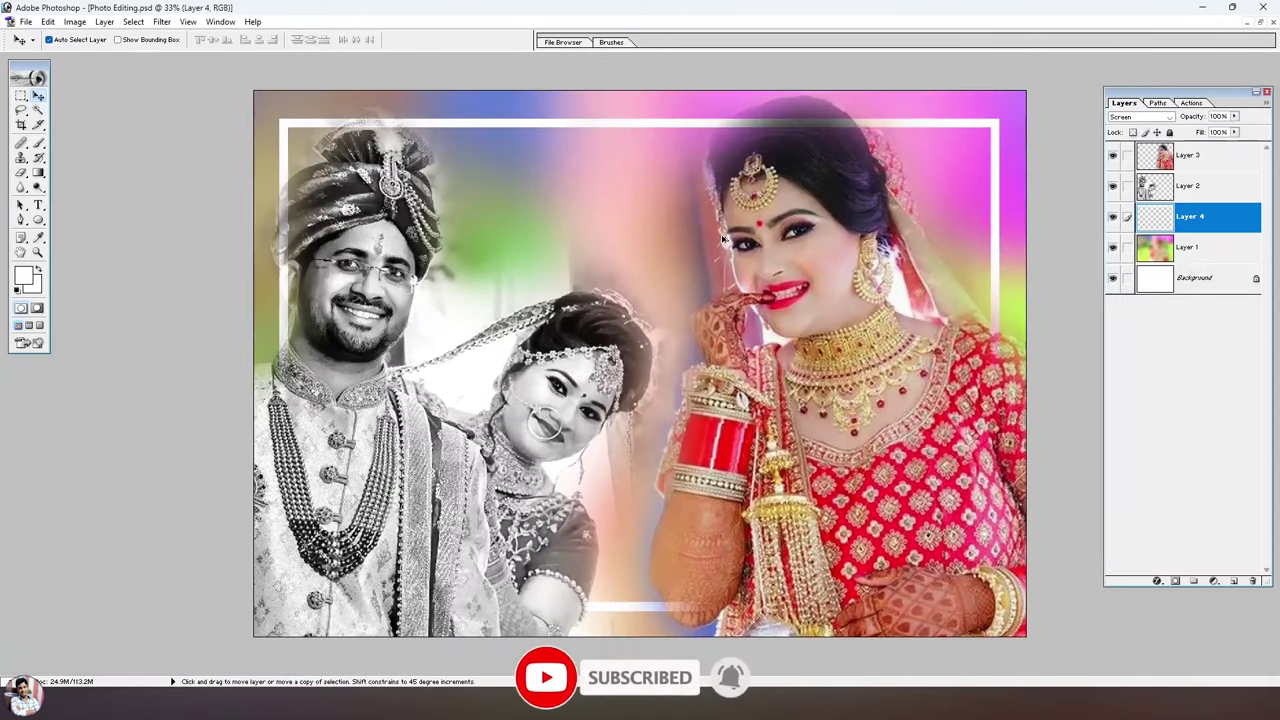